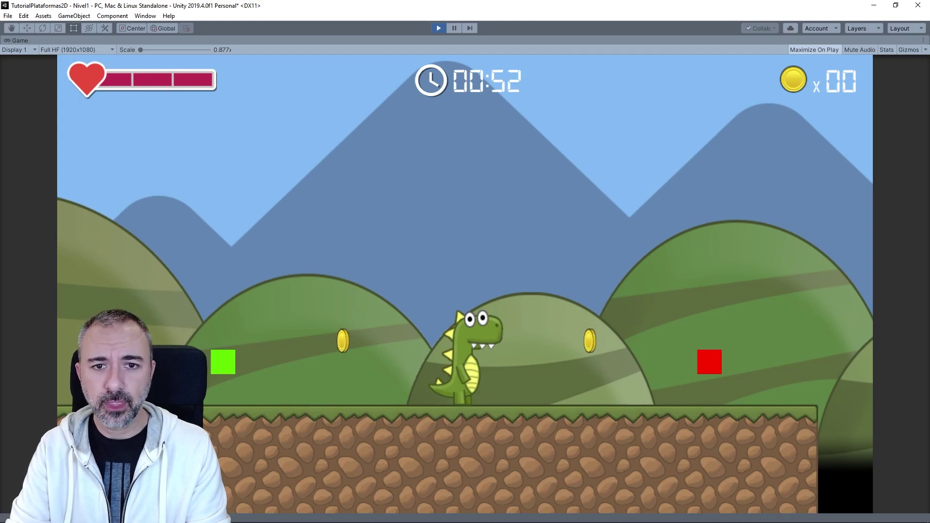
# Walk the dinosaur left and right through the level, collecting coins
pyautogui.press('Left')
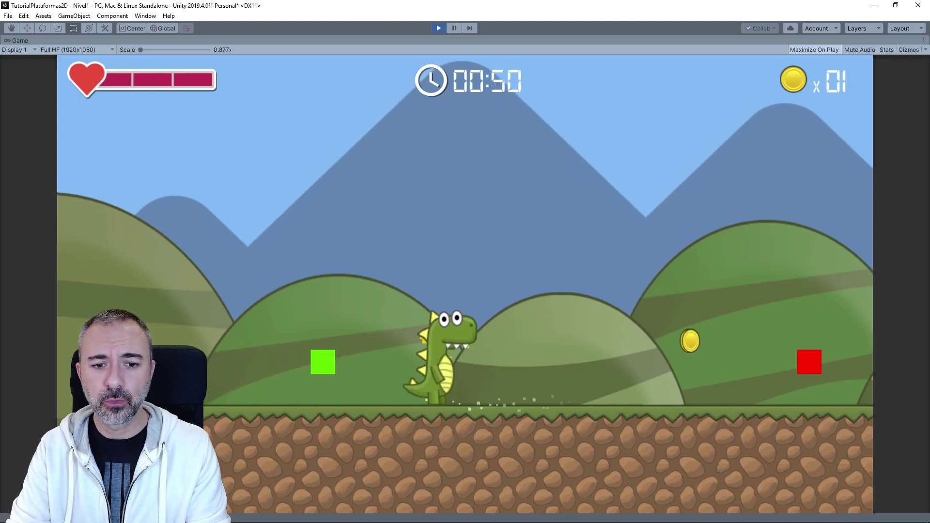
pyautogui.press('Right')
pyautogui.press('Right')
pyautogui.press('Left')
pyautogui.press('Right')
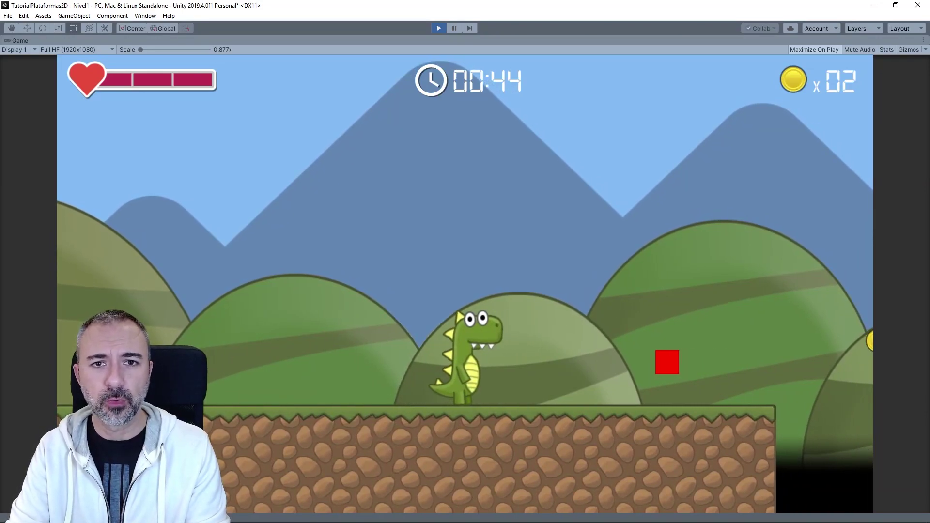
pyautogui.press('Right')
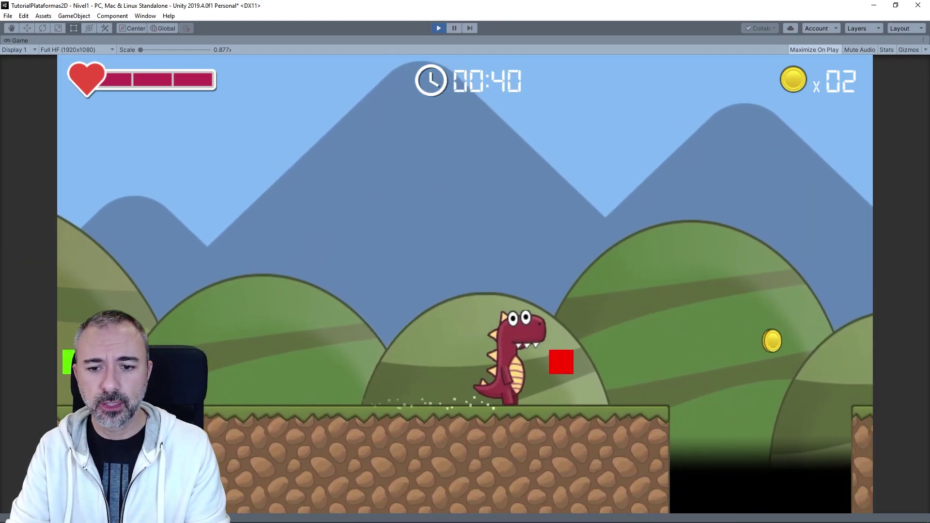
pyautogui.press('Left')
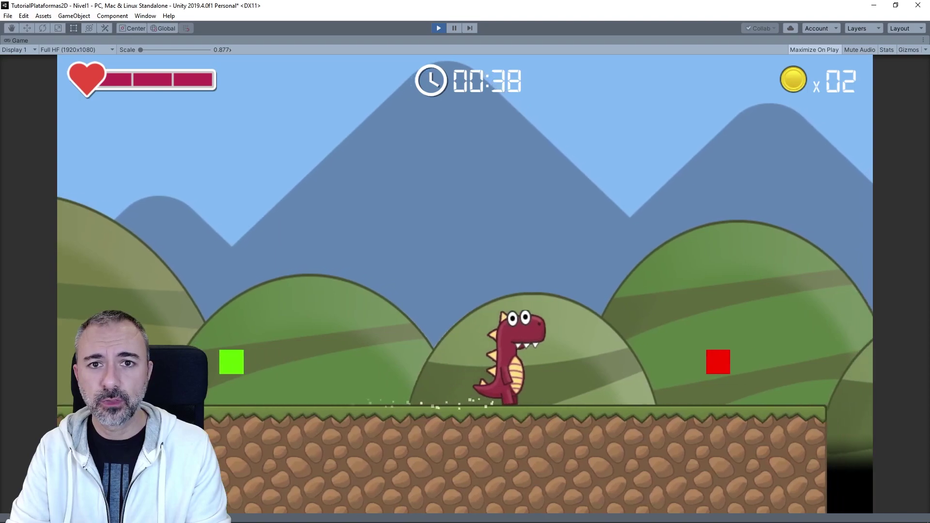
pyautogui.press('Right')
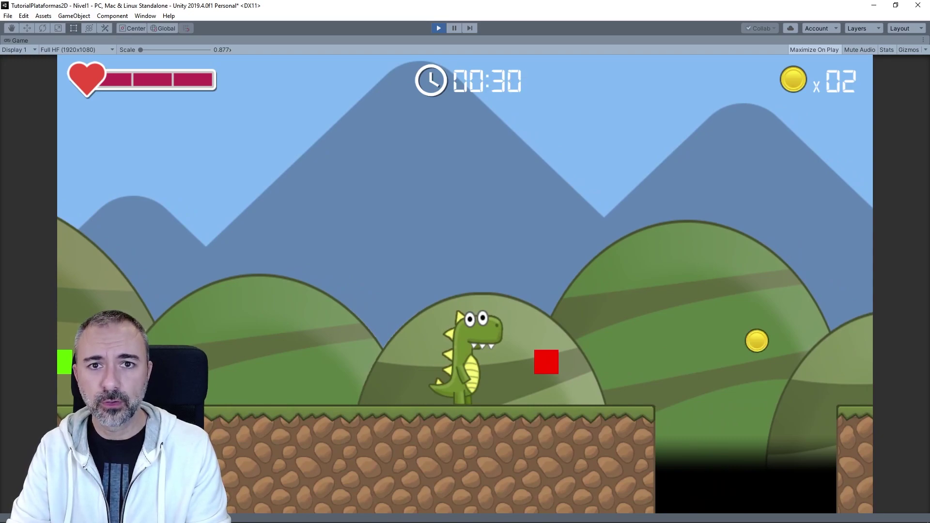
# Run and jump the dinosaur right into the red square so it turns red
pyautogui.press('Left')
pyautogui.press('space')
pyautogui.press('Right')
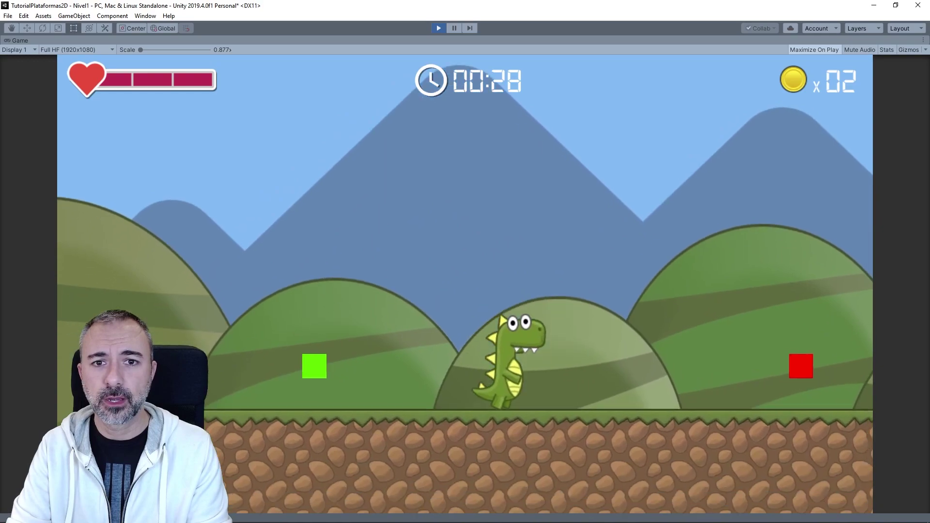
pyautogui.press('space')
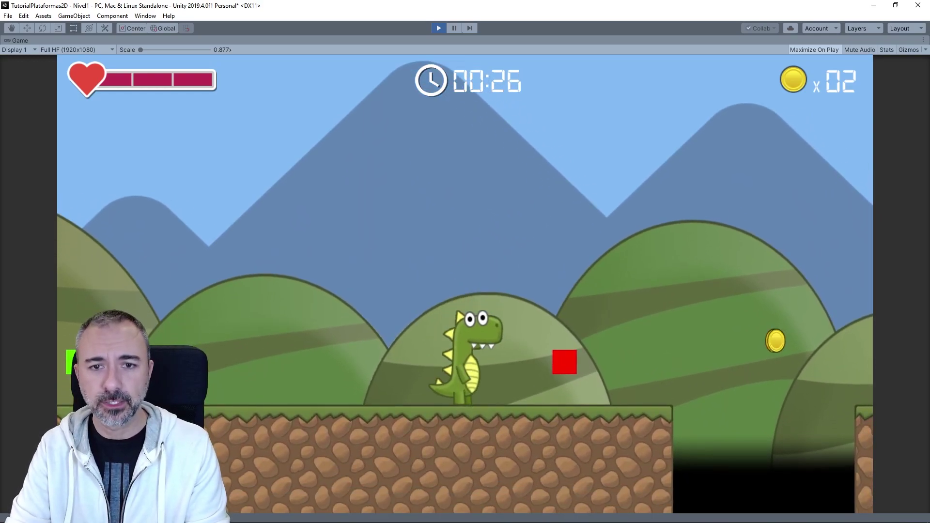
pyautogui.press('Right')
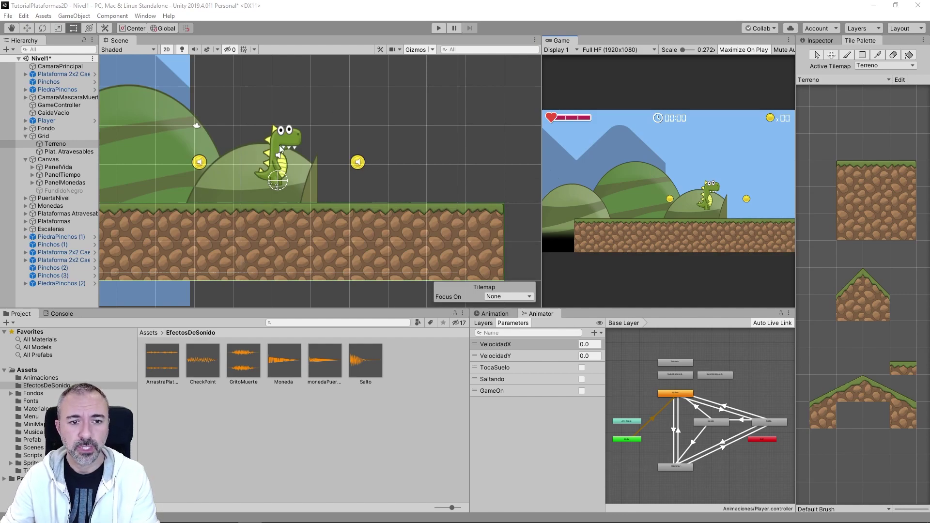
# Open the Sprites folder and expand the SpritesDino sheet into its frames
pyautogui.scroll(3, 279, 145)
pyautogui.scroll(2, 279, 144)
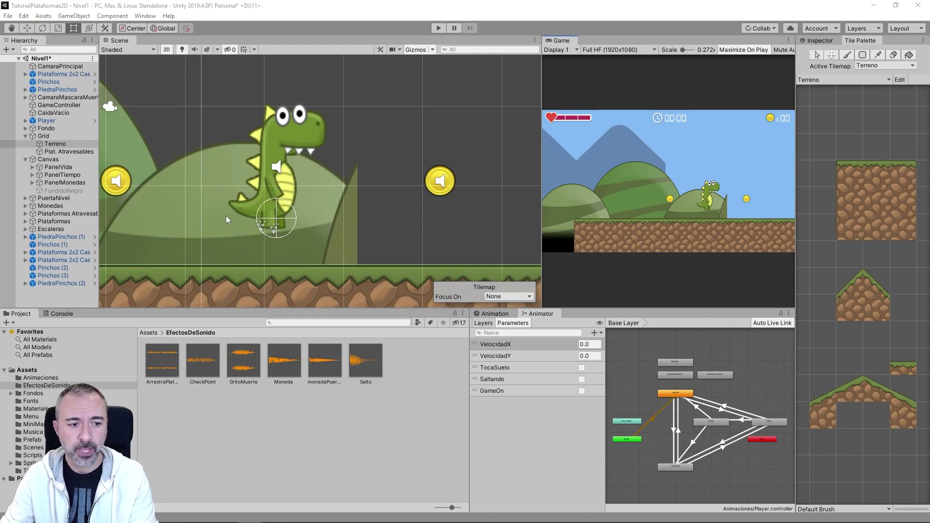
pyautogui.click(33, 456)
pyautogui.click(30, 463)
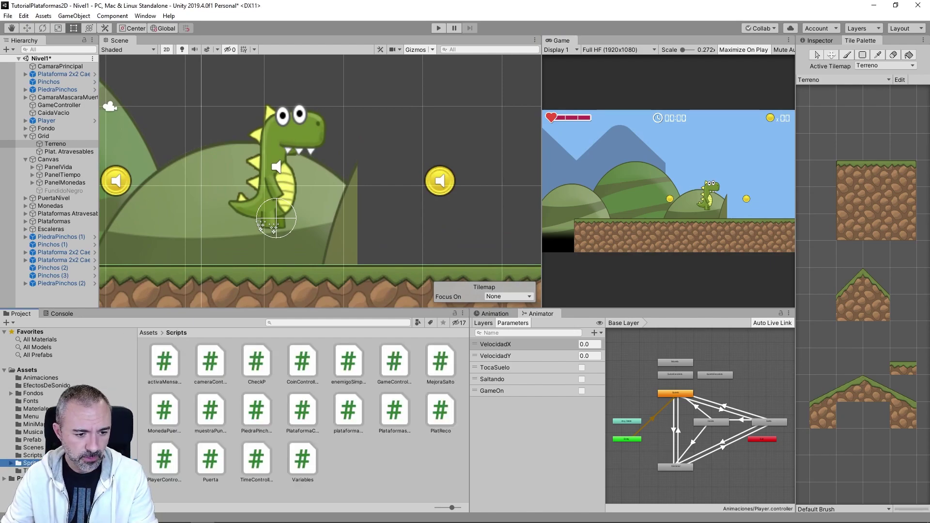
pyautogui.click(320, 458)
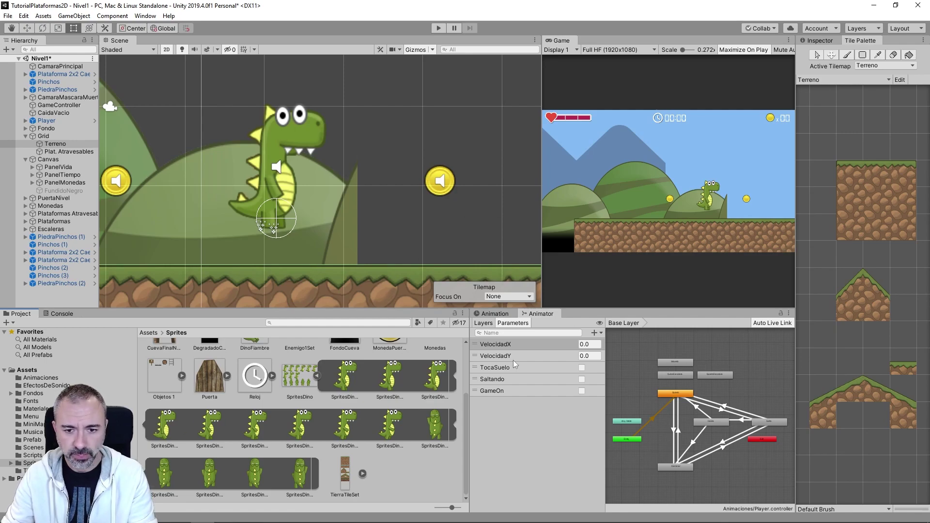
# Check the Player's animation clips in the Animation view, keeping Quieto, then restart Play mode
pyautogui.click(494, 314)
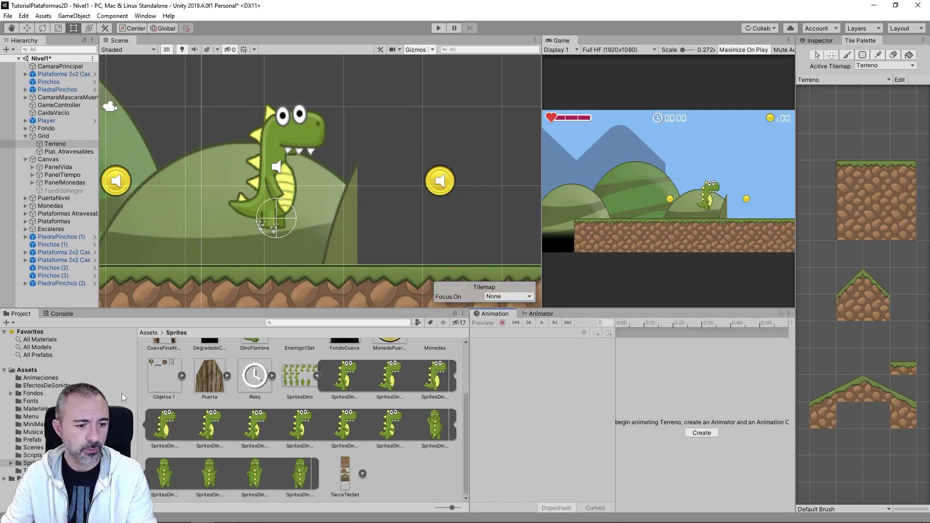
pyautogui.click(47, 120)
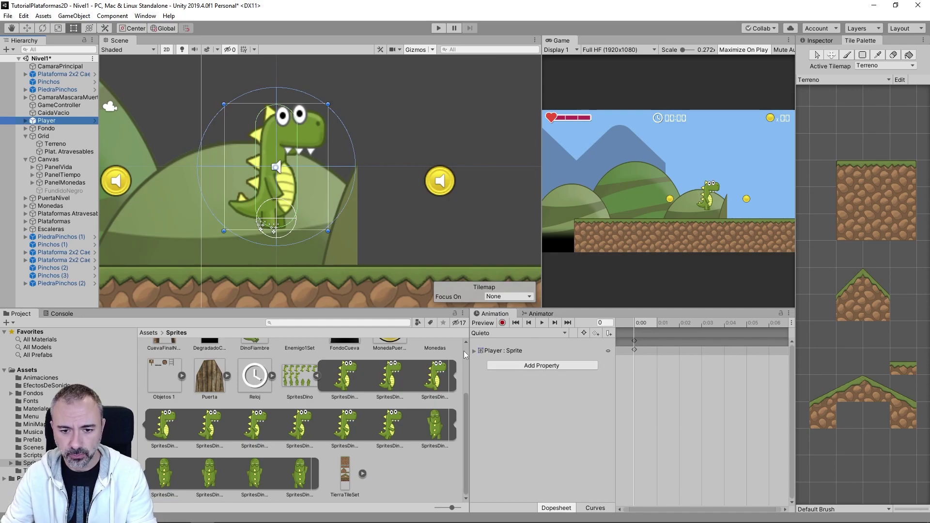
pyautogui.click(497, 334)
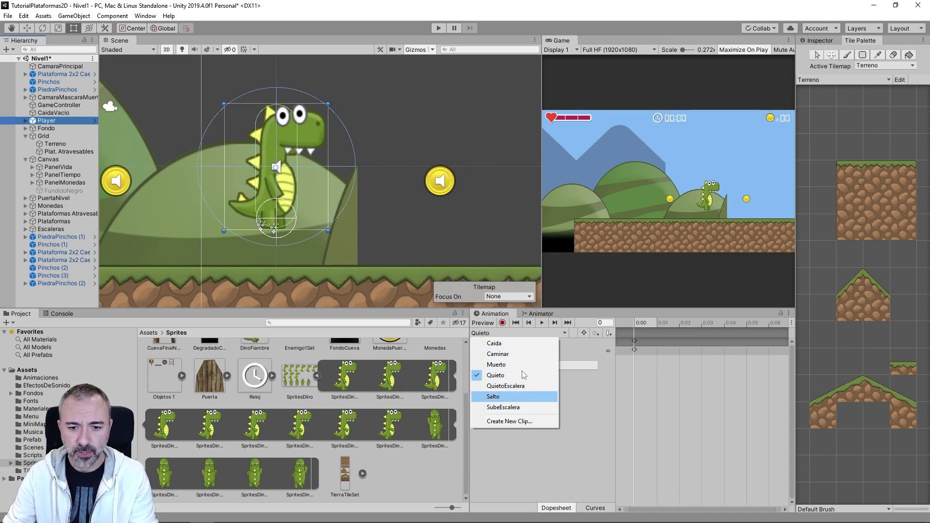
pyautogui.click(536, 322)
pyautogui.click(541, 314)
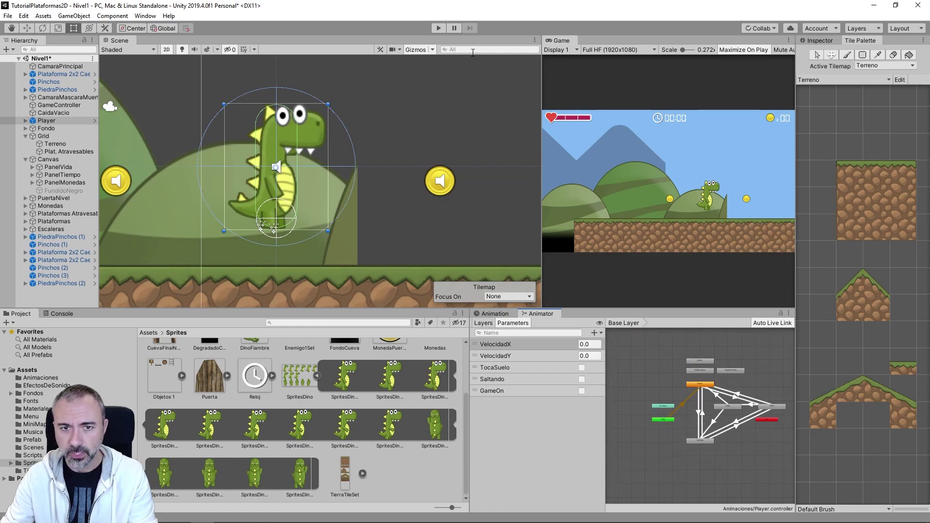
pyautogui.click(438, 29)
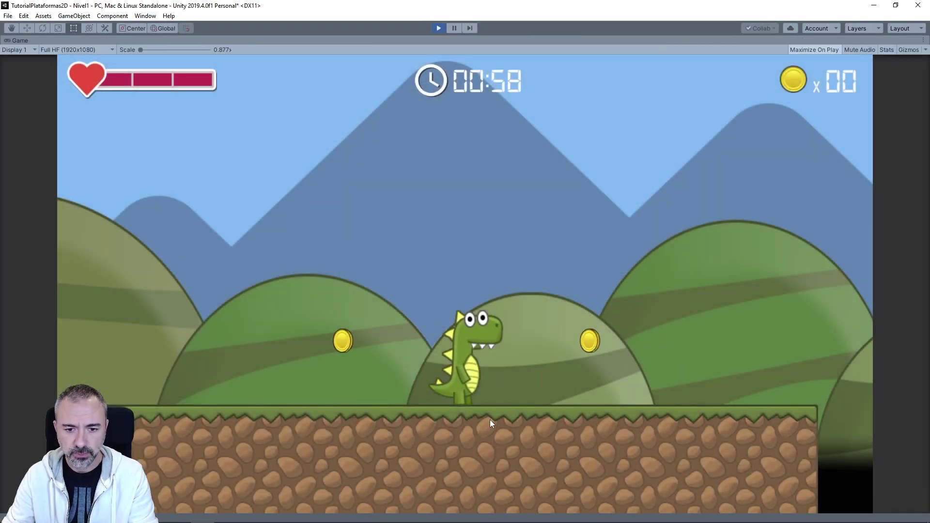
# Run and jump the green dinosaur to collect 2 coins, then stop Play mode
pyautogui.press('Right')
pyautogui.press('Left')
pyautogui.press('space')
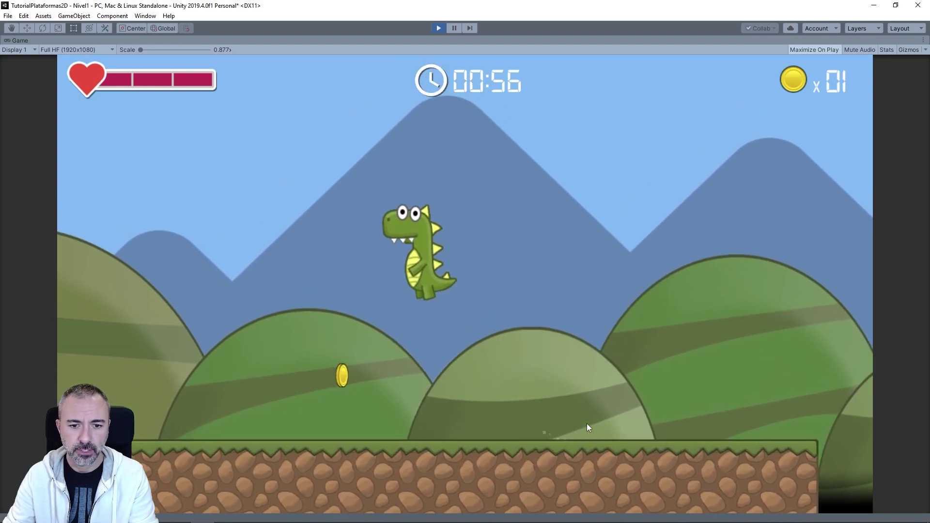
pyautogui.press('space')
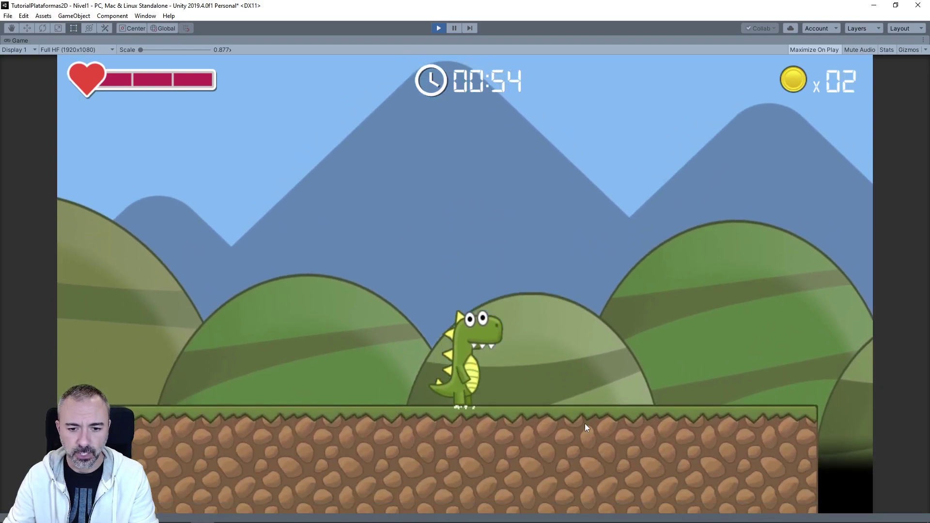
pyautogui.press('Right')
pyautogui.press('Left')
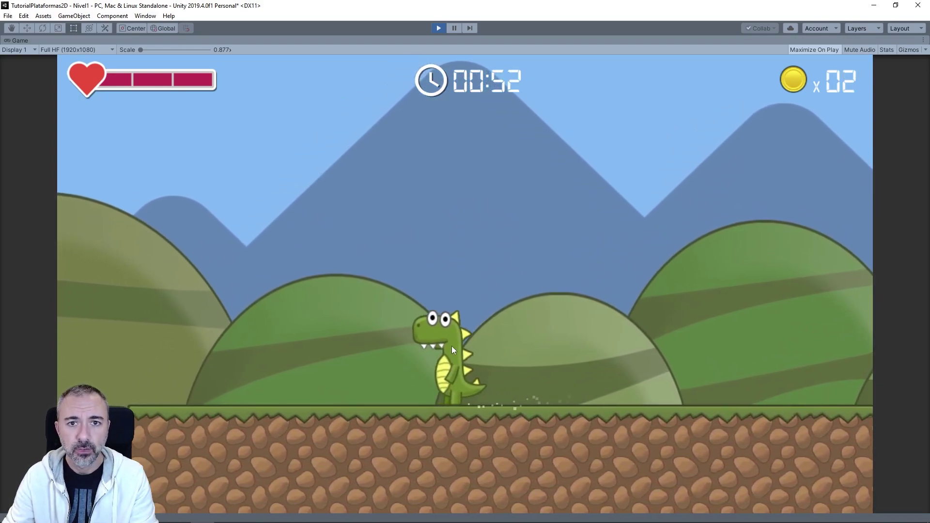
pyautogui.press('Right')
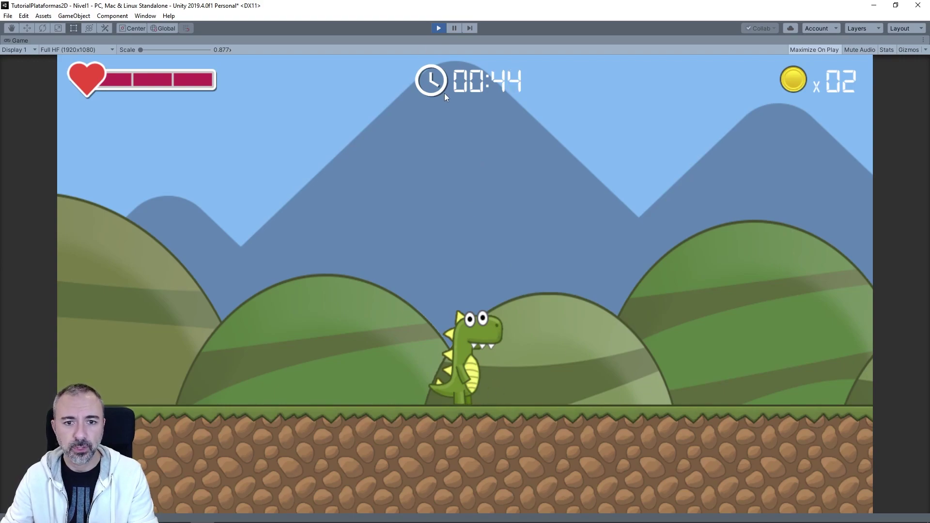
pyautogui.click(438, 28)
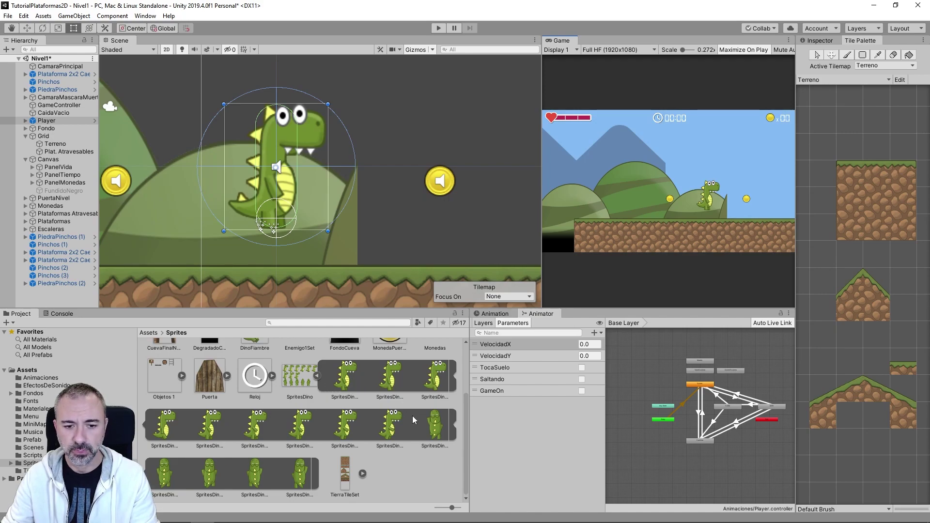
# Select the DinoFiambre sprite and collapse the SpritesDino sheet's frames
pyautogui.scroll(2, 323, 468)
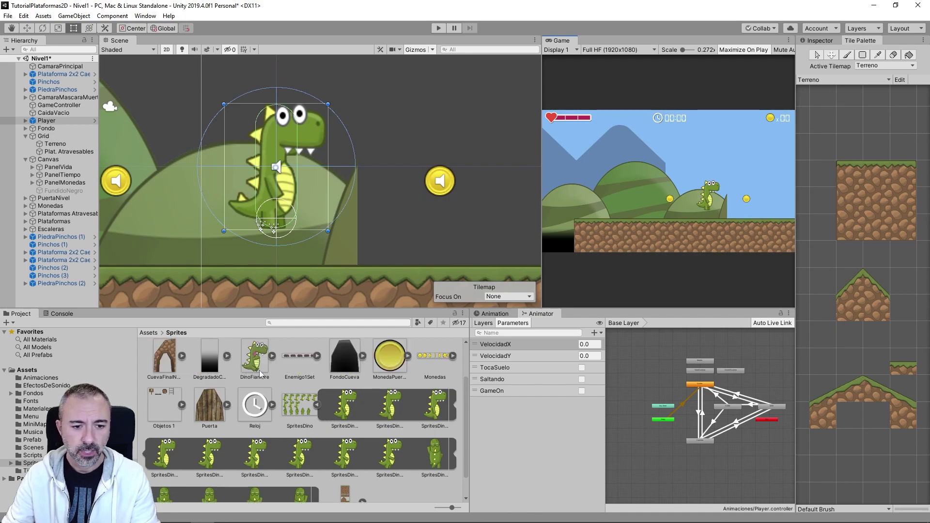
pyautogui.click(261, 379)
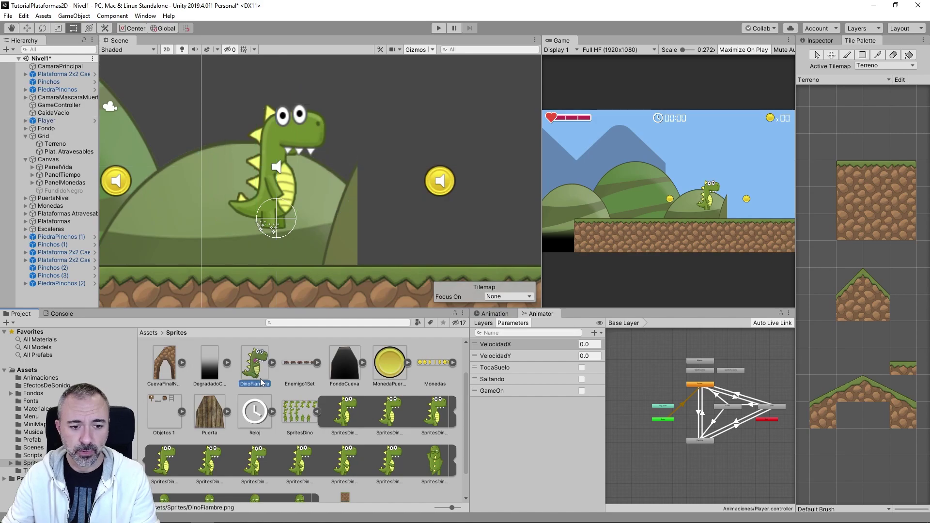
pyautogui.click(317, 411)
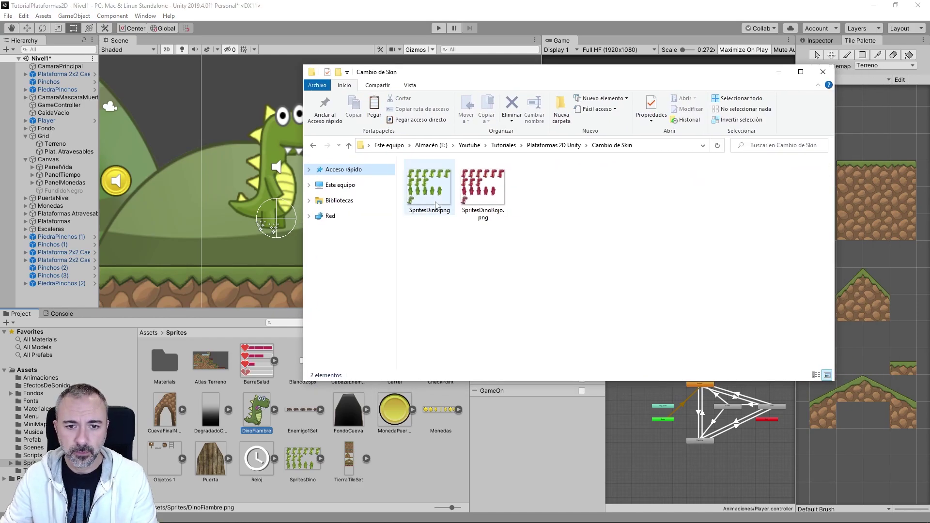
# Open SpritesDino.png in Photos and flip between it and SpritesDinoRojo.png, ending on red
pyautogui.click(429, 189)
pyautogui.press('Return')
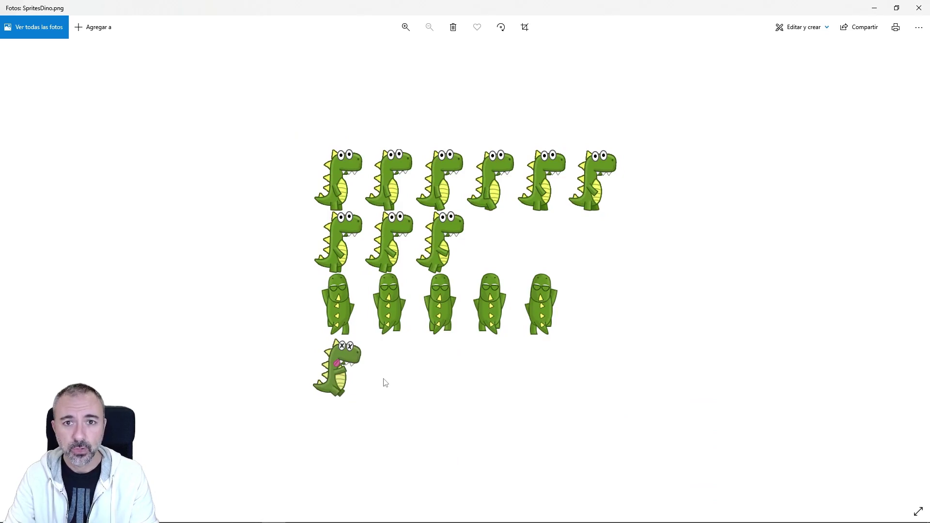
pyautogui.press('Right')
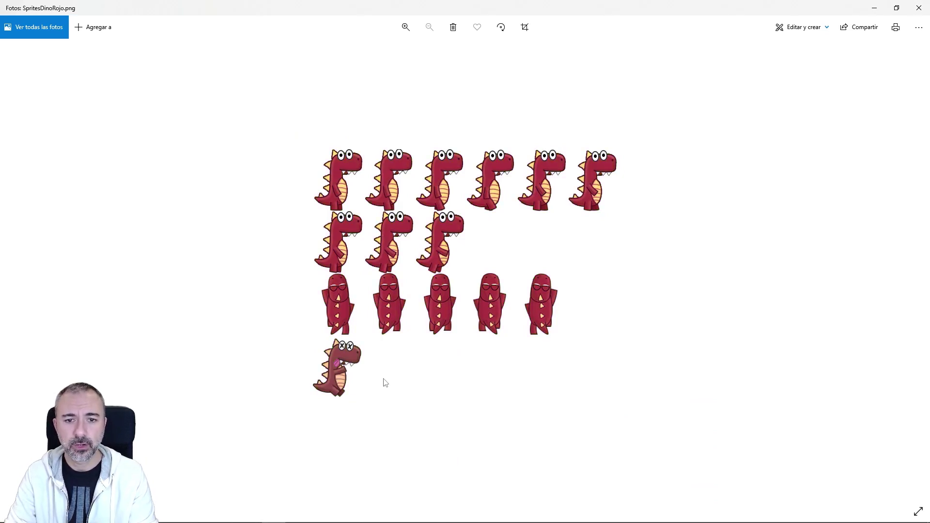
pyautogui.press('Left')
pyautogui.press('Right')
pyautogui.press('Left')
pyautogui.press('Right')
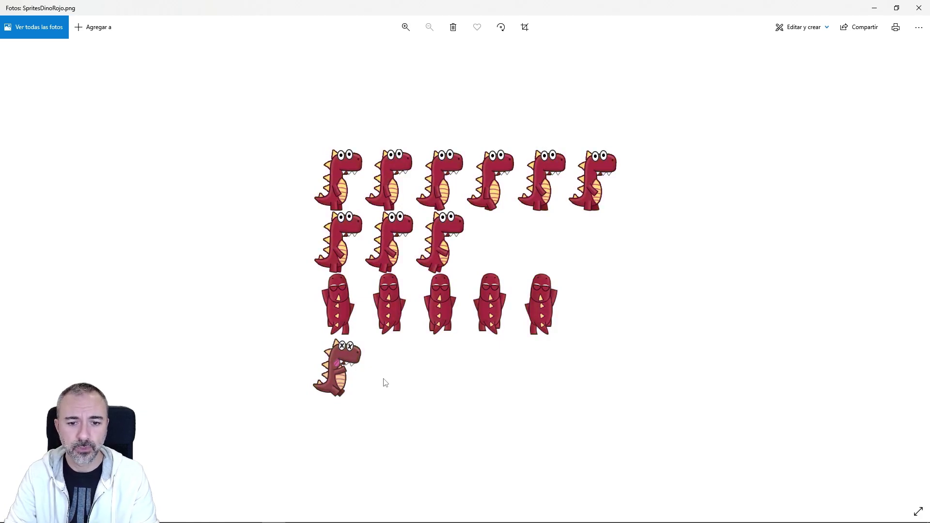
pyautogui.press('Left')
pyautogui.press('Right')
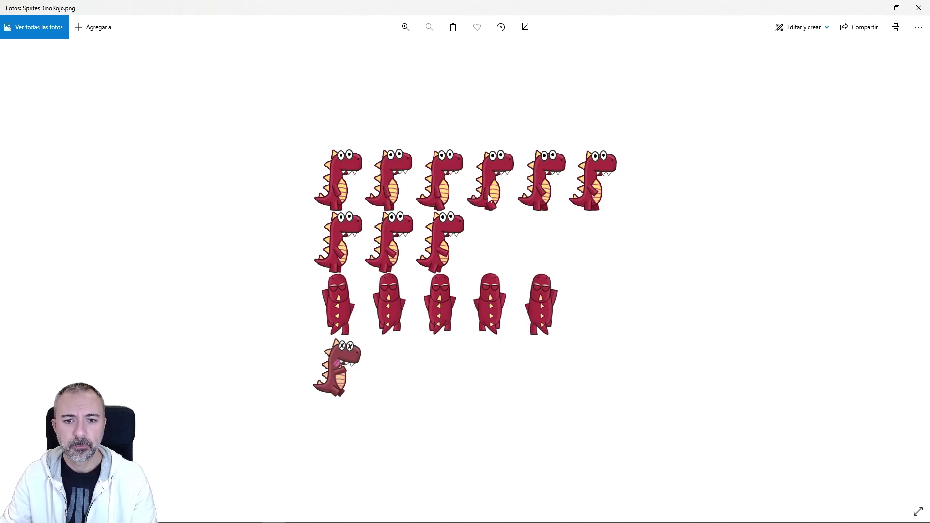
# Close the image viewer and reveal the project's sprite assets in File Explorer
pyautogui.click(919, 7)
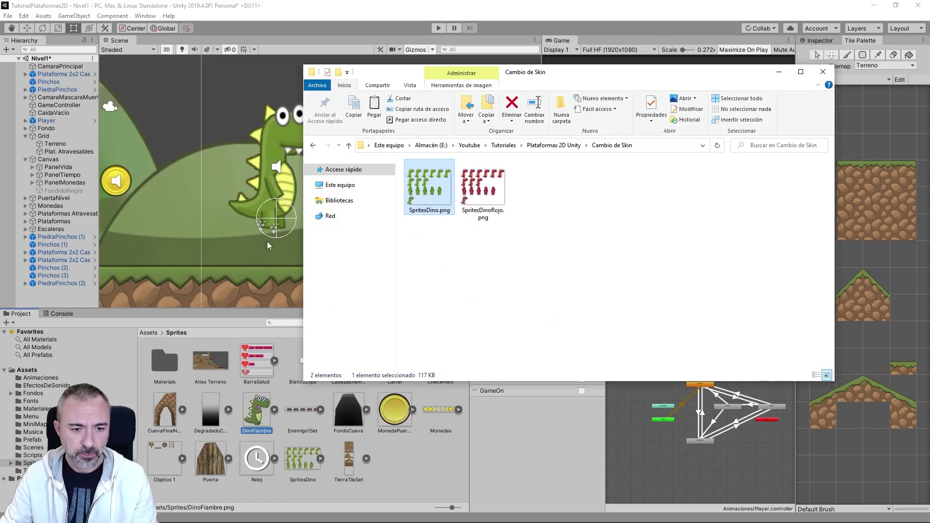
pyautogui.rightClick(38, 462)
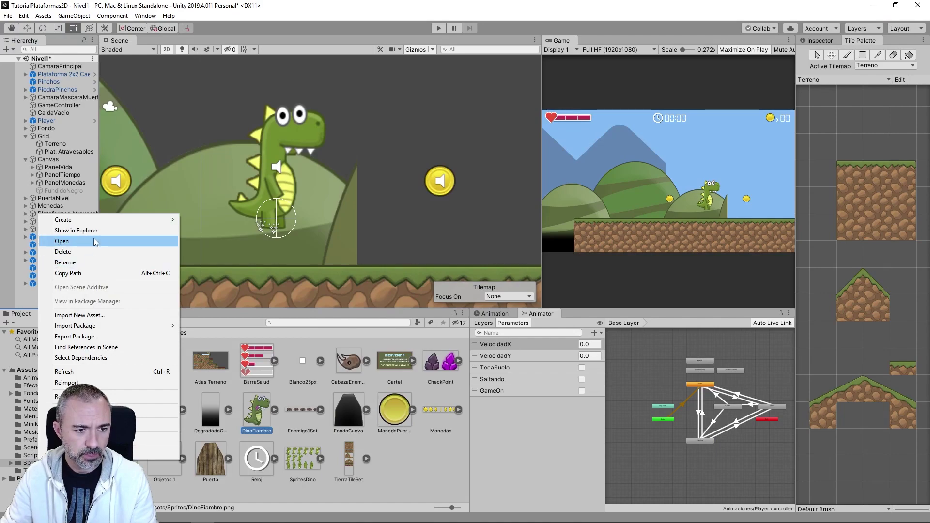
pyautogui.click(99, 232)
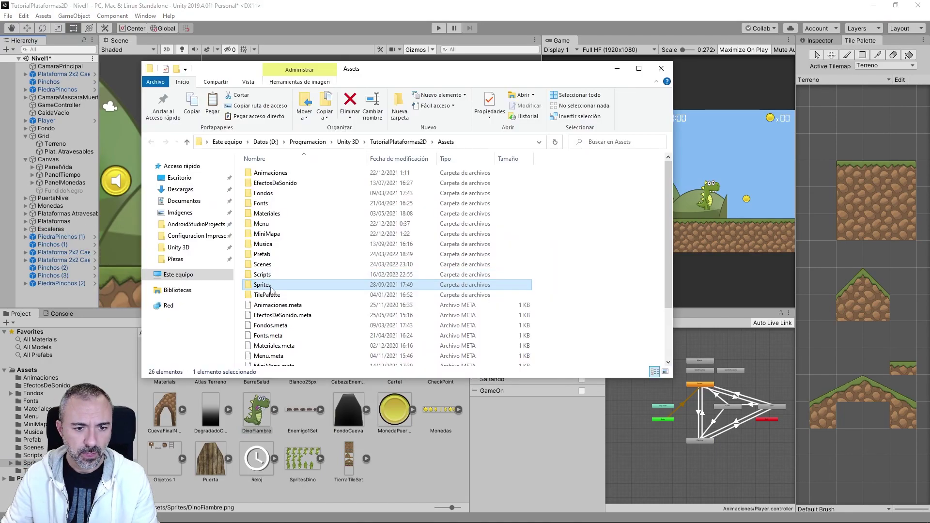
# Copy both sprite sheets from Cambio de Skin into Sprites, then close the Explorer windows
pyautogui.hotkey('alt', 'Tab')
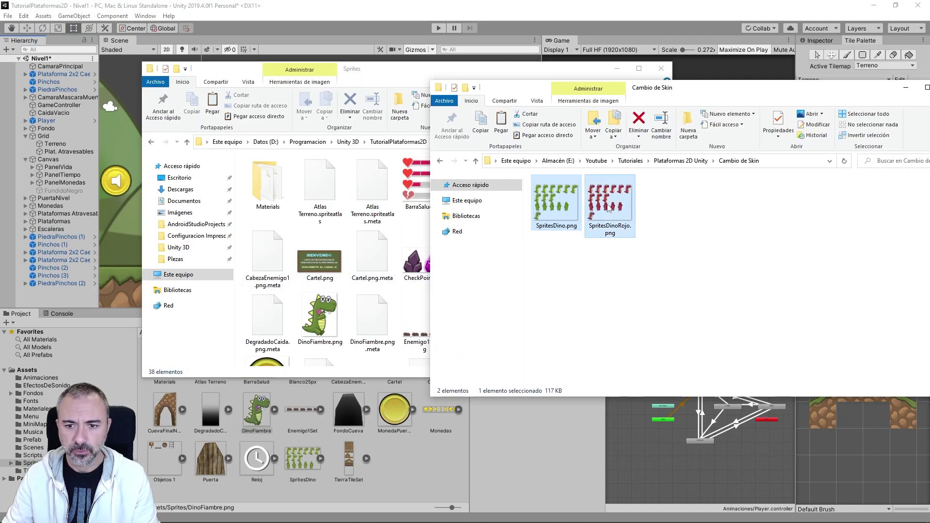
pyautogui.hotkey('ctrl', 'a')
pyautogui.hotkey('alt', 'Tab')
pyautogui.hotkey('ctrl', 'v')
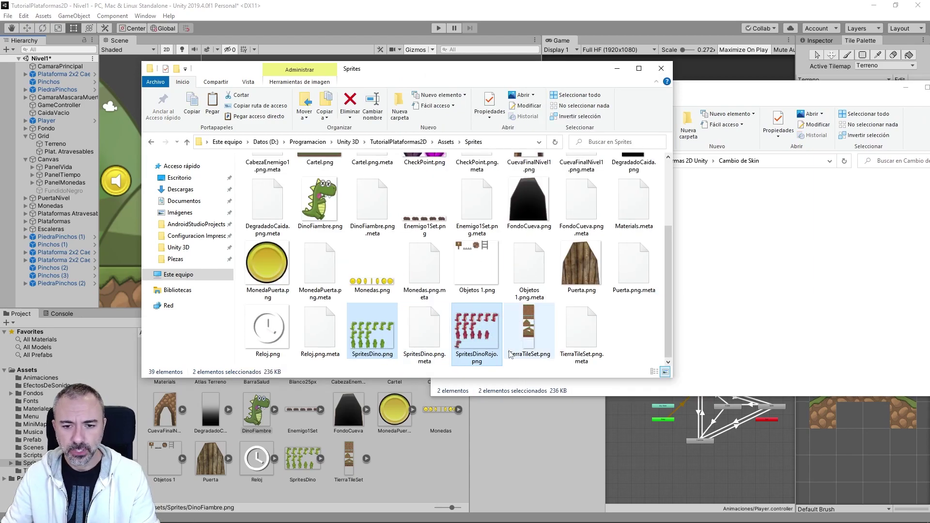
pyautogui.click(905, 88)
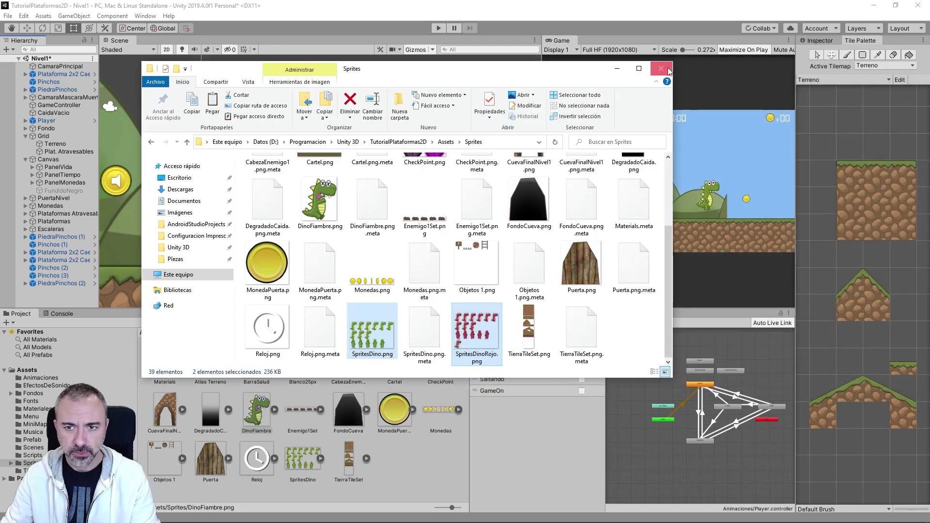
pyautogui.click(661, 68)
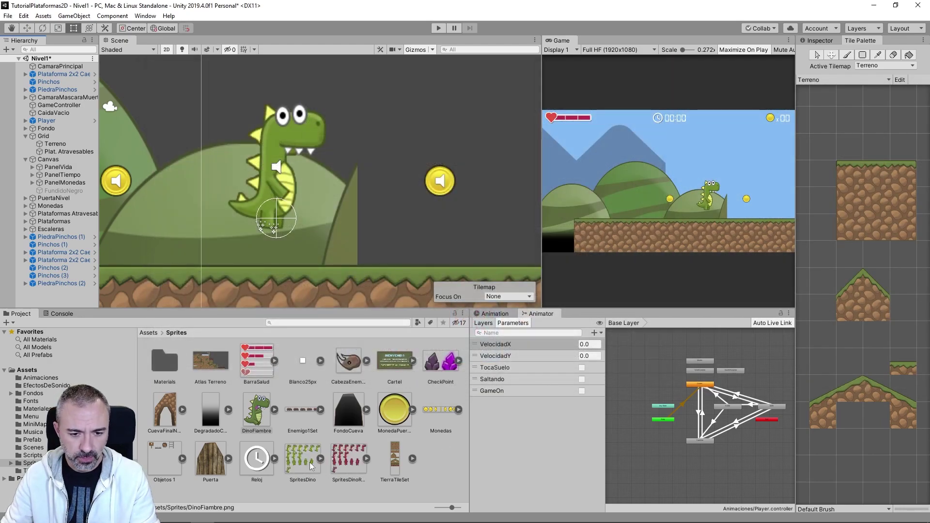
# Select SpritesDino, inspect its import settings and sliced sprites, and open it in the Sprite Editor
pyautogui.click(321, 458)
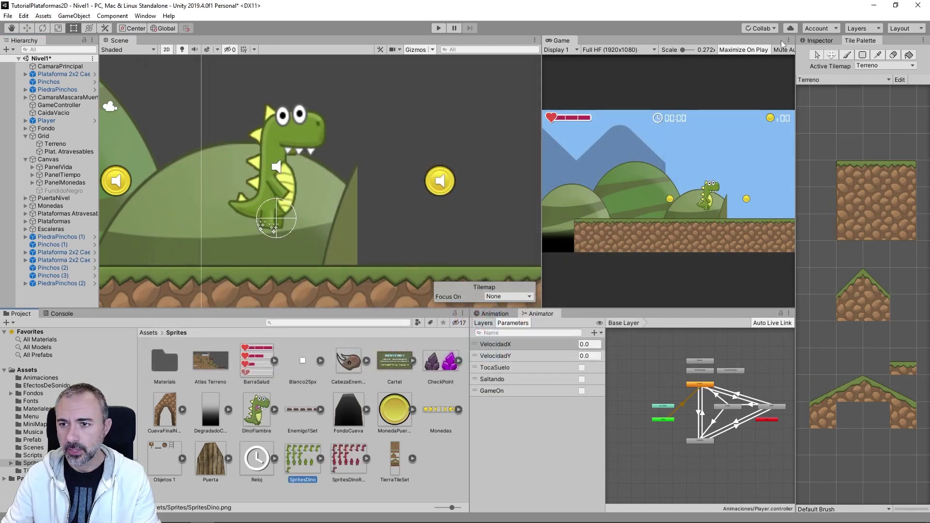
pyautogui.click(819, 43)
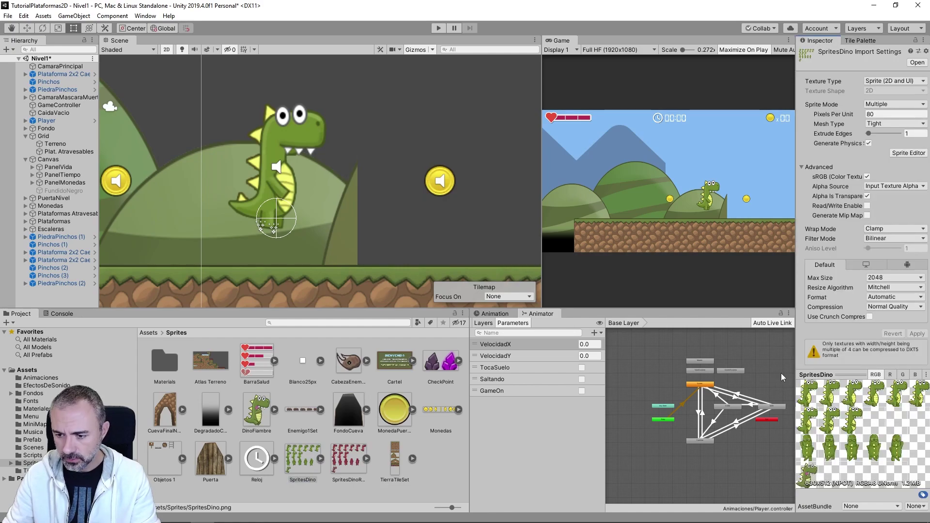
pyautogui.click(321, 458)
pyautogui.click(345, 459)
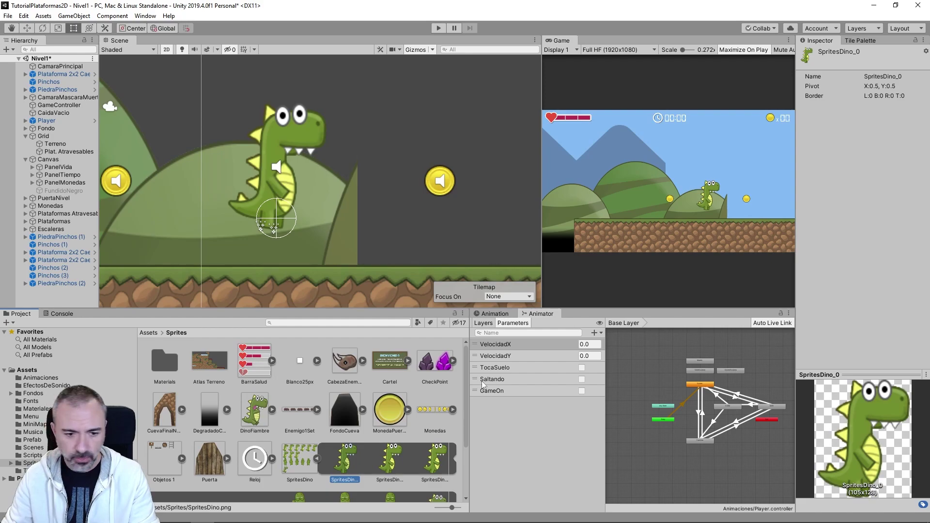
pyautogui.click(297, 456)
pyautogui.click(904, 154)
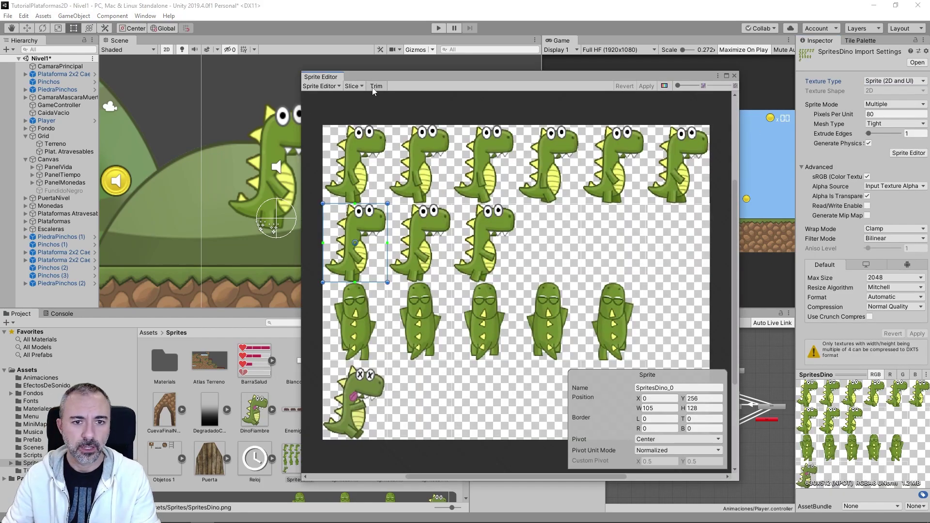
# Slice SpritesDino by cell size 105 × 128 and apply the new slicing
pyautogui.click(353, 86)
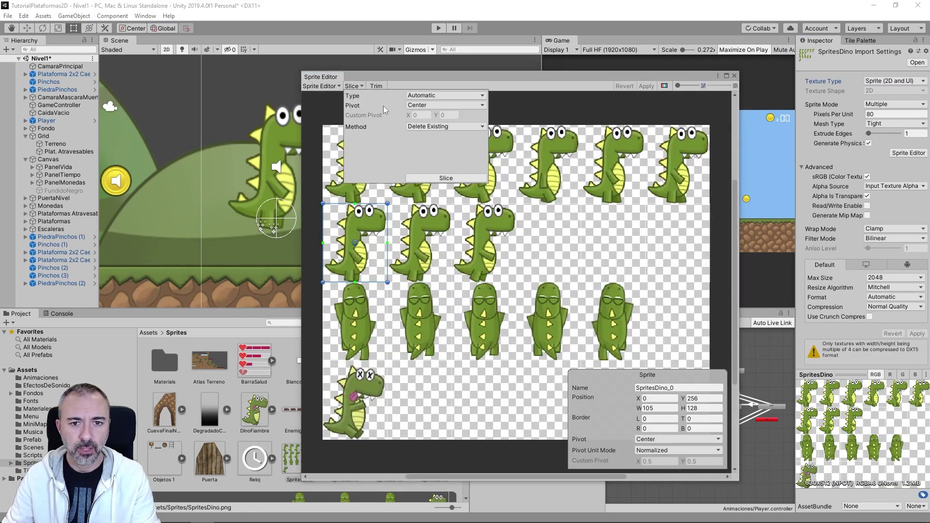
pyautogui.click(446, 96)
pyautogui.click(425, 121)
pyautogui.click(426, 105)
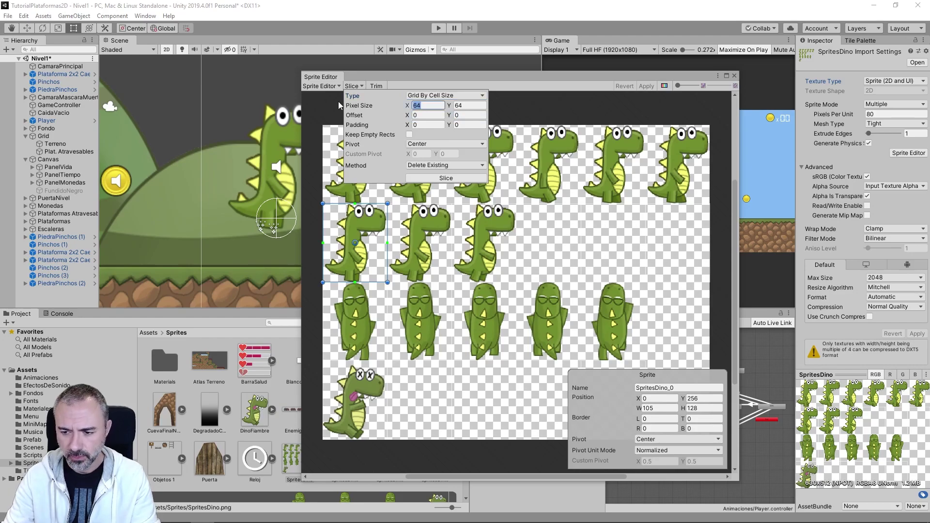
pyautogui.write('105')
pyautogui.press('Tab')
pyautogui.write('128')
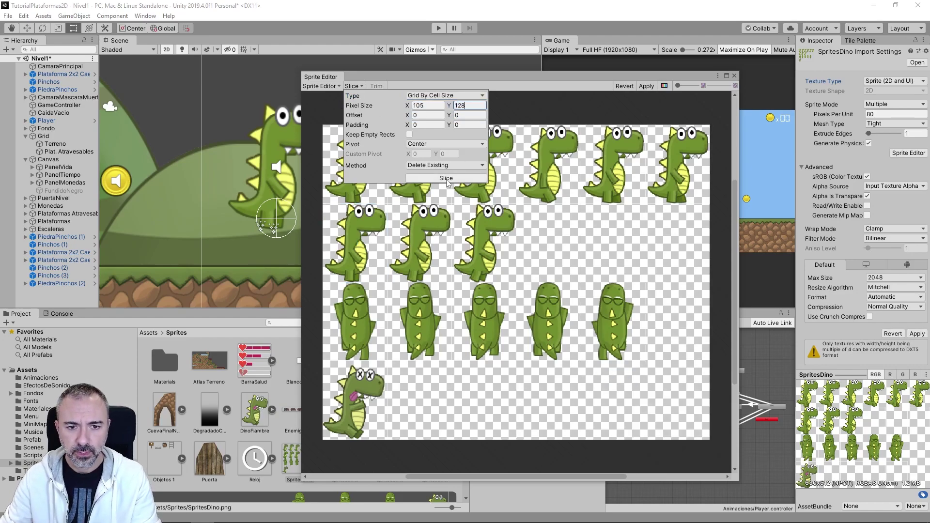
pyautogui.click(436, 383)
pyautogui.click(366, 397)
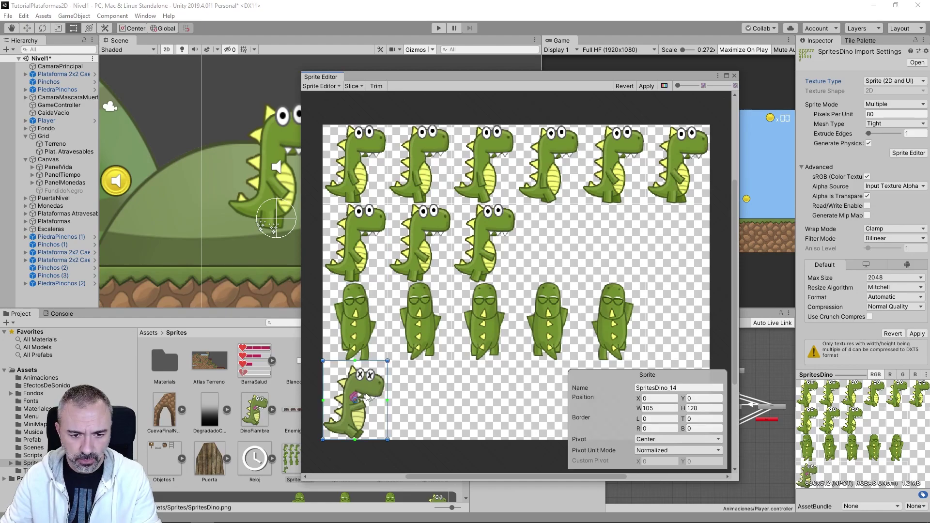
pyautogui.click(645, 87)
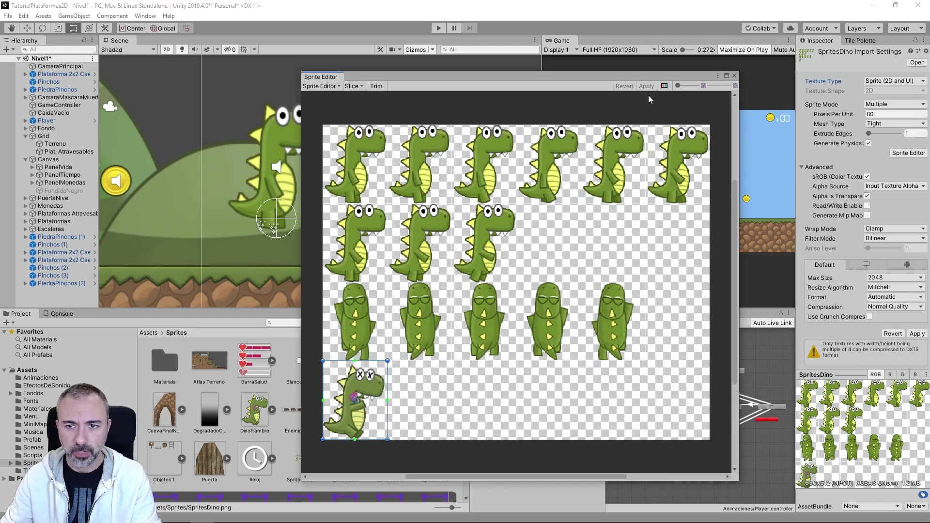
# Close the Sprite Editor and compare SpritesDinoRojo's import settings with SpritesDino's
pyautogui.click(734, 76)
pyautogui.scroll(-1, 297, 419)
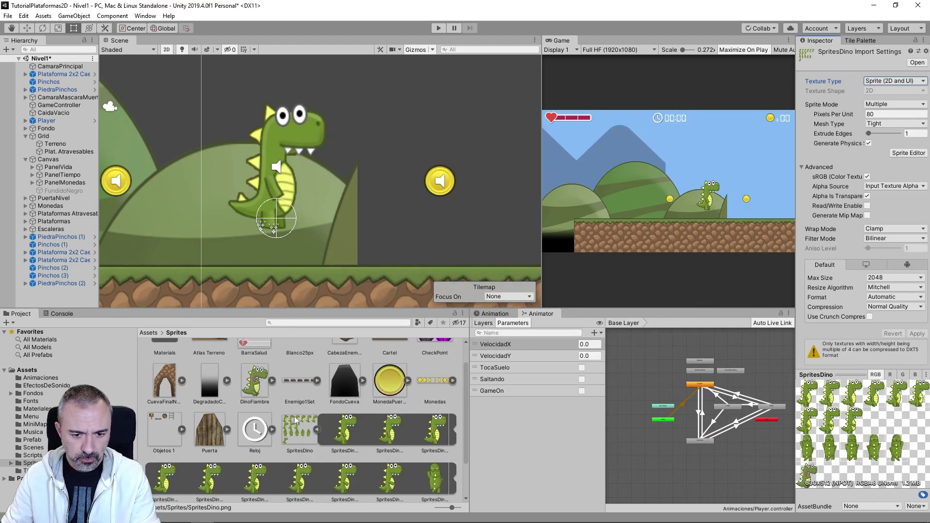
pyautogui.click(318, 432)
pyautogui.click(350, 459)
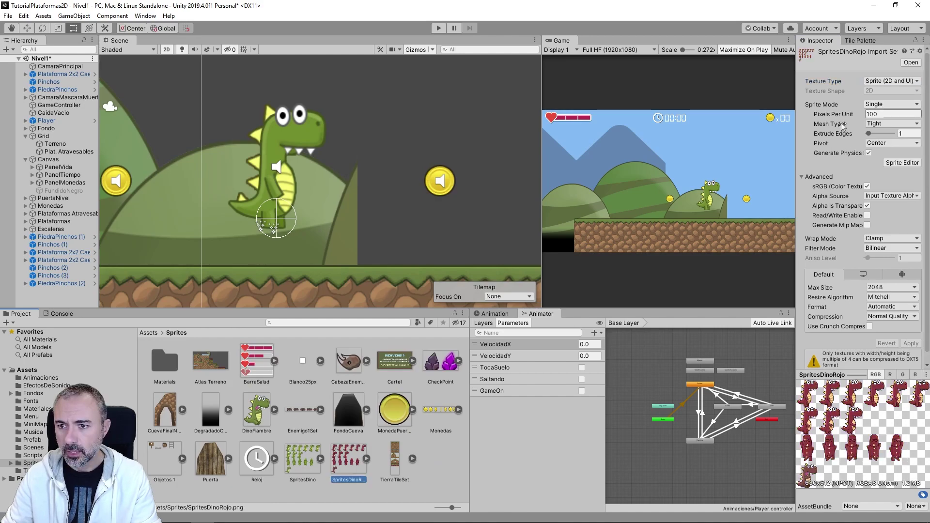
pyautogui.click(316, 464)
# Set SpritesDinoRojo to Pixels Per Unit 80 and Sprite Mode Multiple
pyautogui.click(879, 115)
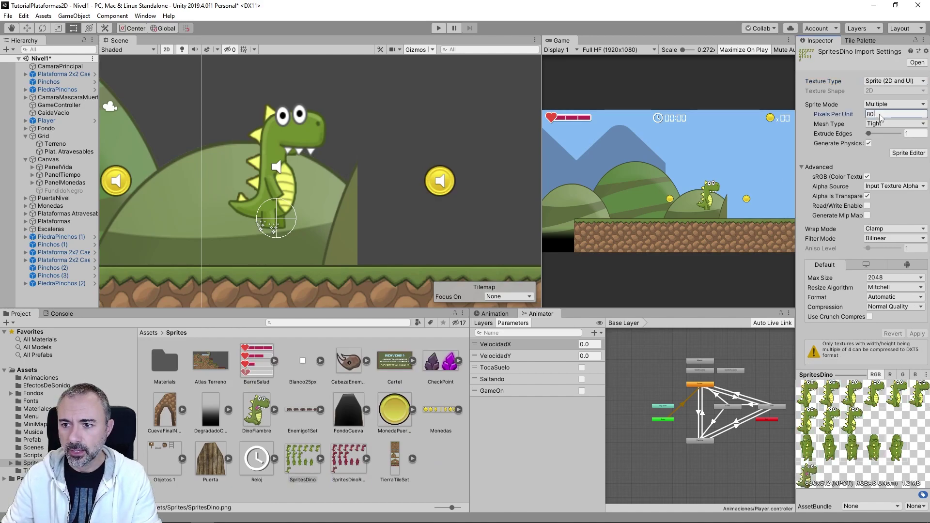
pyautogui.click(345, 465)
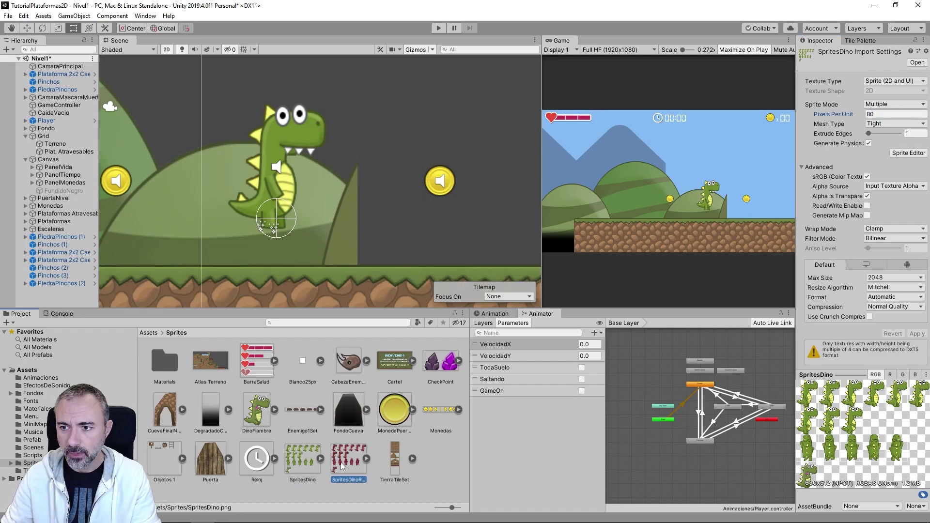
pyautogui.click(814, 117)
pyautogui.write('80')
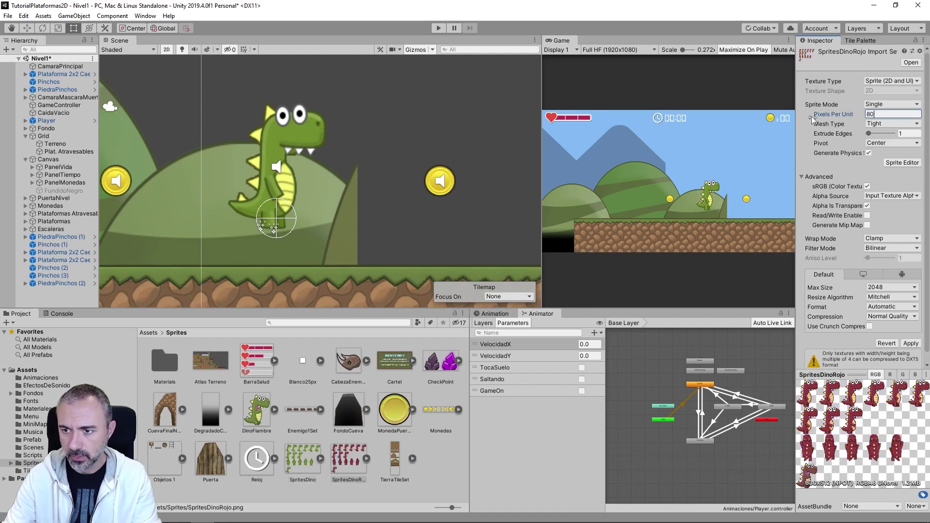
pyautogui.click(891, 104)
pyautogui.click(886, 113)
# Apply the settings, slice SpritesDinoRojo into 105 × 128 cells in the Sprite Editor, and apply
pyautogui.click(904, 154)
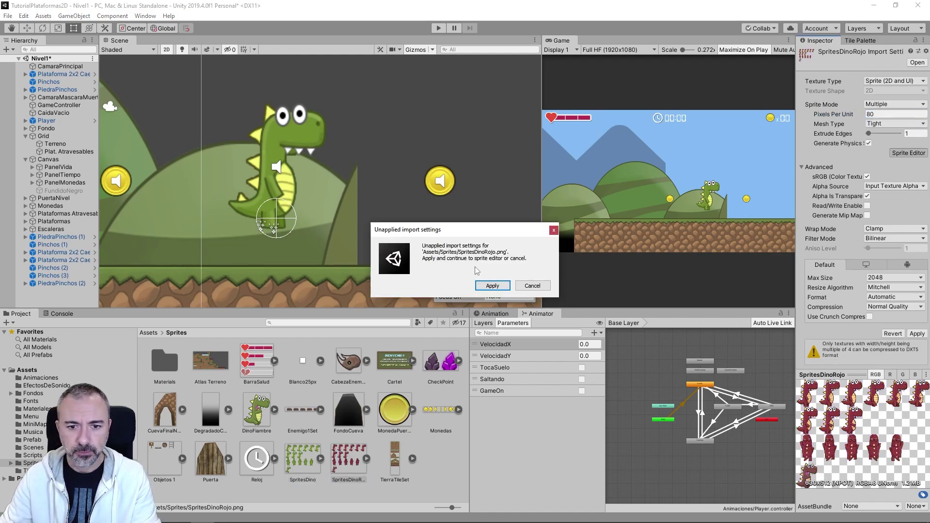
pyautogui.click(499, 286)
pyautogui.click(354, 86)
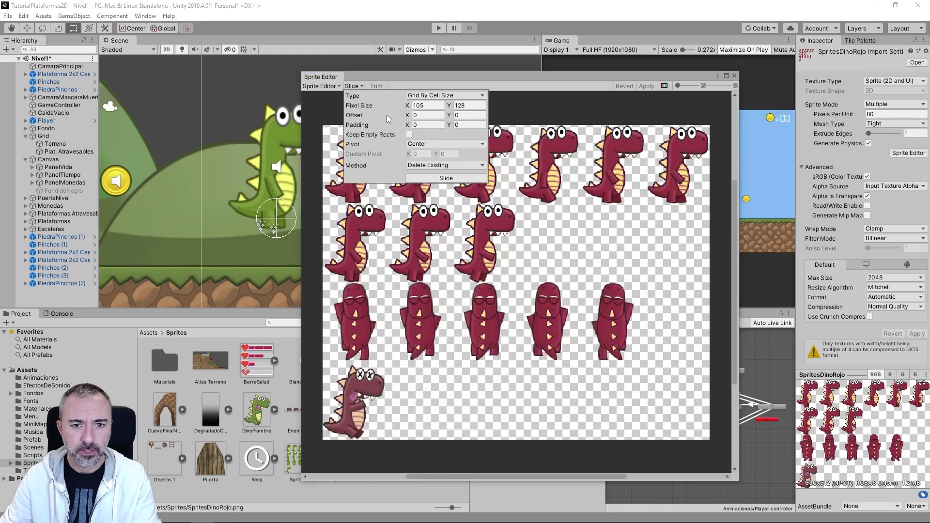
pyautogui.click(447, 179)
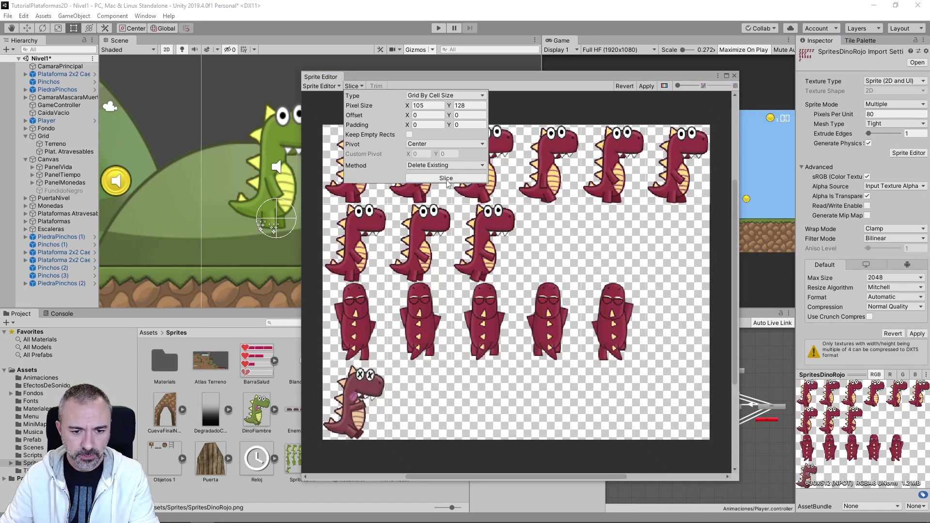
pyautogui.click(648, 87)
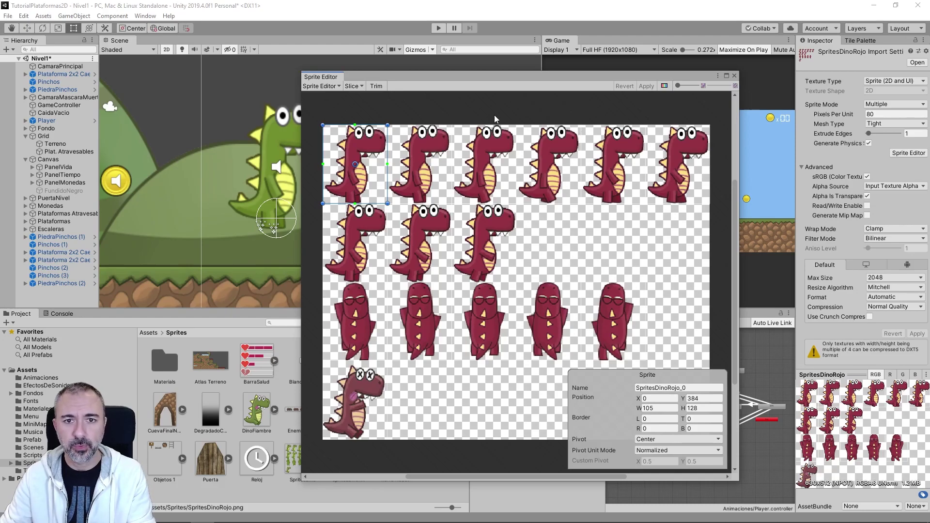
pyautogui.click(735, 76)
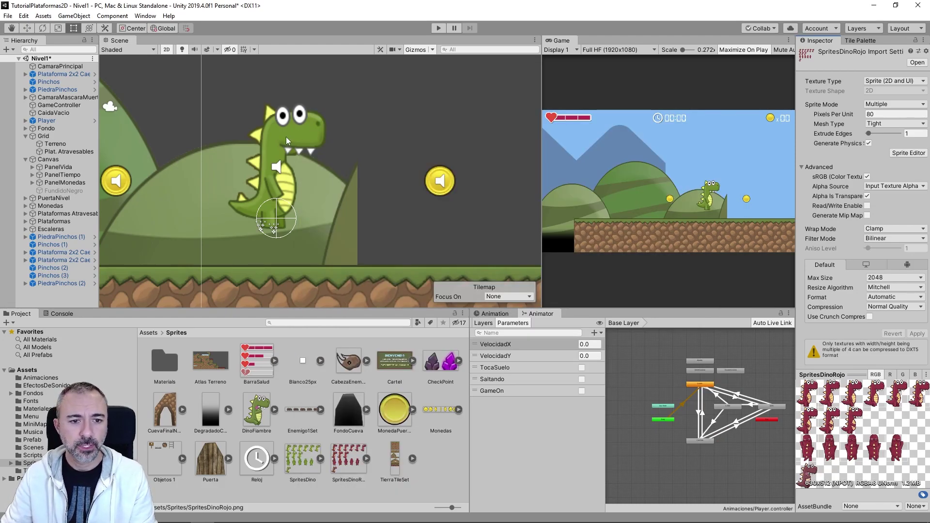
# Open the Animaciones folder and enlarge the Animation panel
pyautogui.scroll(-1, 318, 225)
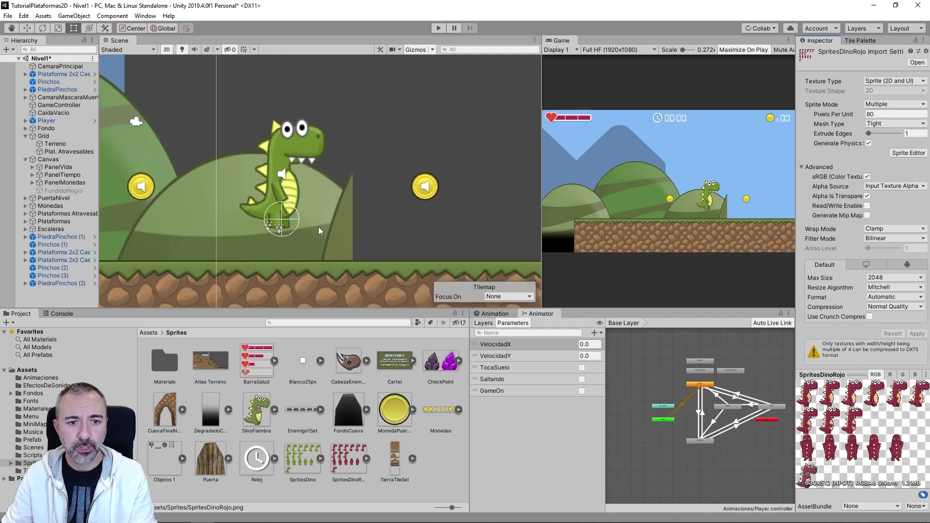
pyautogui.scroll(-3, 319, 227)
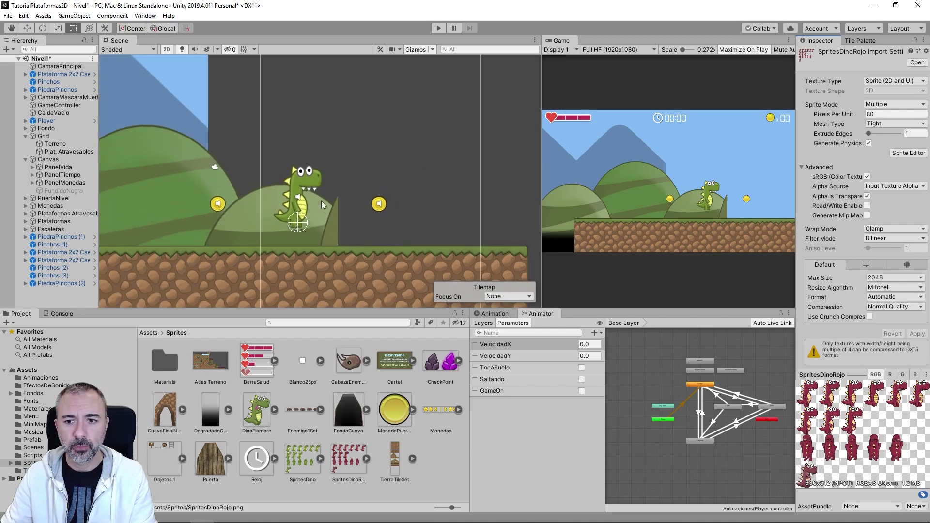
pyautogui.click(54, 378)
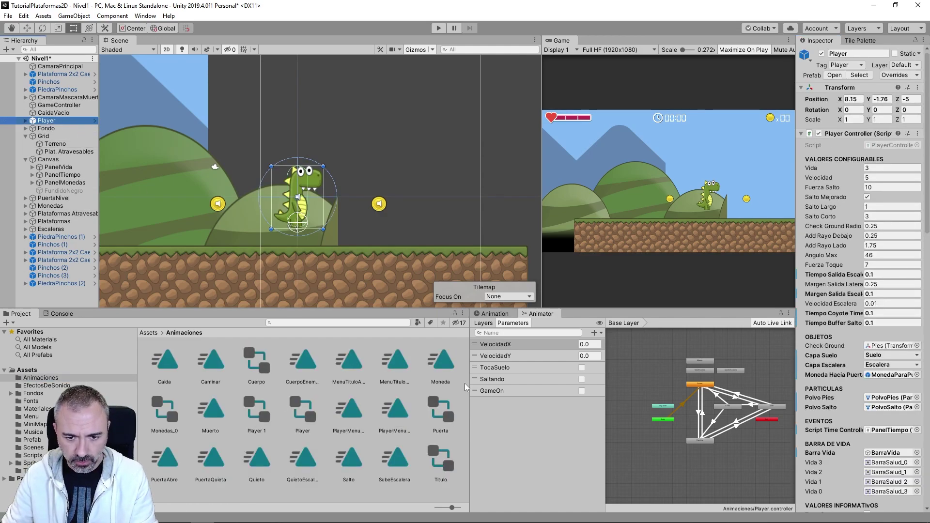
pyautogui.moveTo(466, 387); pyautogui.dragTo(293, 372)
# Preview the player's Caminar walk clip, then start creating a new clip
pyautogui.click(319, 314)
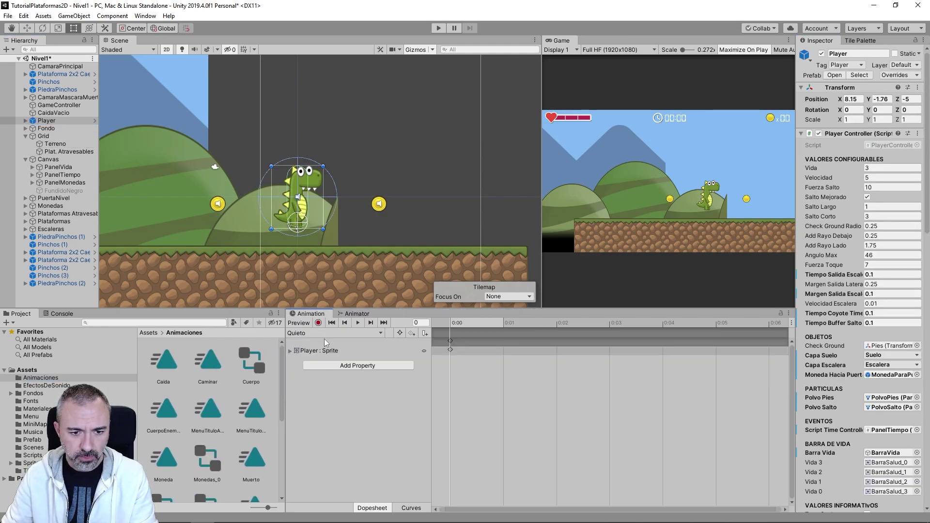
pyautogui.click(329, 333)
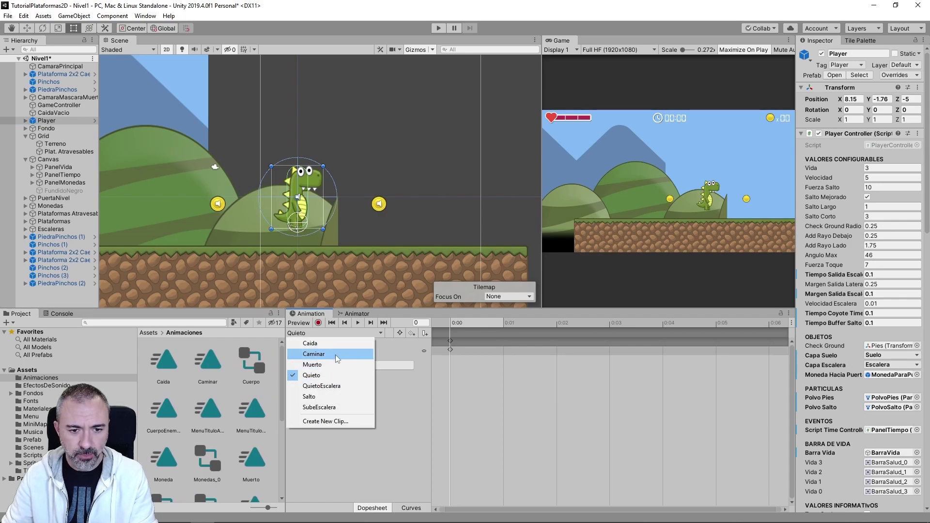
pyautogui.click(350, 355)
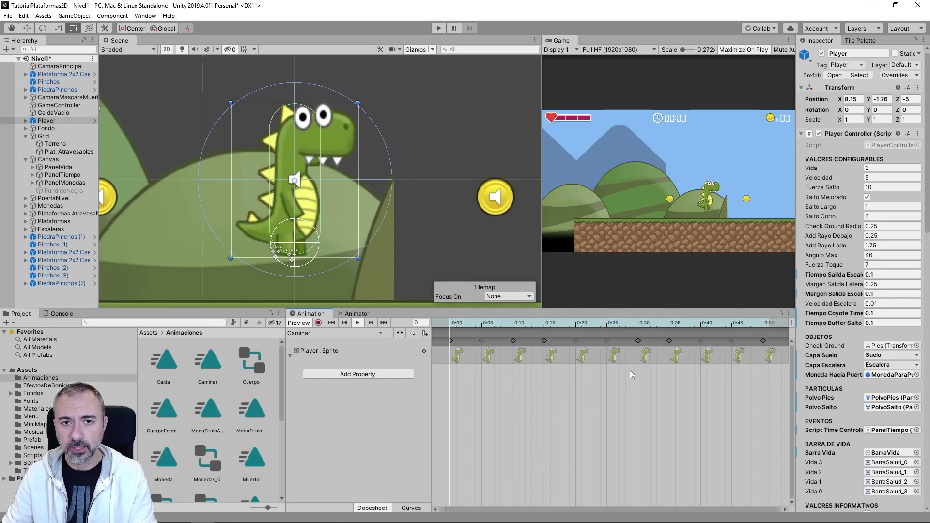
pyautogui.click(358, 323)
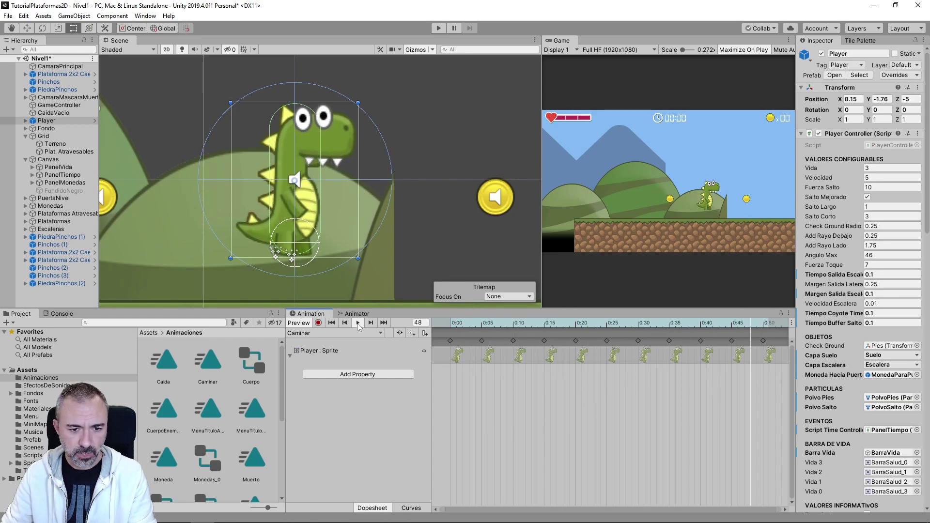
pyautogui.click(325, 333)
pyautogui.click(306, 424)
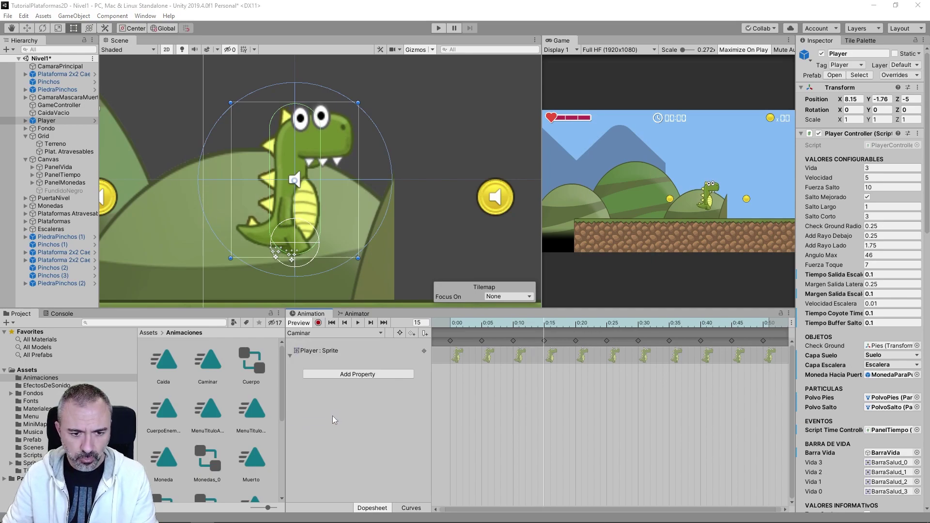
# Save the new clip as CaminarRojo, then switch back to Caminar for reference
pyautogui.write('CaminarRojo')
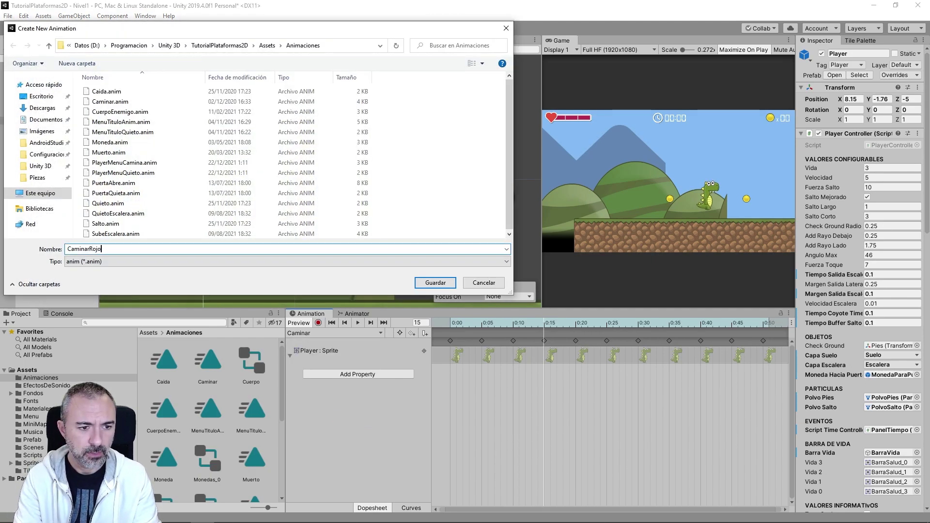
pyautogui.press('Return')
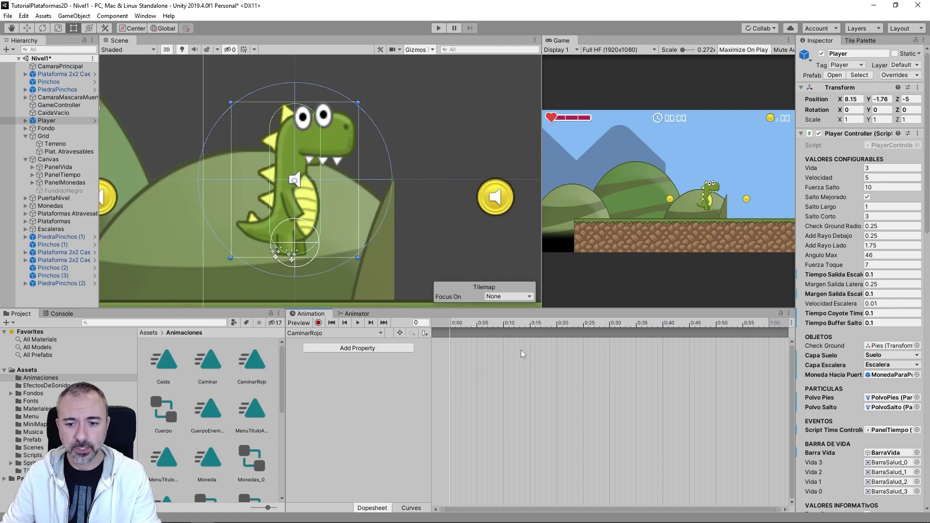
pyautogui.click(351, 332)
pyautogui.click(315, 349)
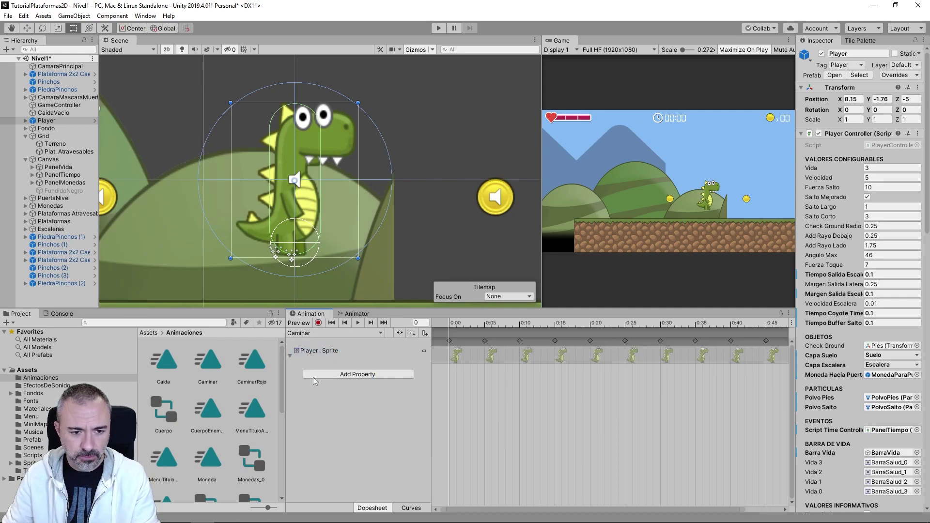
# Show the Sprites folder assets in the Project panel beside the Animation window
pyautogui.click(30, 455)
pyautogui.click(29, 463)
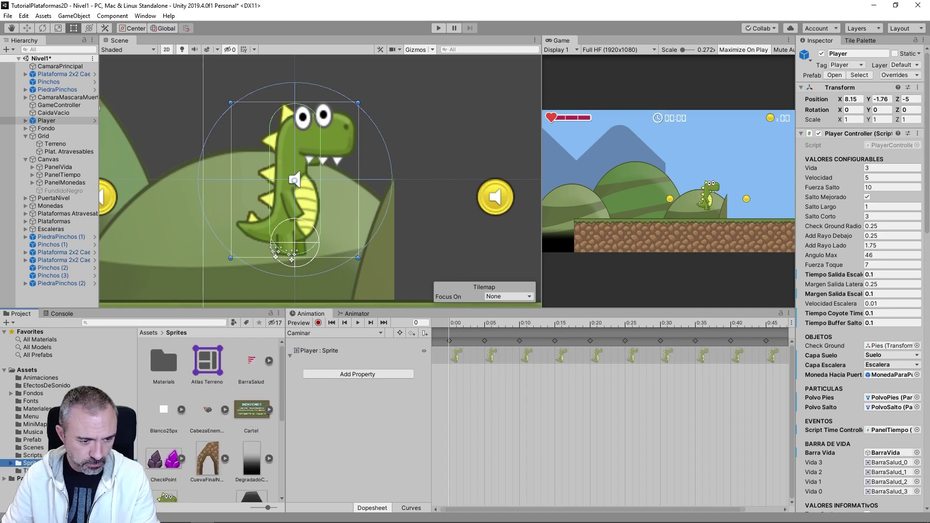
pyautogui.moveTo(286, 411); pyautogui.dragTo(406, 411)
pyautogui.scroll(-5, 259, 457)
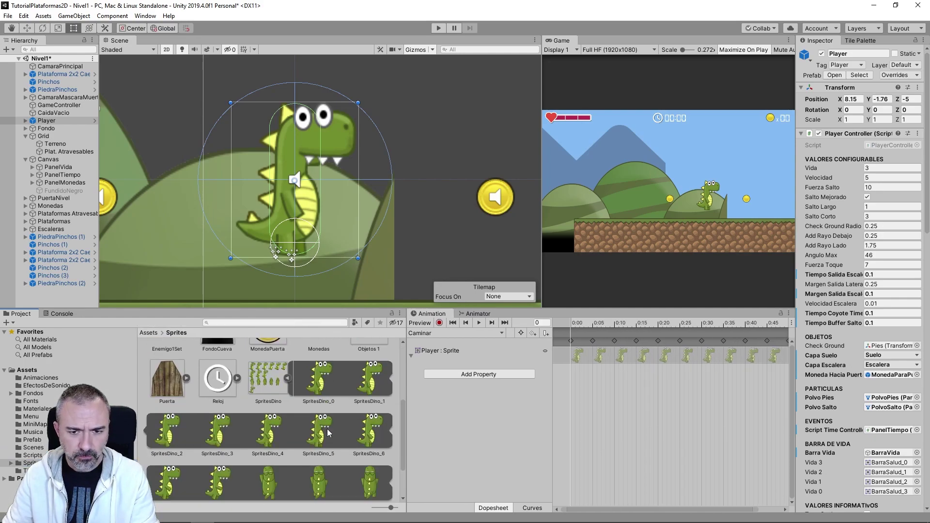
# Step the Caminar walk preview to frames 5, 10 and 25, then reopen the empty CaminarRojo clip
pyautogui.click(493, 323)
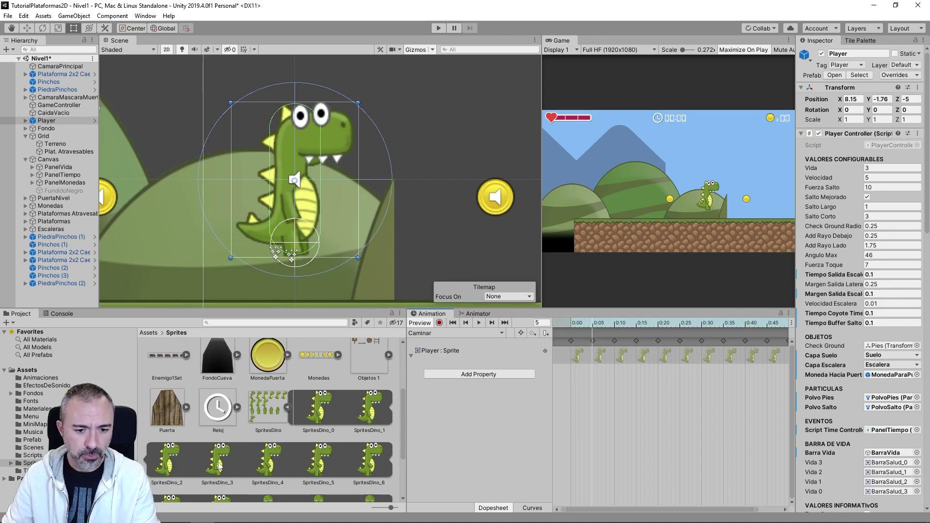
pyautogui.click(492, 323)
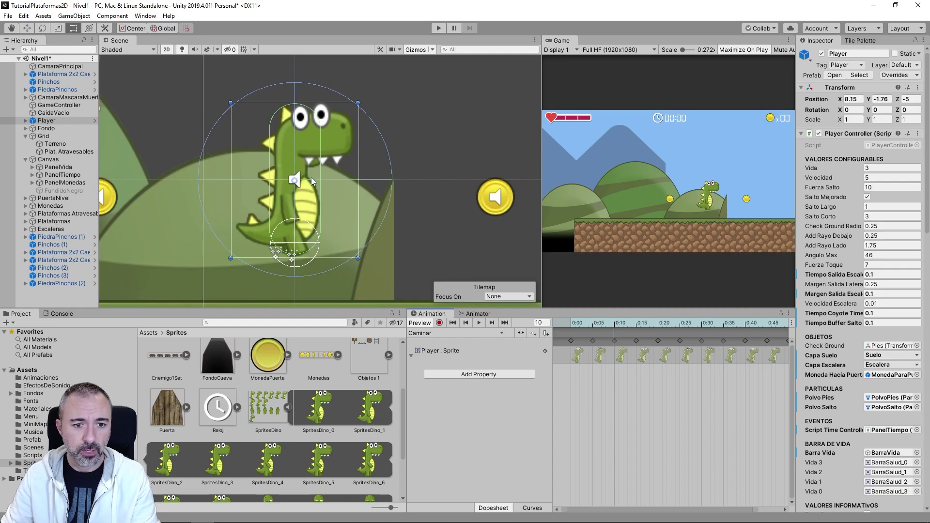
pyautogui.click(492, 323)
pyautogui.click(492, 323)
pyautogui.click(491, 324)
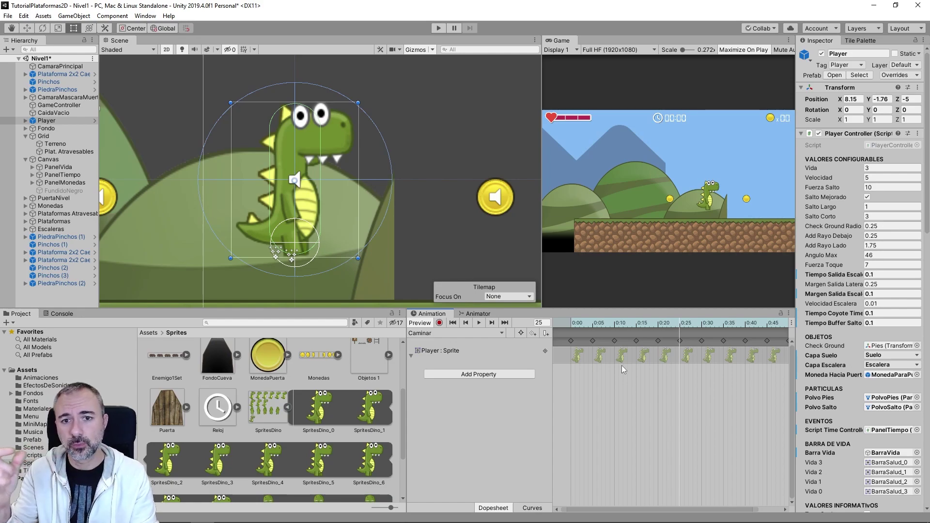
pyautogui.click(463, 334)
pyautogui.click(459, 366)
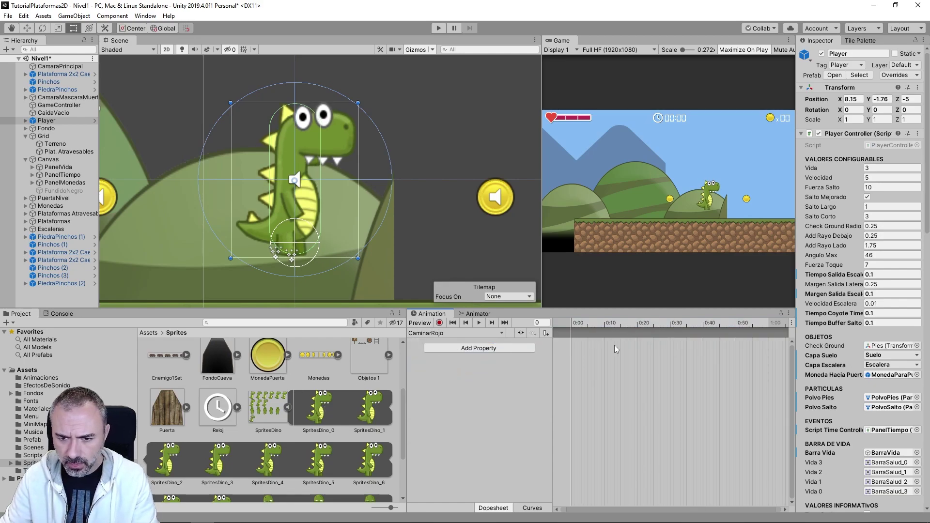
# Drop dinosaur sprites onto the CaminarRojo timeline, then undo the wrongly added green keys
pyautogui.scroll(2, 612, 356)
pyautogui.scroll(2, 612, 355)
pyautogui.scroll(1, 612, 355)
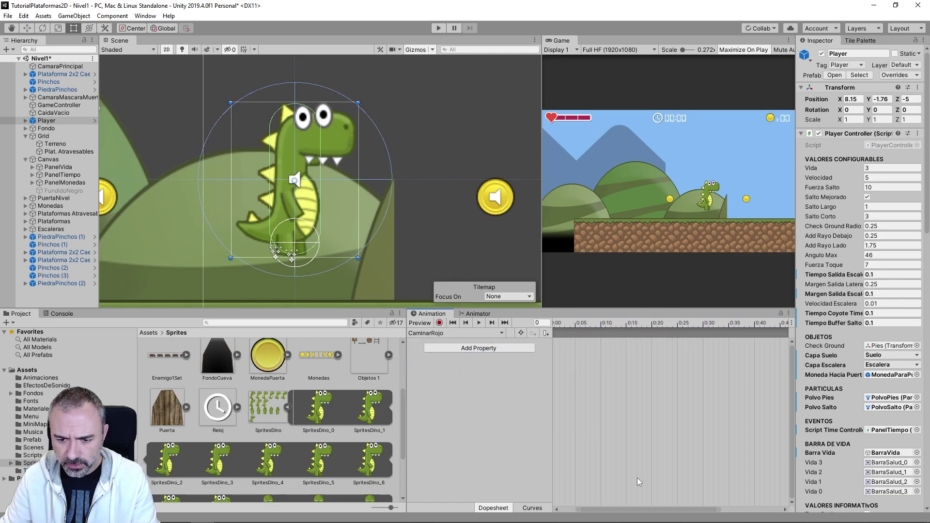
pyautogui.moveTo(632, 510); pyautogui.dragTo(597, 508)
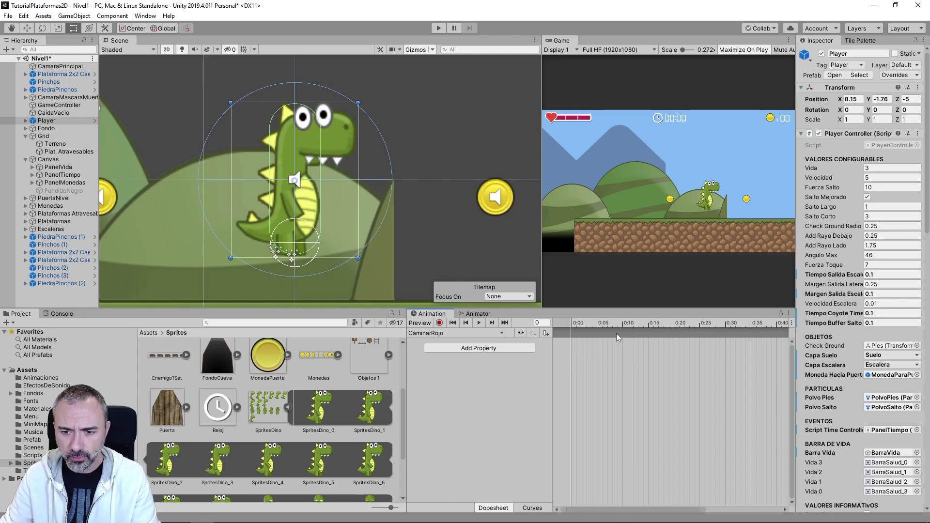
pyautogui.moveTo(269, 448)
pyautogui.mouseDown()
pyautogui.moveTo(585, 338)
pyautogui.moveTo(579, 346)
pyautogui.mouseUp()
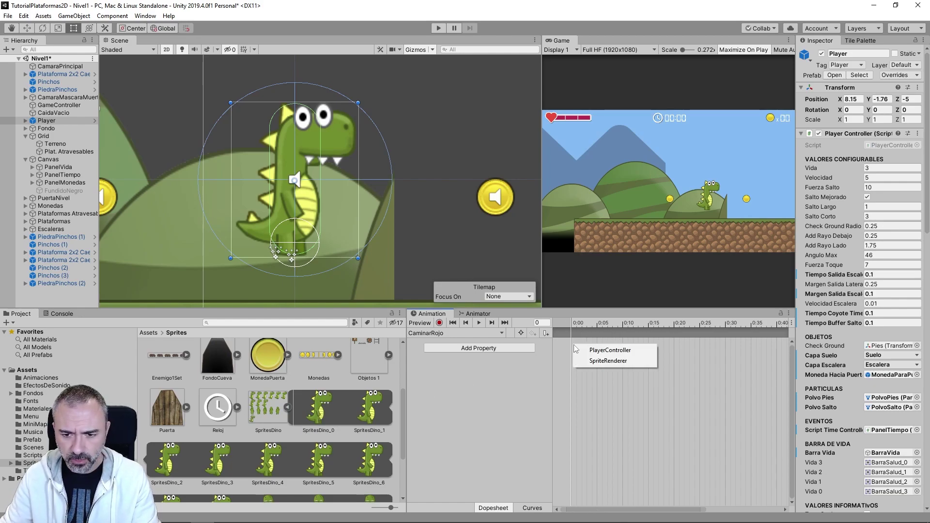
pyautogui.click(599, 361)
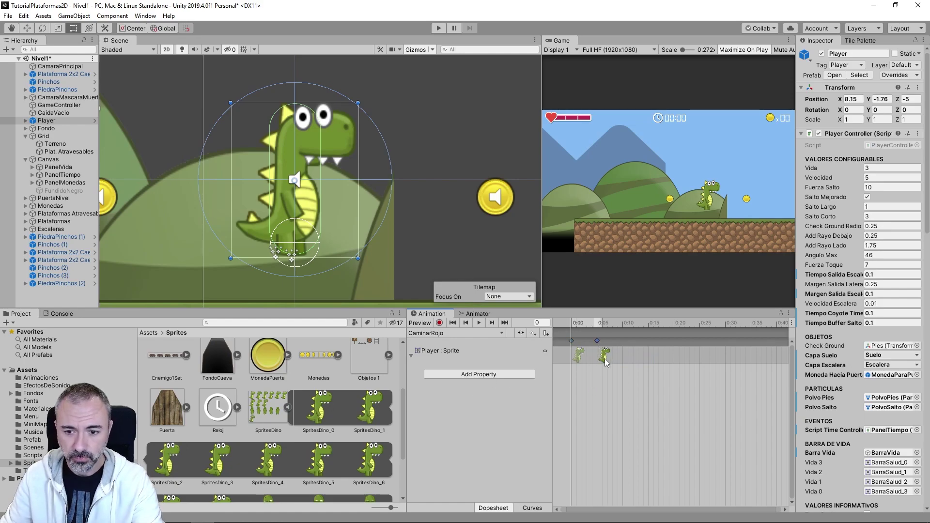
pyautogui.hotkey('ctrl', 'z')
pyautogui.hotkey('ctrl', 'z')
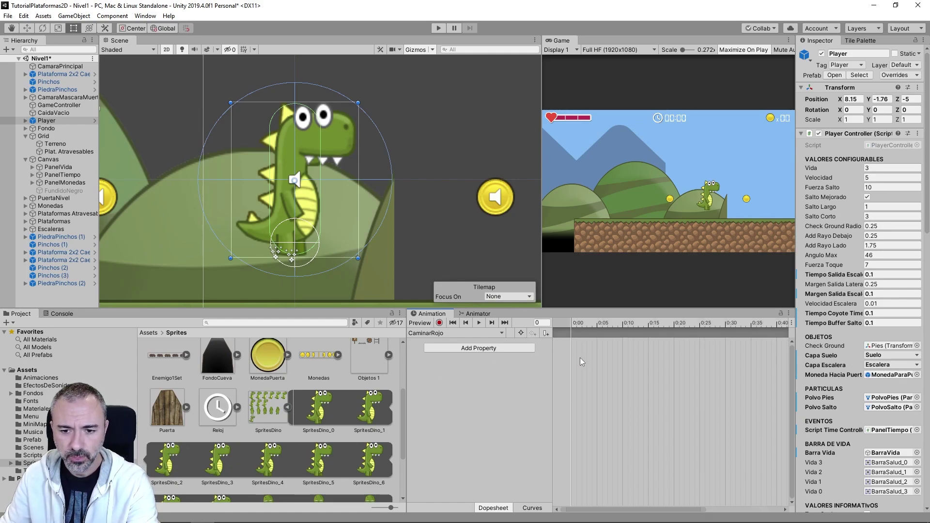
# Expand SpritesDinoRojo and add red dino keyframes at 0:00, 0:05, 0:10, 0:15 and 0:20
pyautogui.click(289, 408)
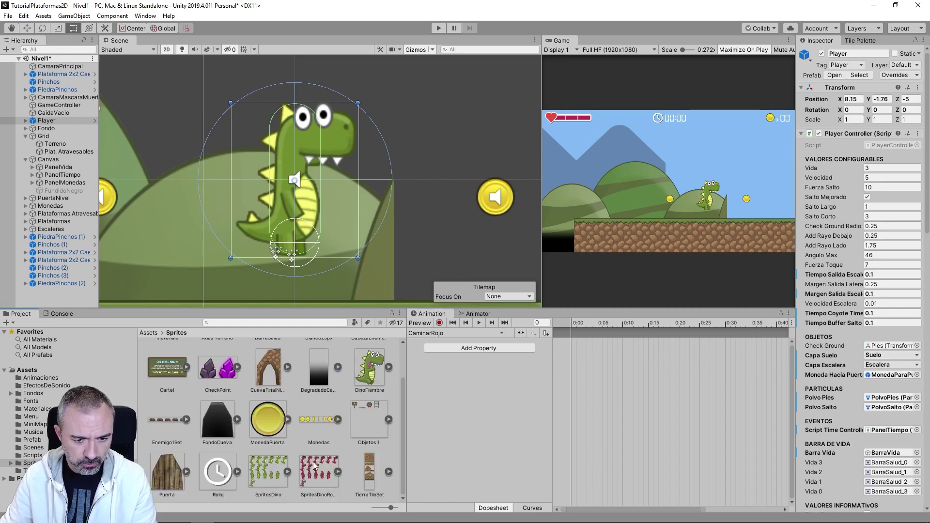
pyautogui.click(338, 472)
pyautogui.scroll(-2, 345, 457)
pyautogui.moveTo(372, 389); pyautogui.dragTo(602, 359)
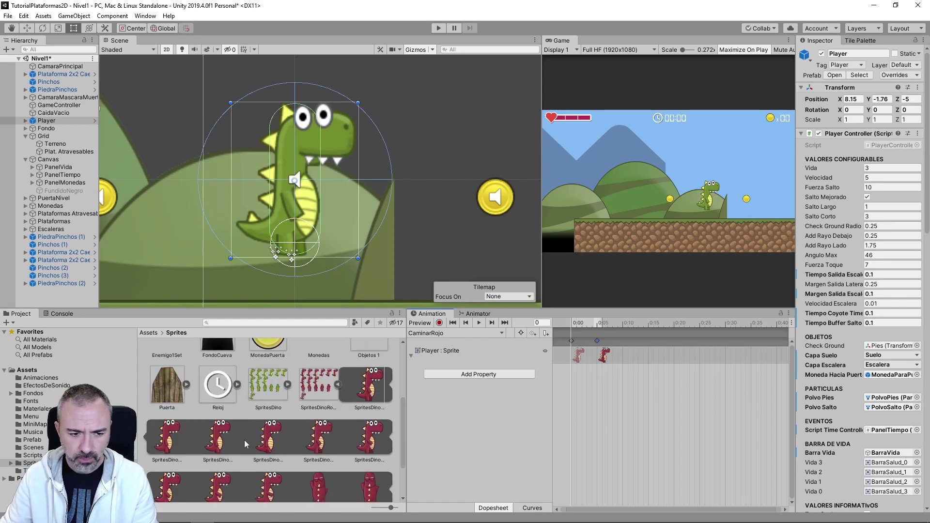
pyautogui.moveTo(224, 442); pyautogui.dragTo(627, 356)
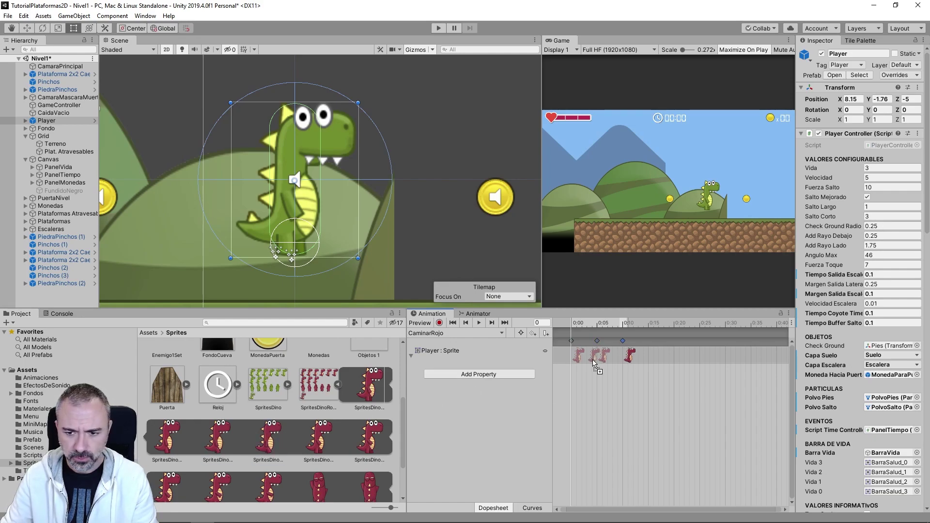
pyautogui.moveTo(272, 440); pyautogui.dragTo(655, 357)
pyautogui.moveTo(218, 438); pyautogui.dragTo(680, 357)
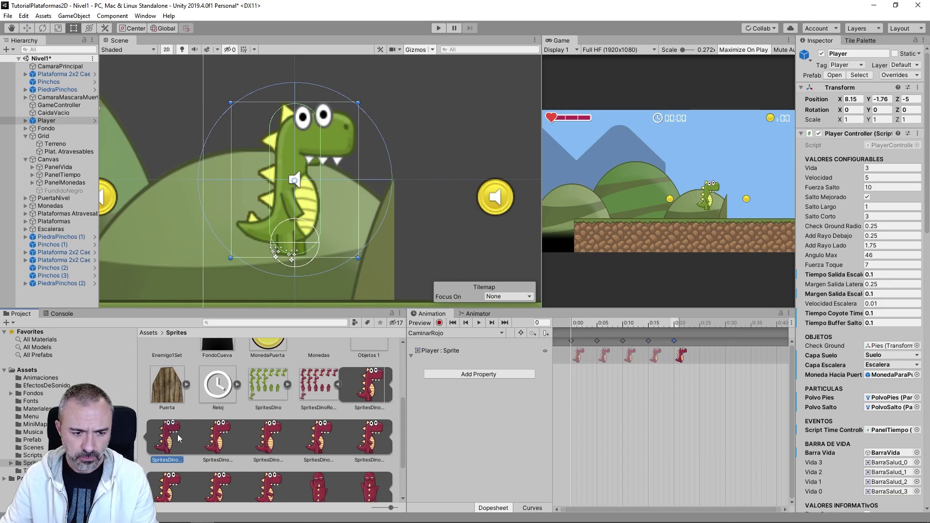
# Add the remaining red dino frames at 0:25, about 0:35, 0:45 and 0:50
pyautogui.moveTo(168, 439); pyautogui.dragTo(729, 361)
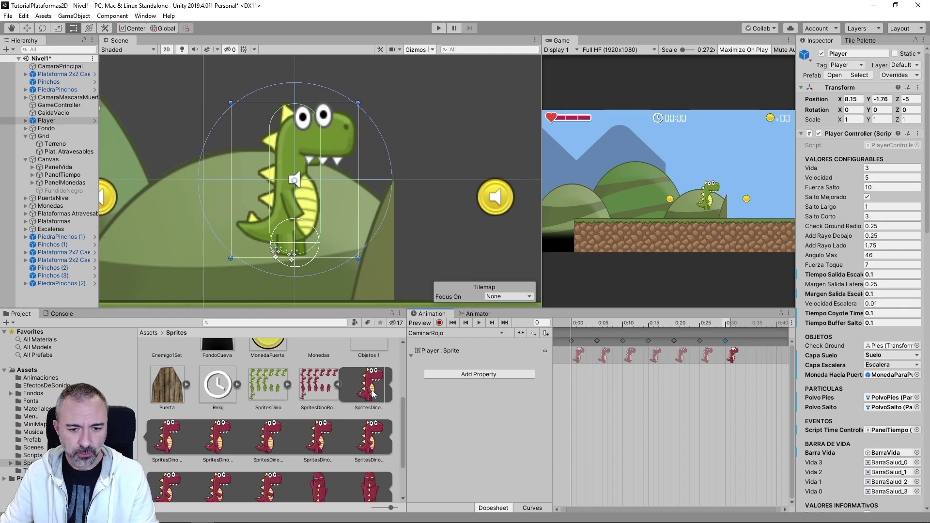
pyautogui.moveTo(373, 392)
pyautogui.mouseDown()
pyautogui.moveTo(756, 364)
pyautogui.moveTo(722, 361)
pyautogui.mouseUp()
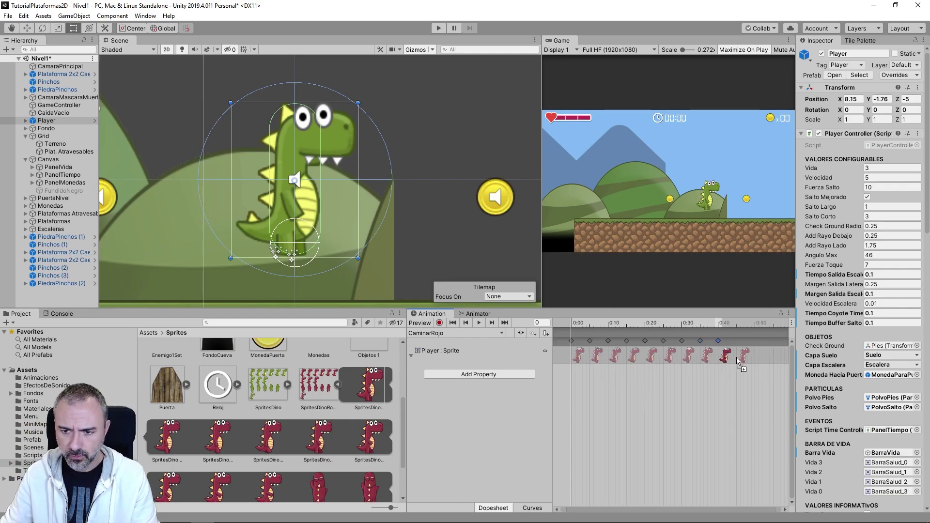
pyautogui.moveTo(325, 436); pyautogui.dragTo(743, 361)
pyautogui.moveTo(336, 436); pyautogui.dragTo(758, 359)
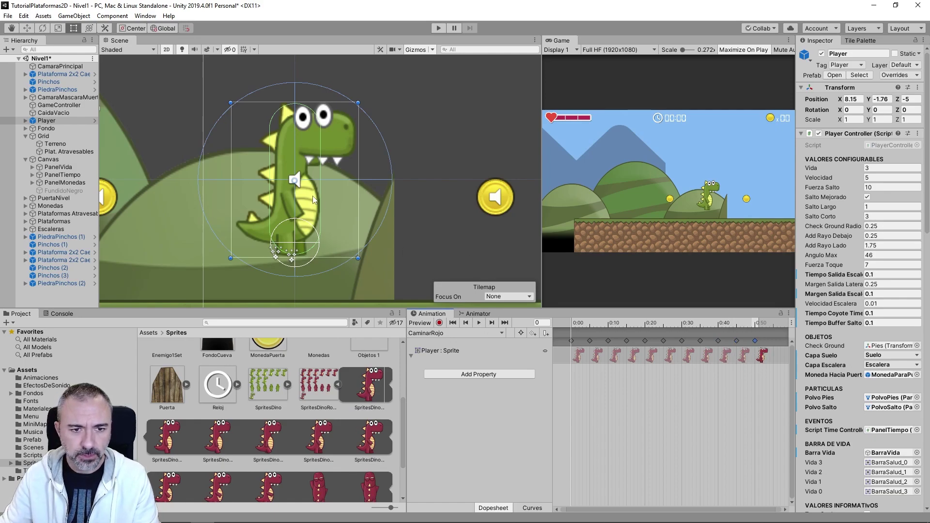
# Compare the green Caminar and red CaminarRojo walk previews, then select the Caida clip
pyautogui.click(475, 333)
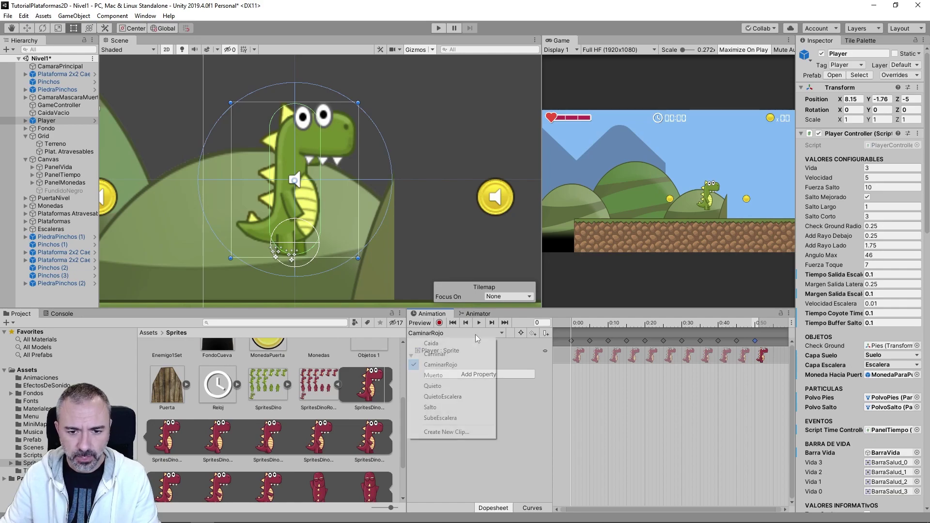
pyautogui.click(436, 347)
pyautogui.click(473, 323)
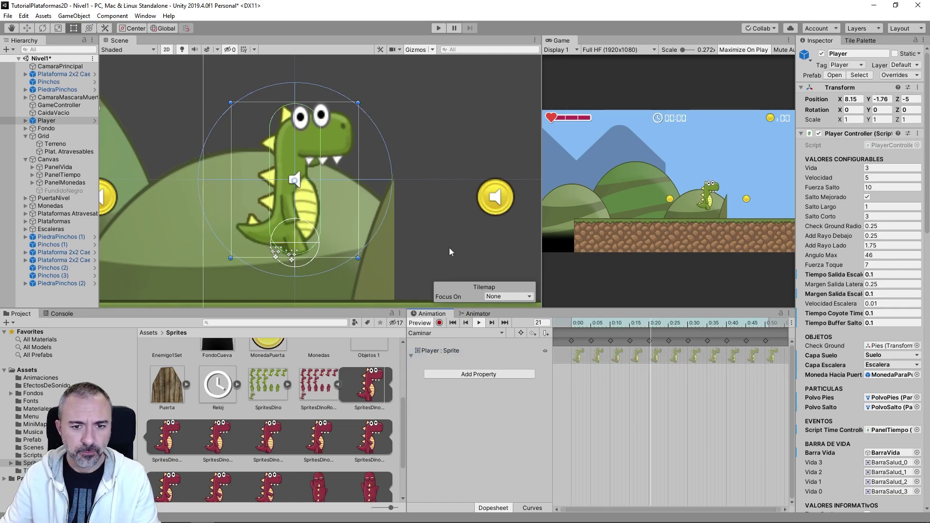
pyautogui.click(479, 322)
pyautogui.click(470, 334)
pyautogui.click(455, 364)
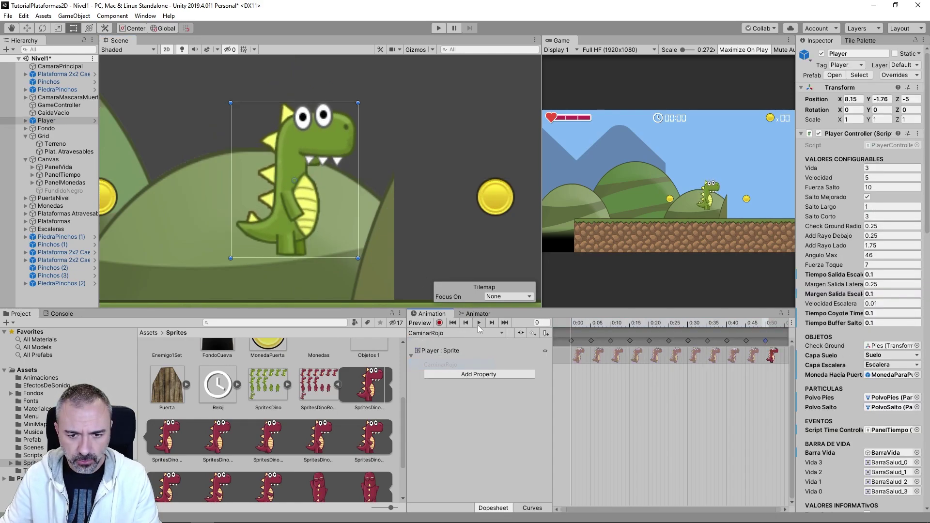
pyautogui.click(478, 323)
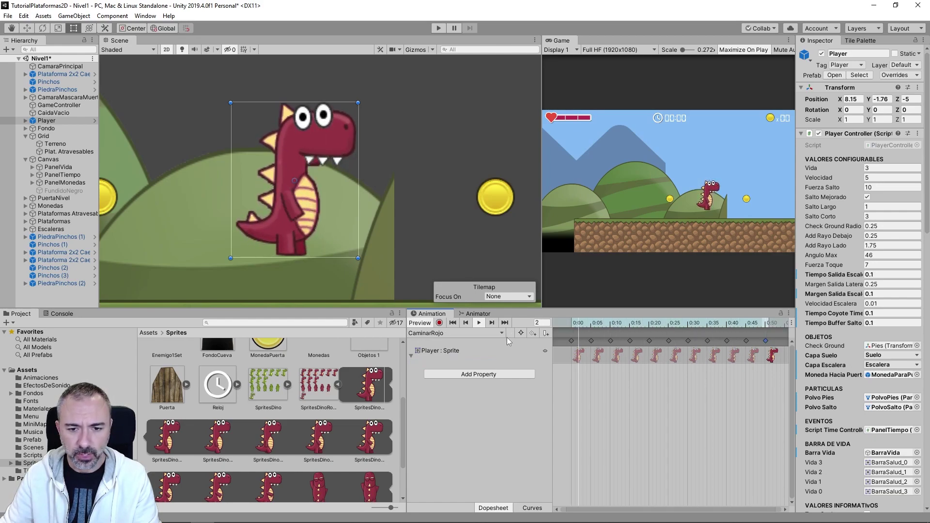
pyautogui.click(455, 335)
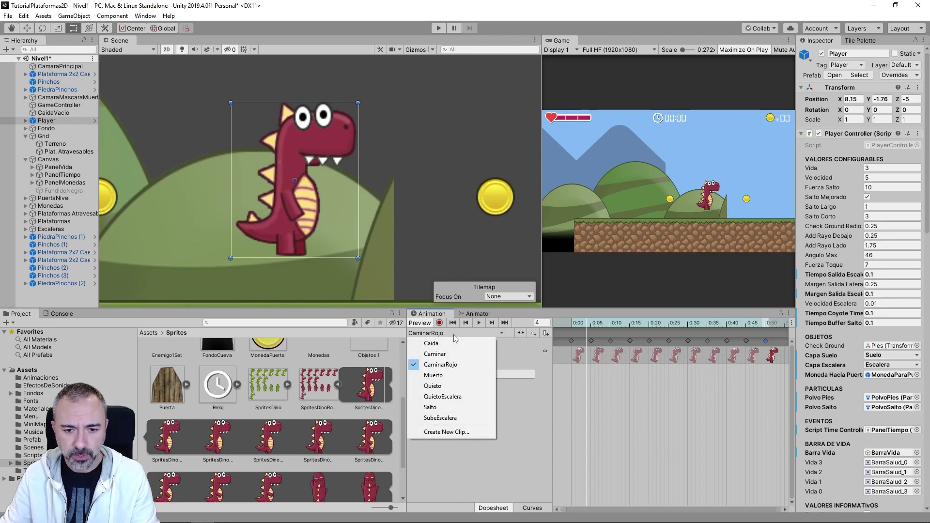
pyautogui.click(431, 343)
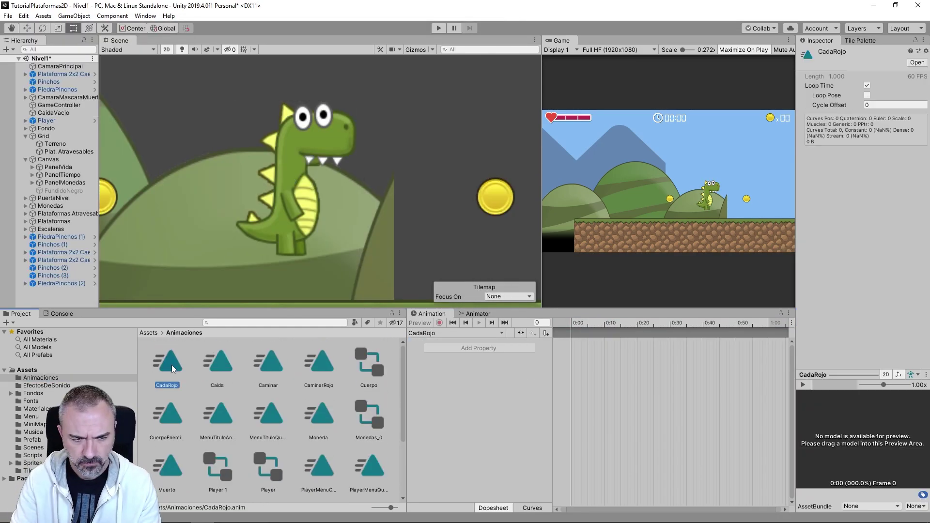
# Set up CaidaRojo, add three red frames to SaltoRojo, and preview the green Salto clip
pyautogui.moveTo(201, 464); pyautogui.dragTo(573, 345)
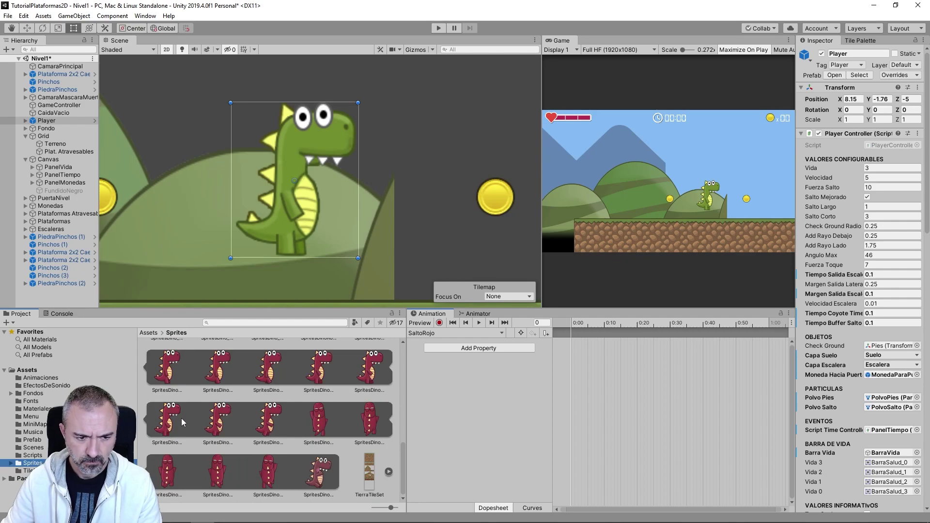
pyautogui.moveTo(181, 417); pyautogui.dragTo(652, 361)
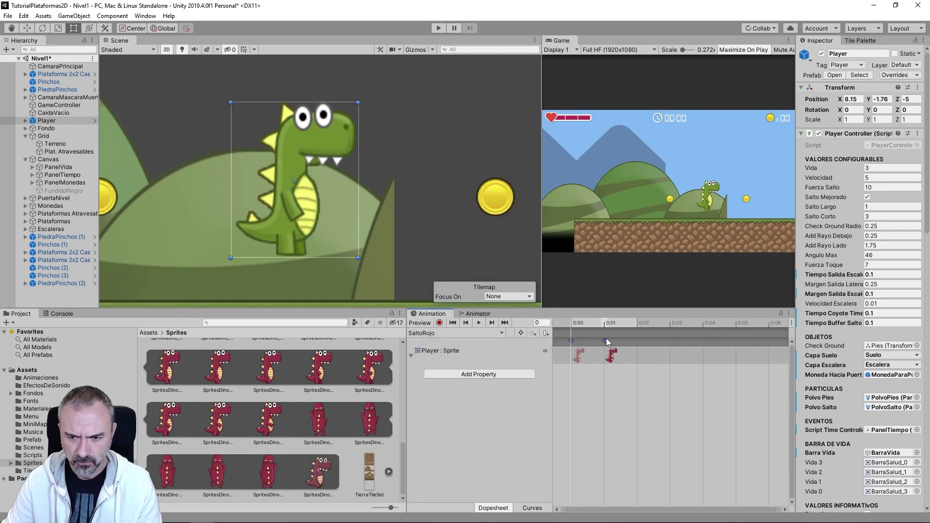
pyautogui.click(455, 333)
pyautogui.click(436, 468)
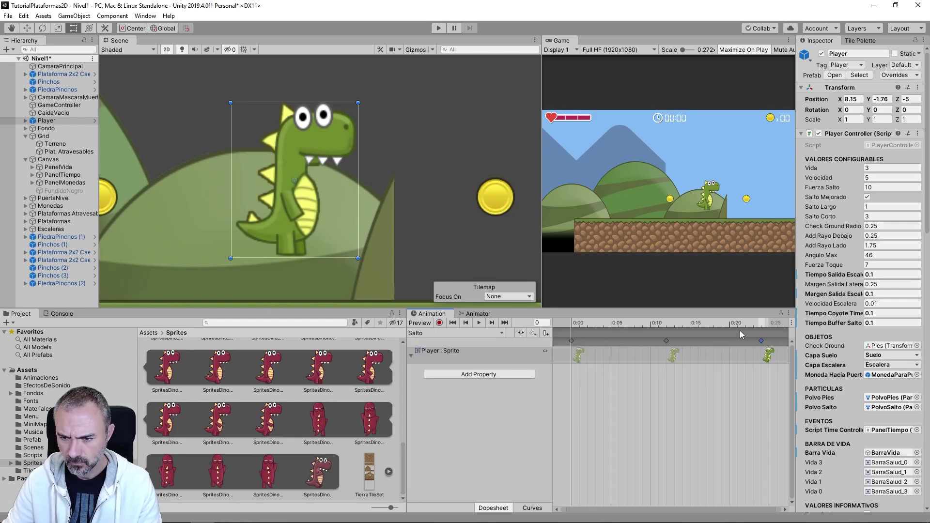
pyautogui.click(480, 322)
# Open the empty SubeEscaleraRojo clip for editing
pyautogui.click(455, 333)
pyautogui.click(438, 398)
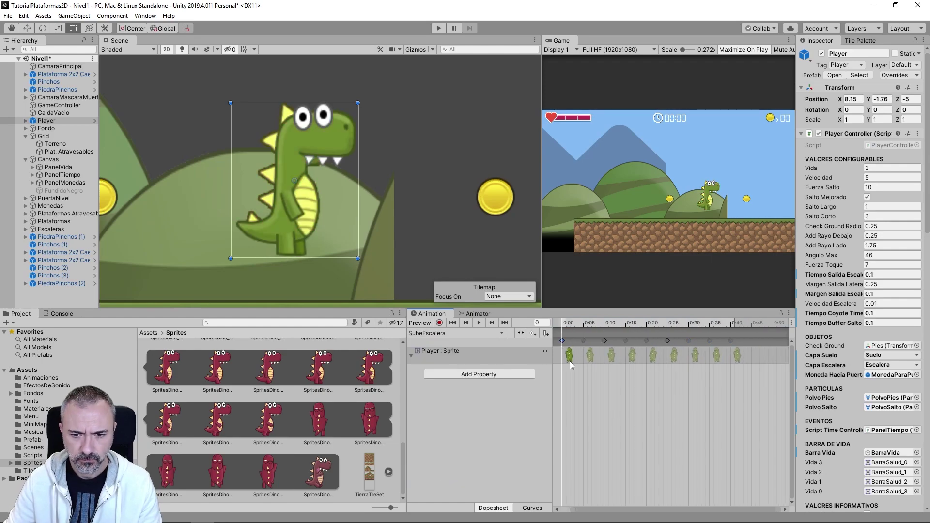
pyautogui.click(455, 333)
pyautogui.click(438, 406)
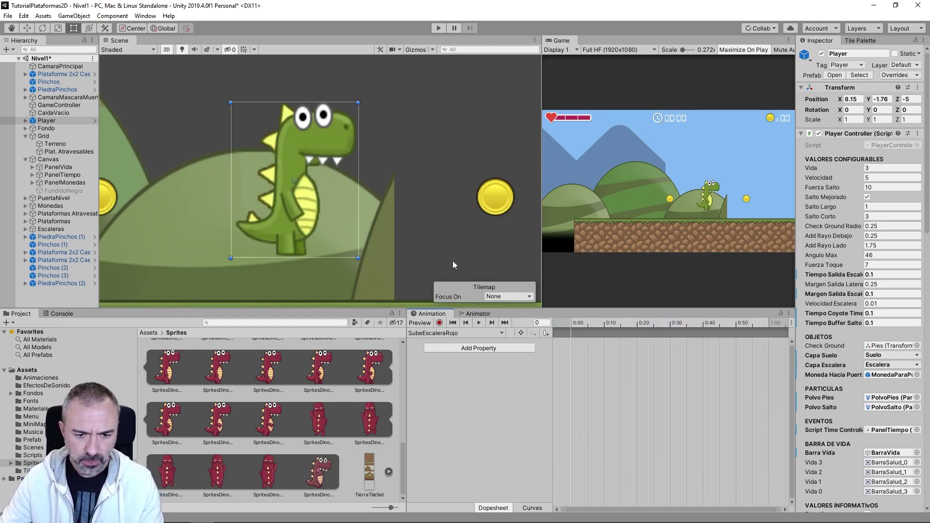
pyautogui.scroll(2, 603, 368)
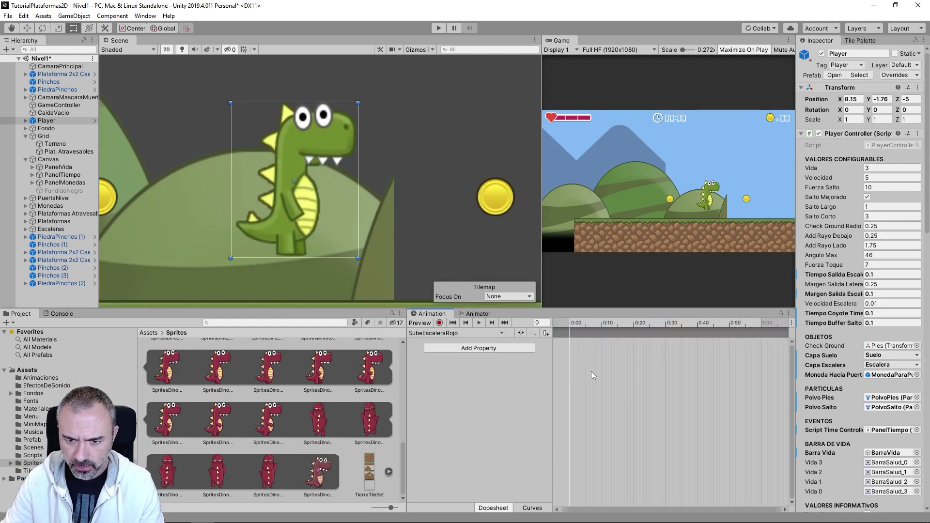
pyautogui.scroll(2, 592, 371)
pyautogui.moveTo(606, 507); pyautogui.dragTo(601, 432)
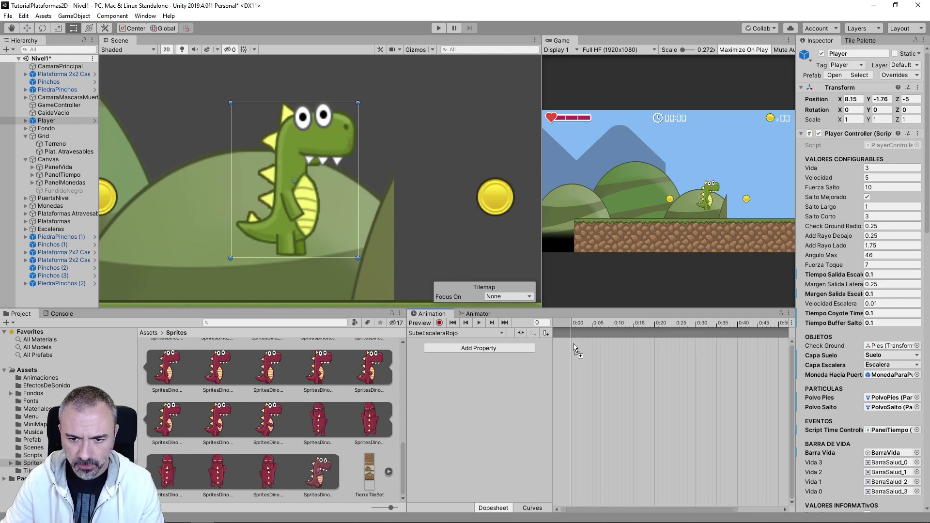
# Add red climbing frames from 0:00 through 0:40 to SubeEscaleraRojo and play it
pyautogui.moveTo(328, 422); pyautogui.dragTo(579, 353)
pyautogui.moveTo(292, 463); pyautogui.dragTo(659, 364)
pyautogui.moveTo(611, 391); pyautogui.dragTo(721, 358)
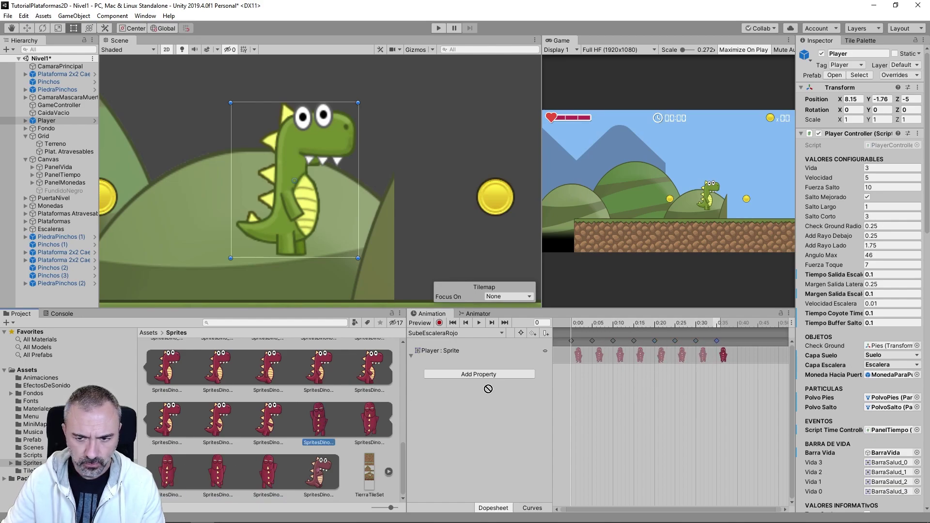
pyautogui.moveTo(318, 419); pyautogui.dragTo(742, 359)
pyautogui.click(479, 322)
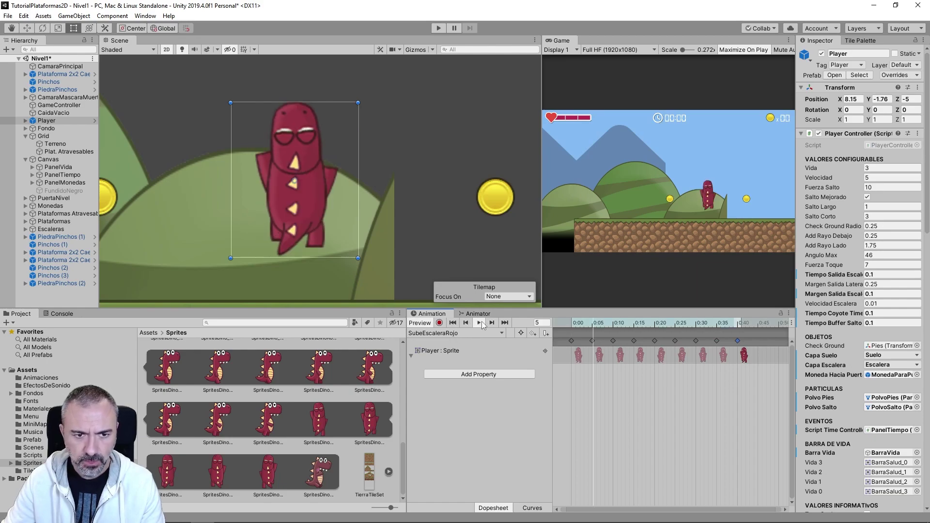
# Preview the green SubeEscalera clip for comparison, then return to SubeEscaleraRojo
pyautogui.click(465, 333)
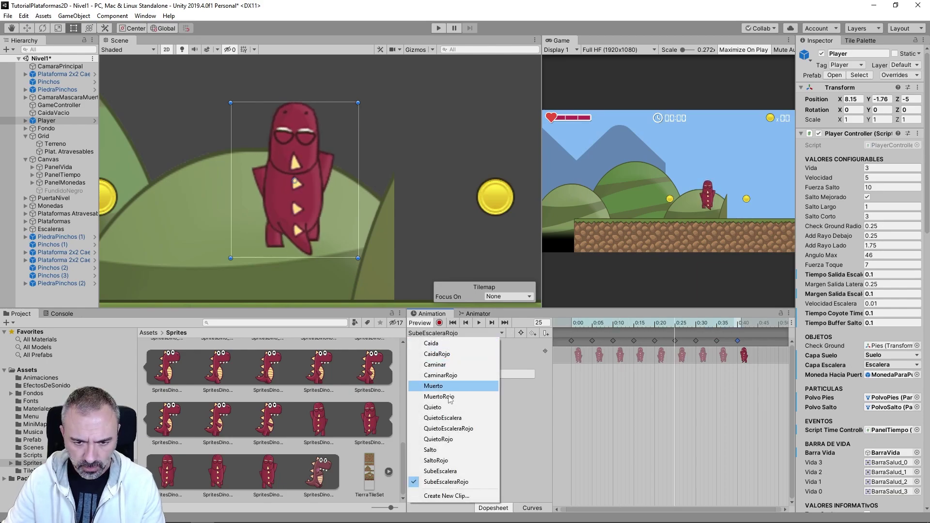
pyautogui.click(440, 471)
pyautogui.click(480, 322)
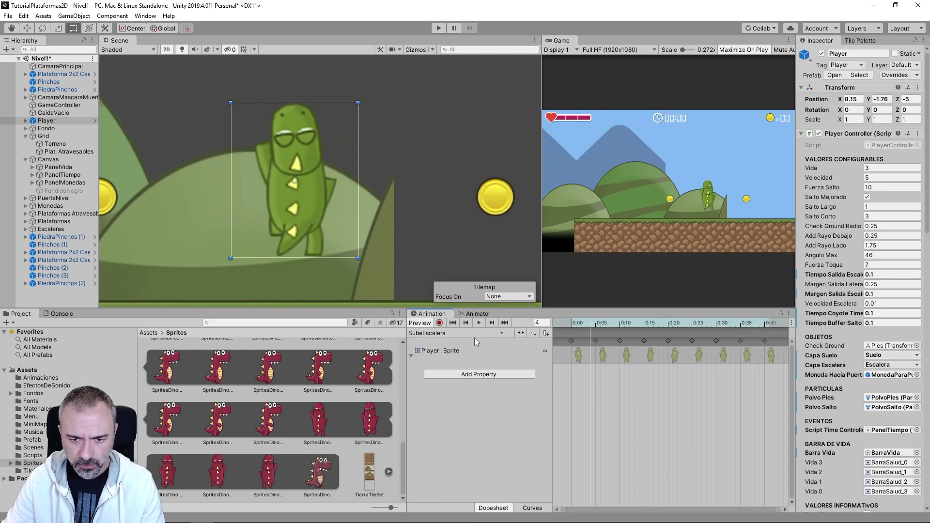
pyautogui.click(474, 334)
pyautogui.click(446, 479)
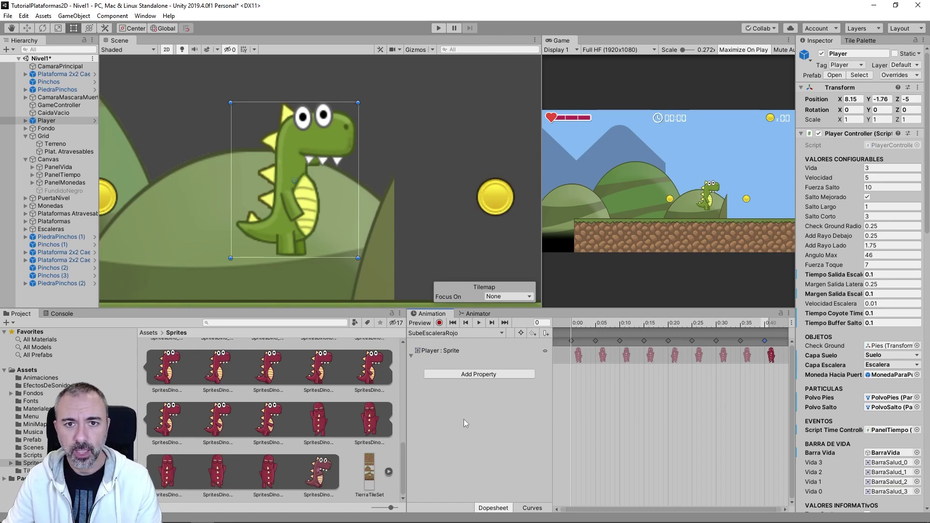
# Create the Animator Override Controller DinoRojo in Animaciones with Player as its Controller
pyautogui.click(55, 380)
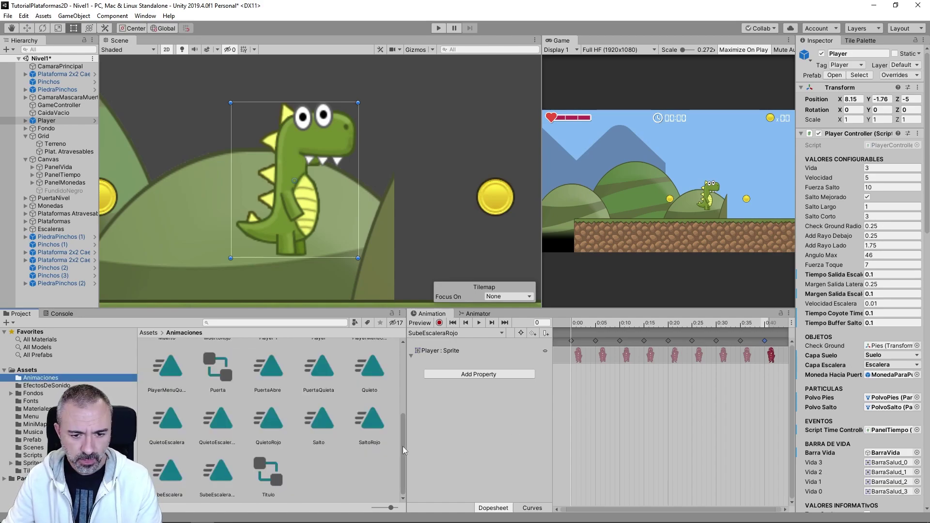
pyautogui.rightClick(334, 465)
pyautogui.moveTo(436, 225)
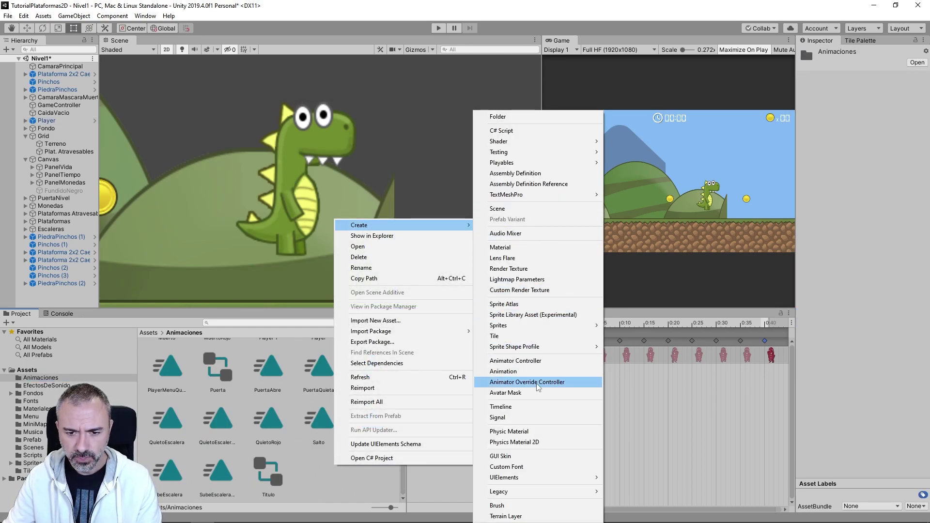
pyautogui.click(565, 382)
pyautogui.write('Din')
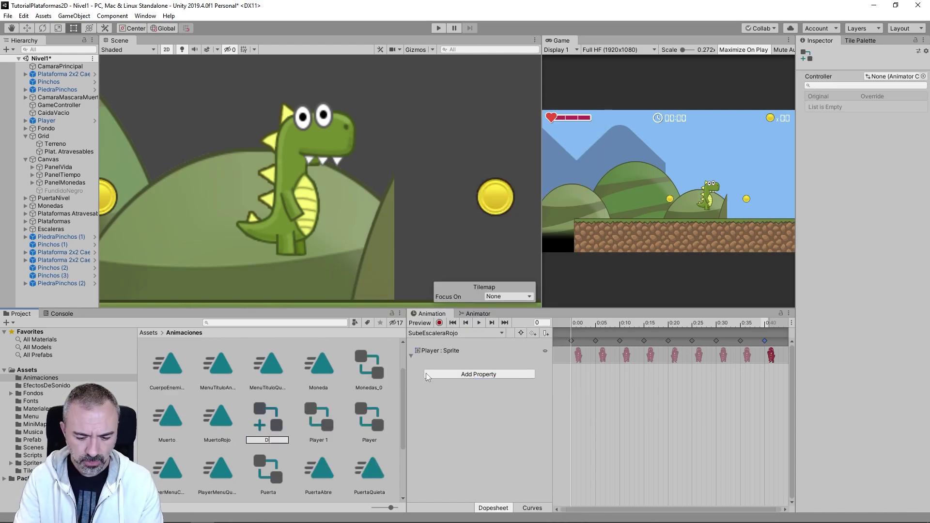
pyautogui.write('oRojo')
pyautogui.press('Return')
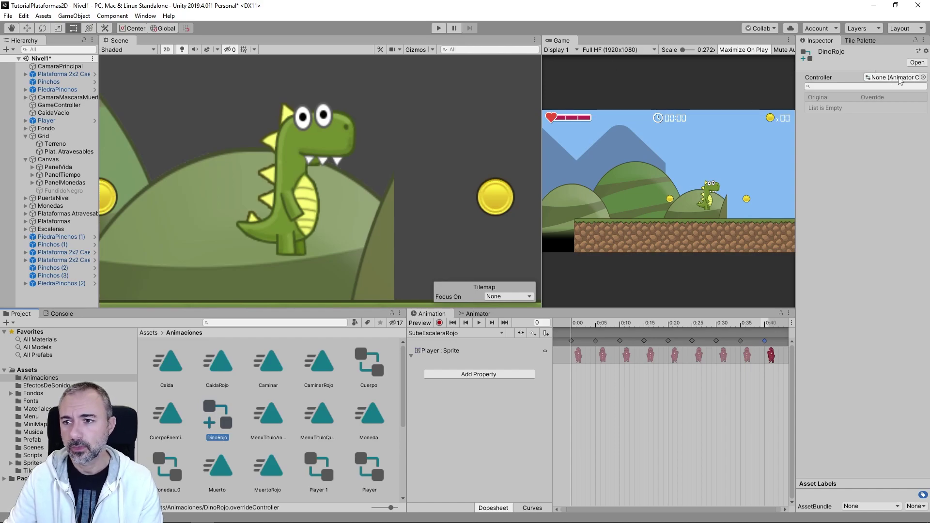
pyautogui.click(923, 77)
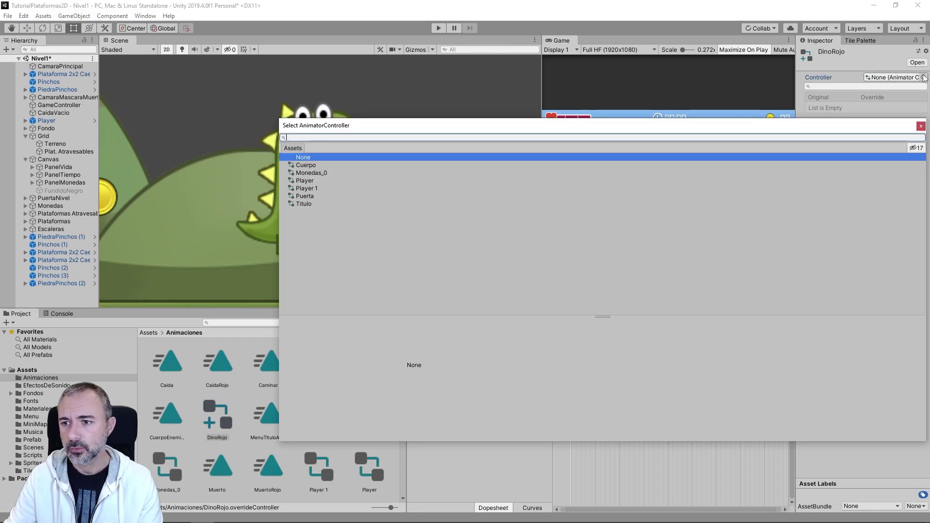
pyautogui.doubleClick(308, 181)
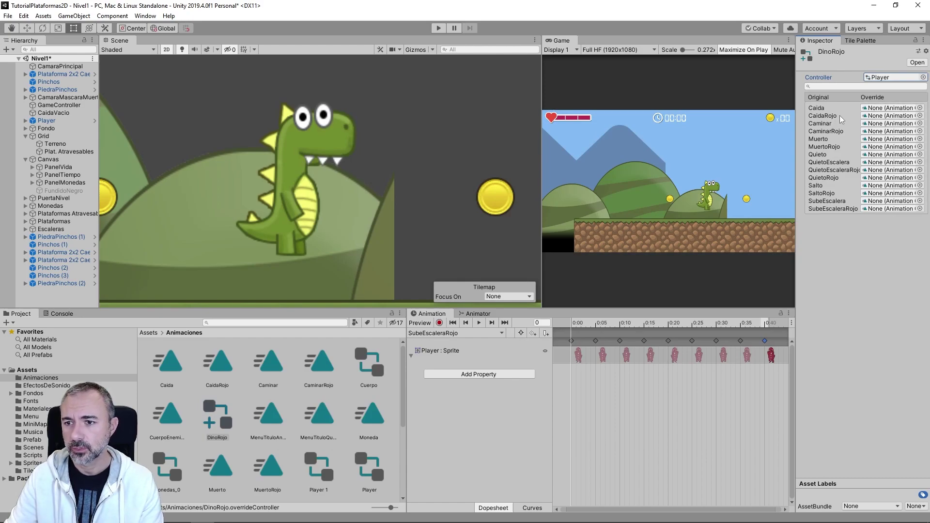
# Override Caida with CaidaRojo, Caminar with its red clip, and SubeEscalera with SubeEscaleraRojo
pyautogui.click(920, 107)
pyautogui.doubleClick(310, 173)
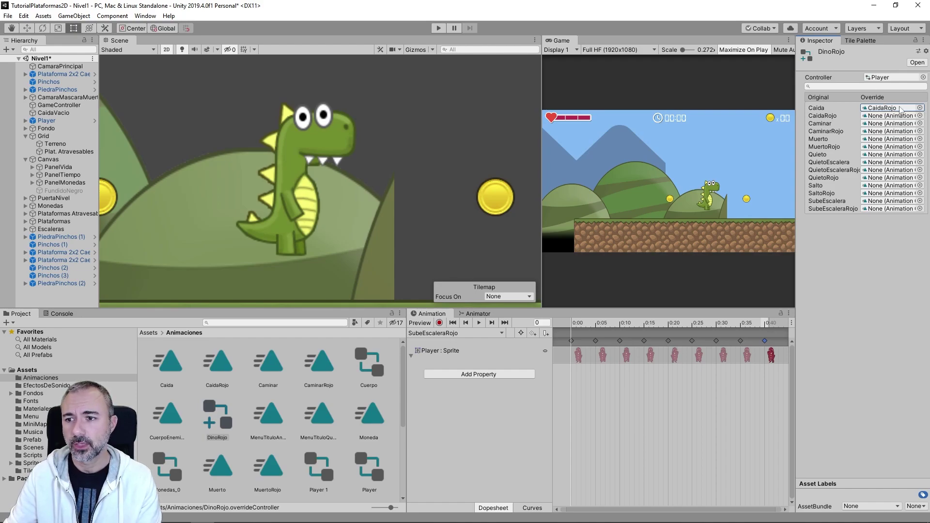
pyautogui.click(875, 125)
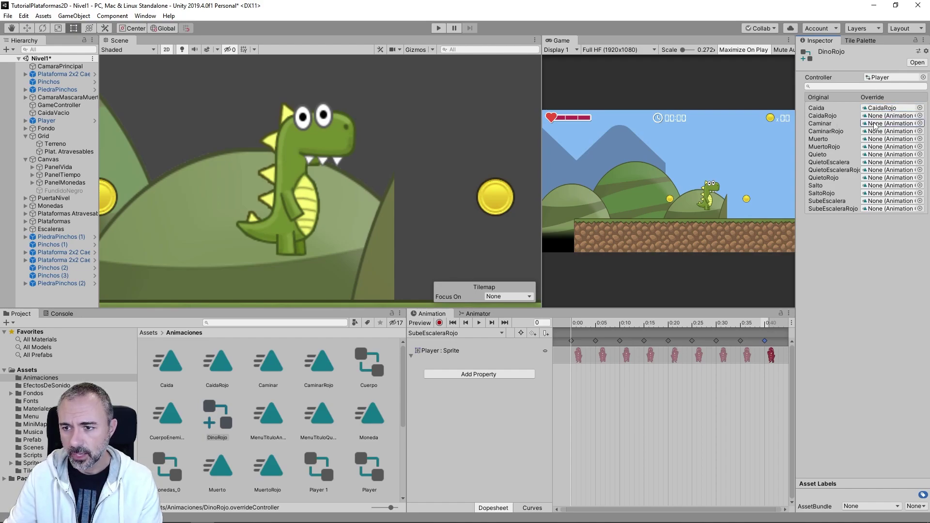
pyautogui.click(920, 123)
pyautogui.doubleClick(312, 173)
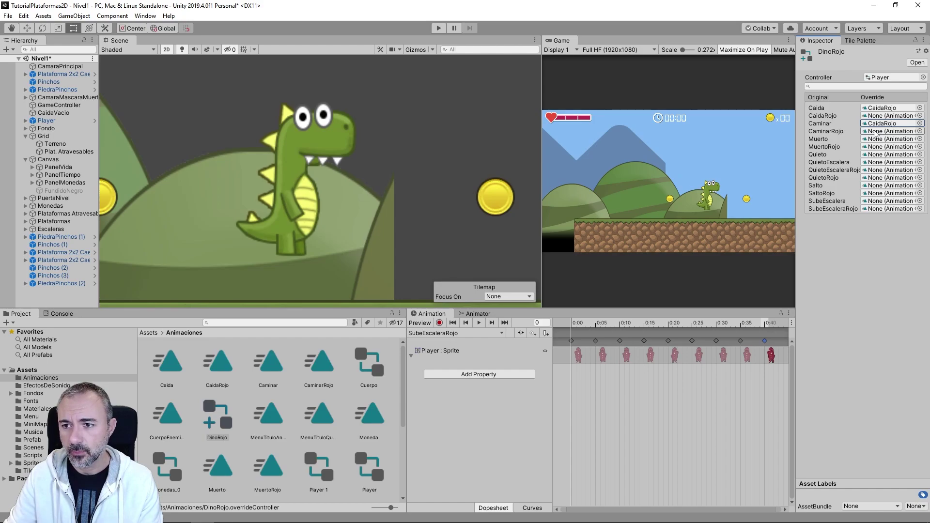
pyautogui.click(920, 139)
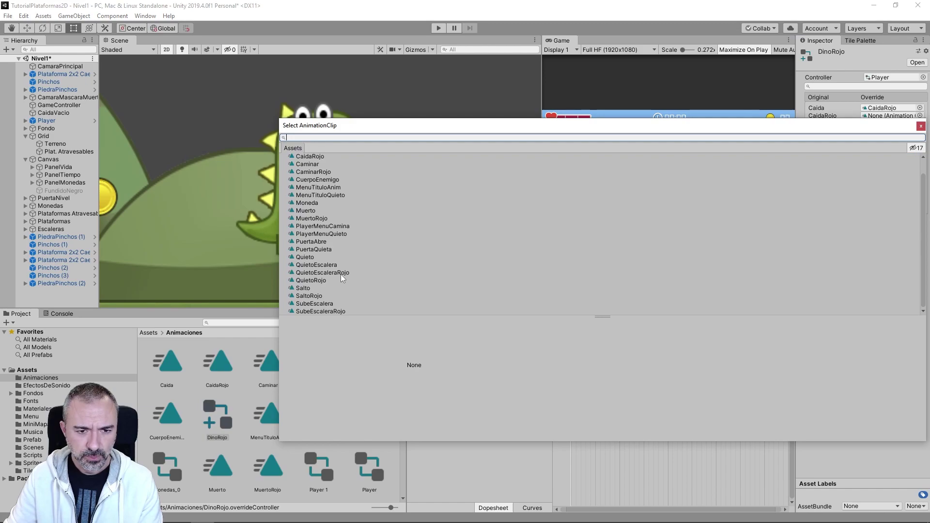
pyautogui.doubleClick(309, 313)
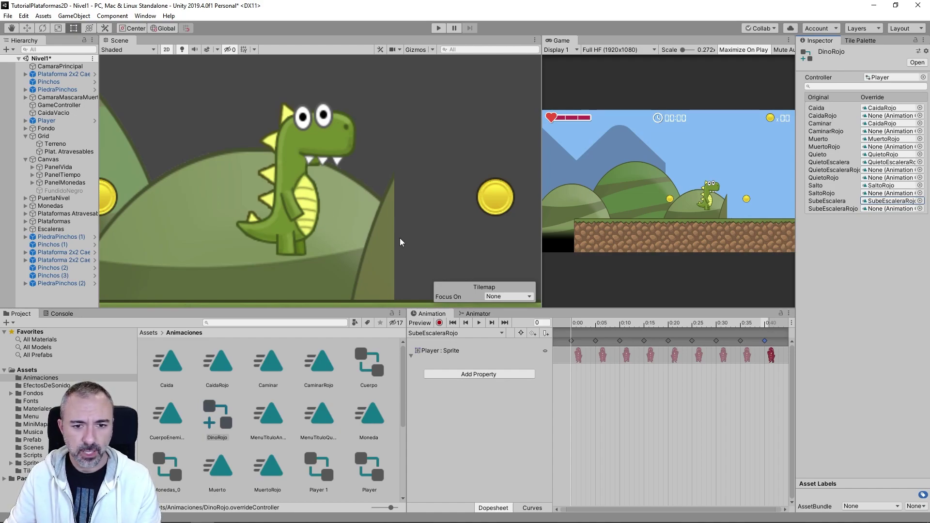
pyautogui.scroll(-2, 310, 233)
pyautogui.scroll(-2, 306, 239)
pyautogui.scroll(-2, 340, 232)
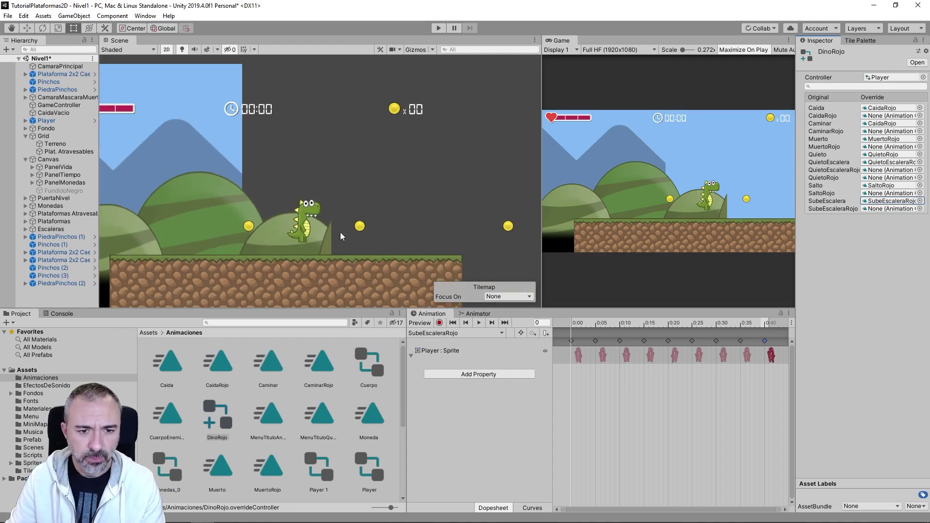
pyautogui.scroll(1, 302, 223)
pyautogui.scroll(2, 302, 223)
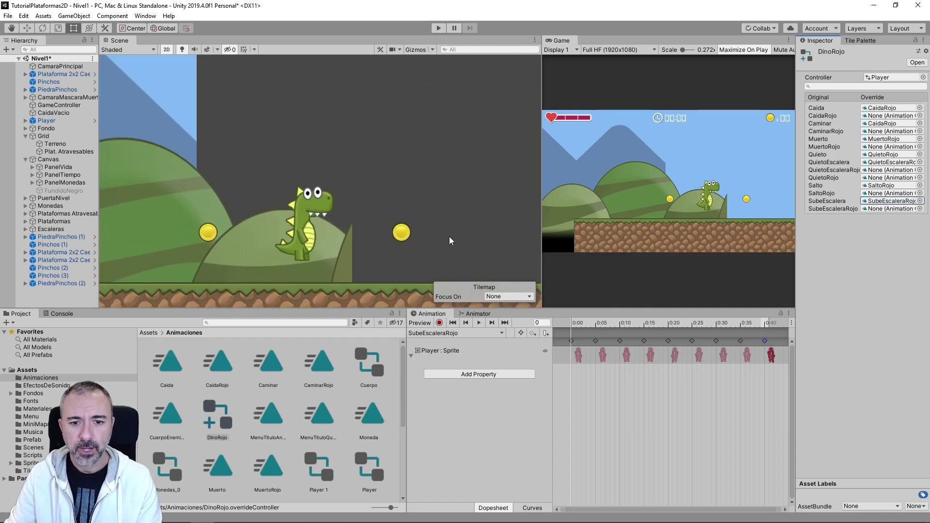
pyautogui.scroll(-1, 450, 236)
pyautogui.scroll(-1, 441, 252)
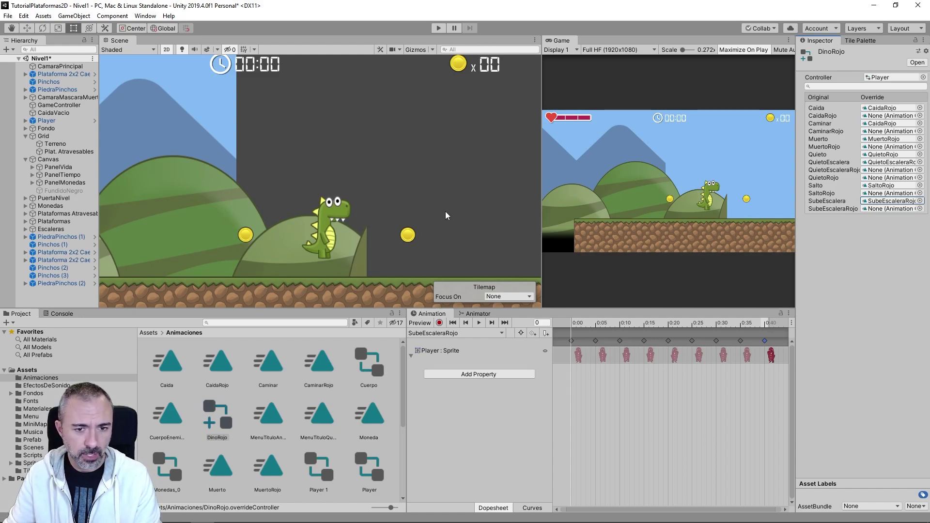
pyautogui.scroll(-2, 451, 216)
# Create a new 2D Sprite in the Hierarchy using the Blanco25px image
pyautogui.click(26, 136)
pyautogui.rightClick(50, 287)
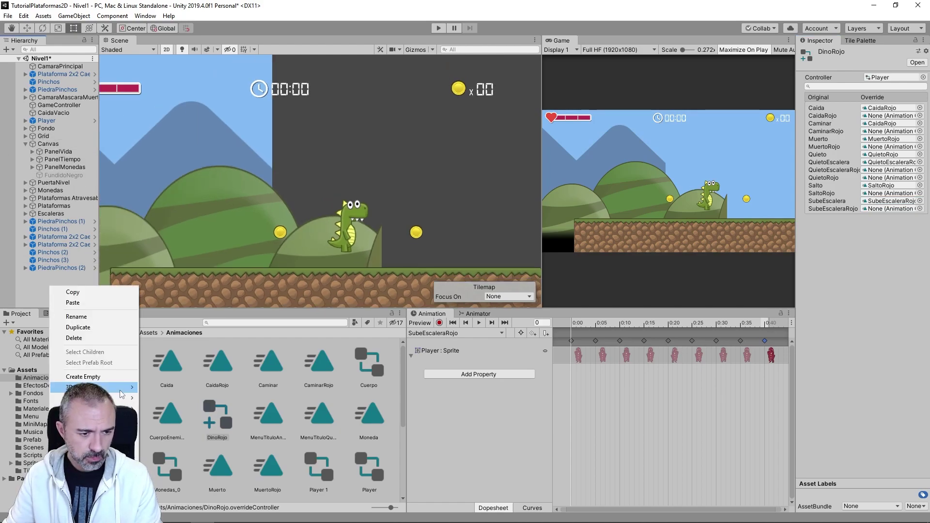
pyautogui.moveTo(117, 398)
pyautogui.click(175, 398)
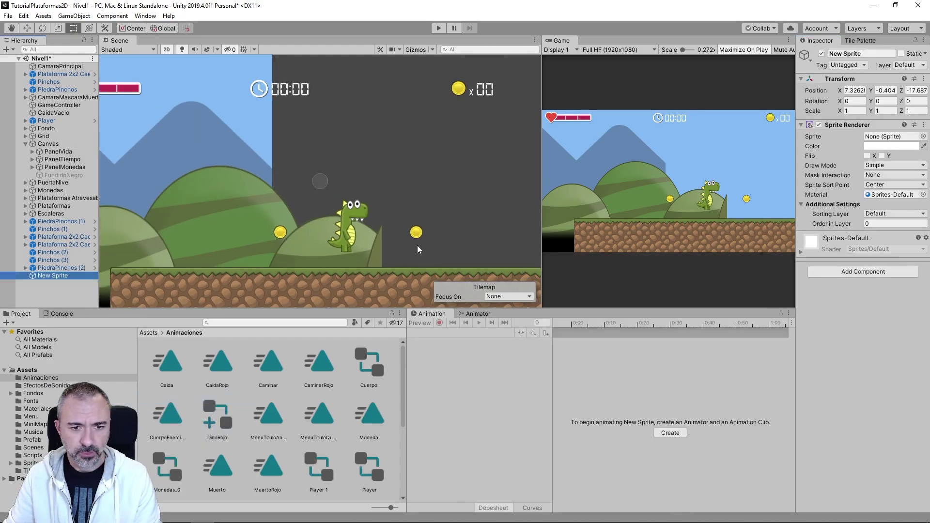
pyautogui.click(924, 137)
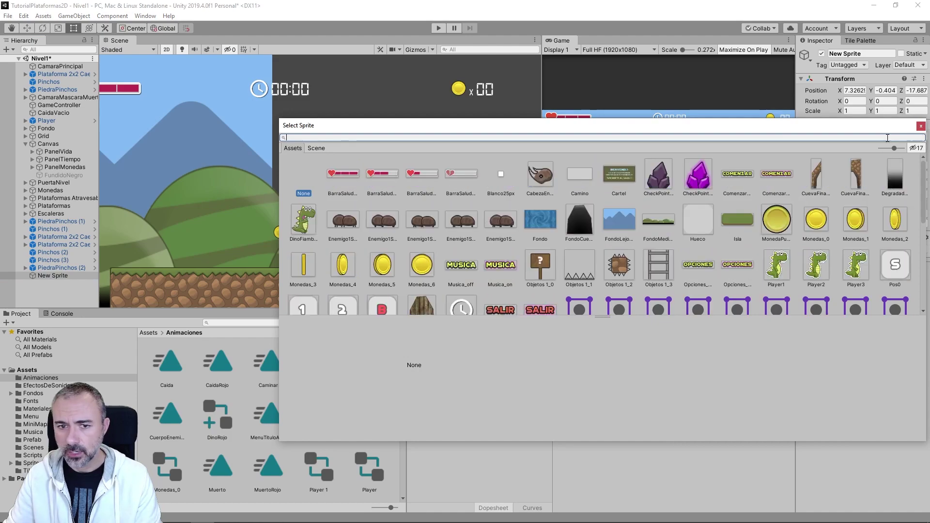
pyautogui.doubleClick(504, 182)
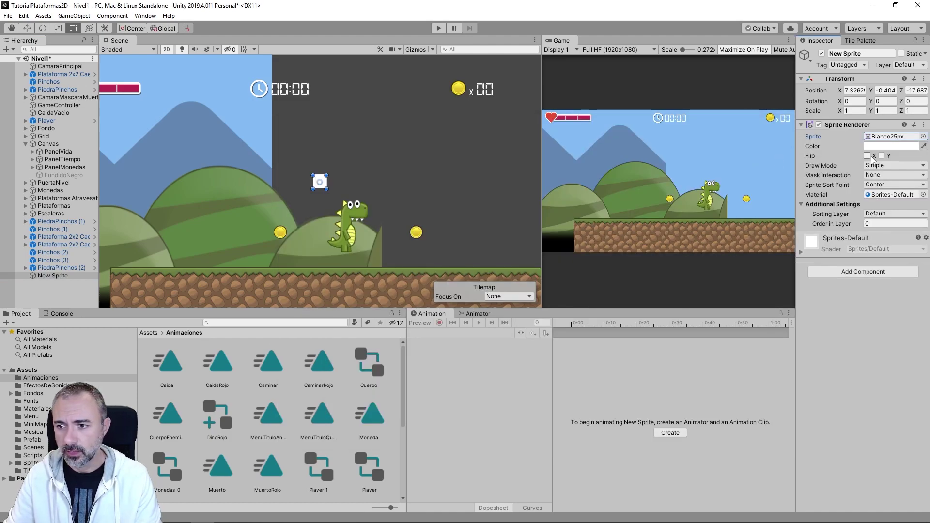
# Make the square red, move it right of the dinosaur, and open its Tag list
pyautogui.click(892, 145)
pyautogui.click(823, 367)
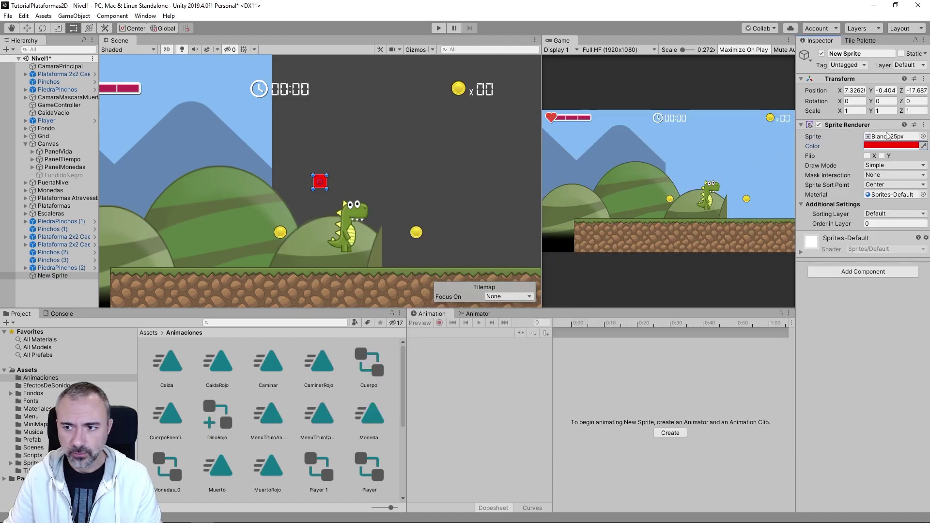
pyautogui.press('w')
pyautogui.moveTo(320, 182); pyautogui.dragTo(482, 244)
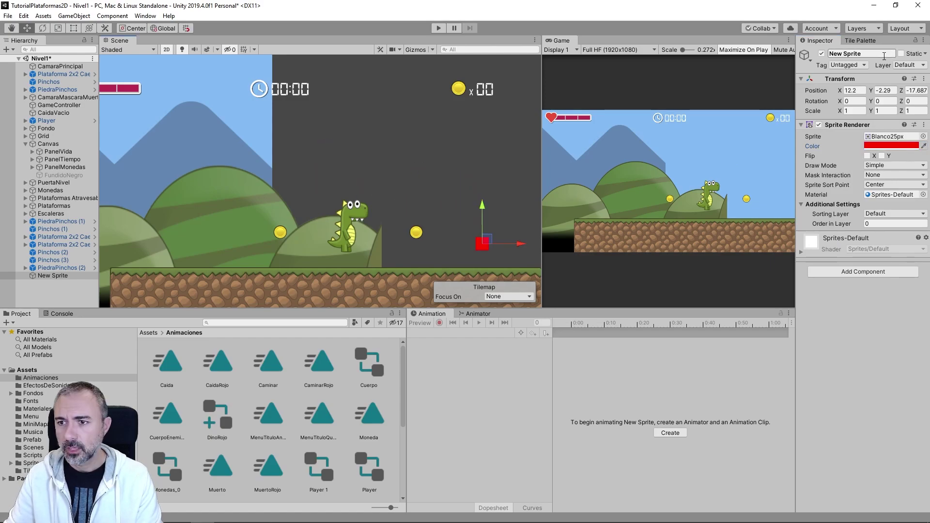
pyautogui.click(865, 65)
# Add the tags SkinRojo and SkinNormal in Tags & Layers
pyautogui.click(871, 315)
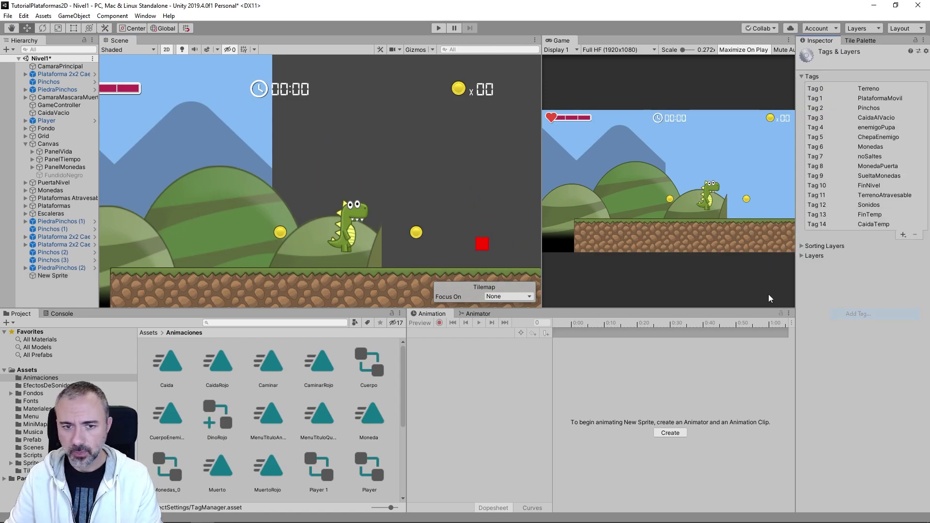
pyautogui.click(904, 234)
pyautogui.write('SkinRojo')
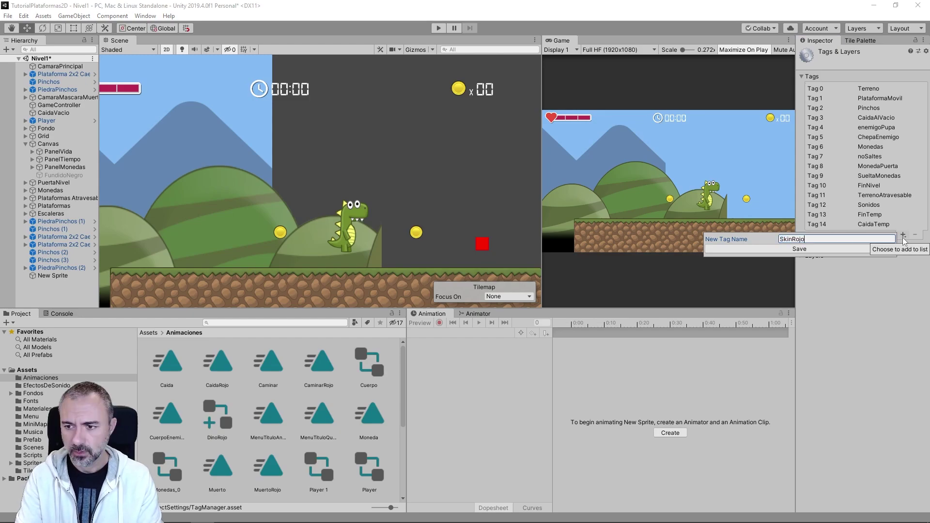
pyautogui.press('Return')
pyautogui.click(903, 244)
pyautogui.write('SkinNorma')
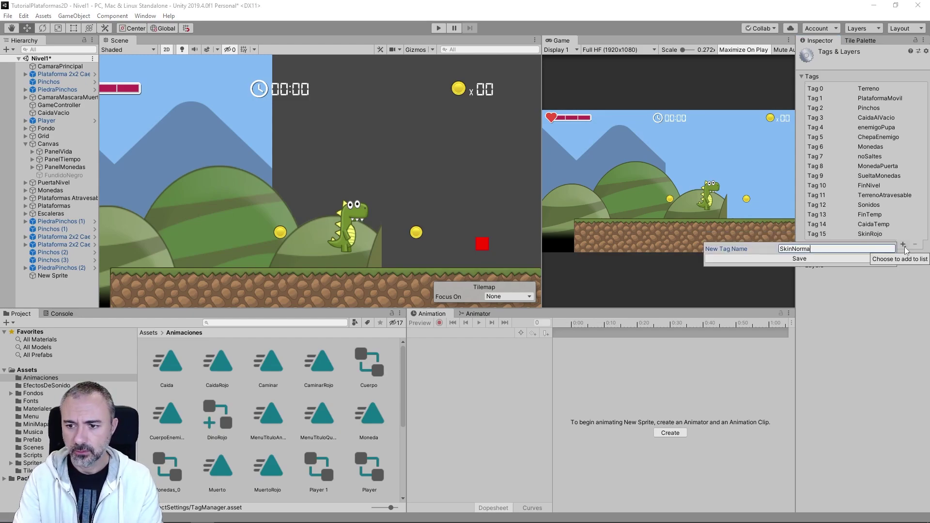
pyautogui.write('l')
pyautogui.press('Return')
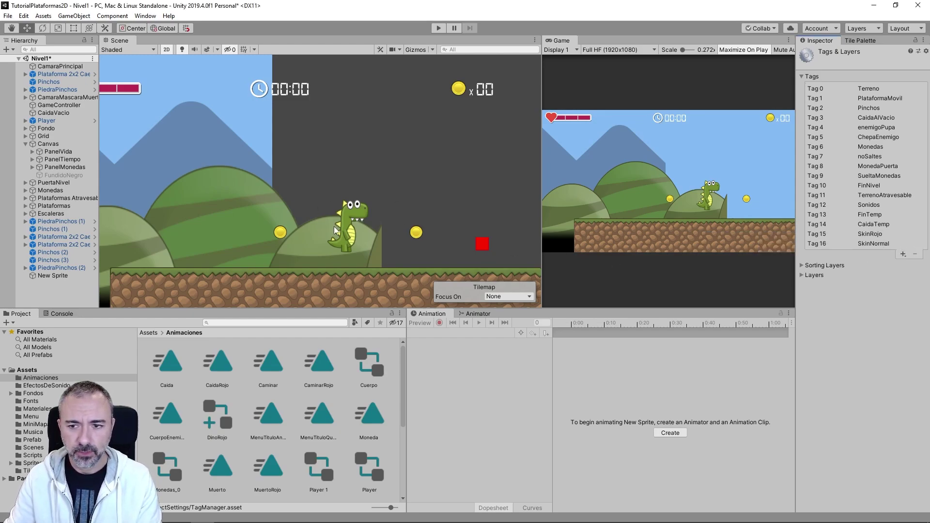
# Rename New Sprite to SkinRojo and give it the SkinRojo tag
pyautogui.click(48, 144)
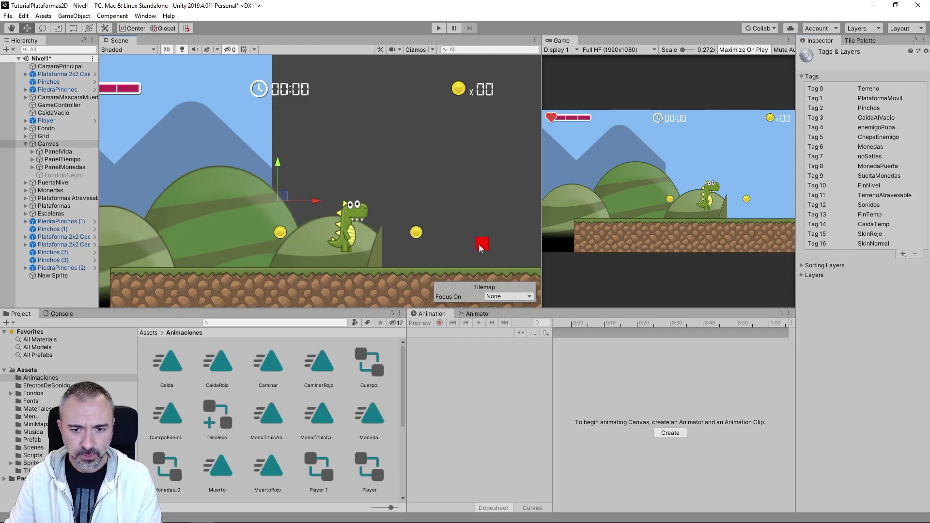
pyautogui.click(58, 275)
pyautogui.press('F2')
pyautogui.write('S')
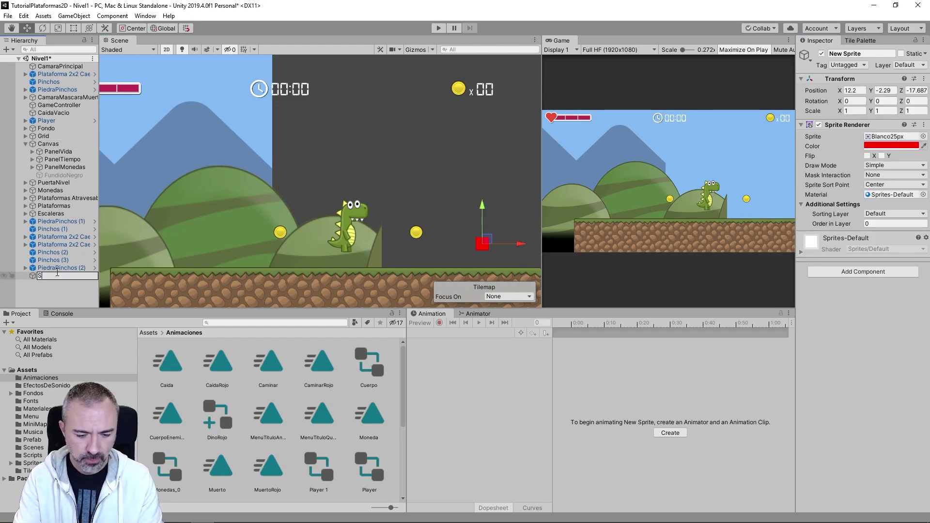
pyautogui.write('kinRojo')
pyautogui.press('Return')
pyautogui.click(848, 65)
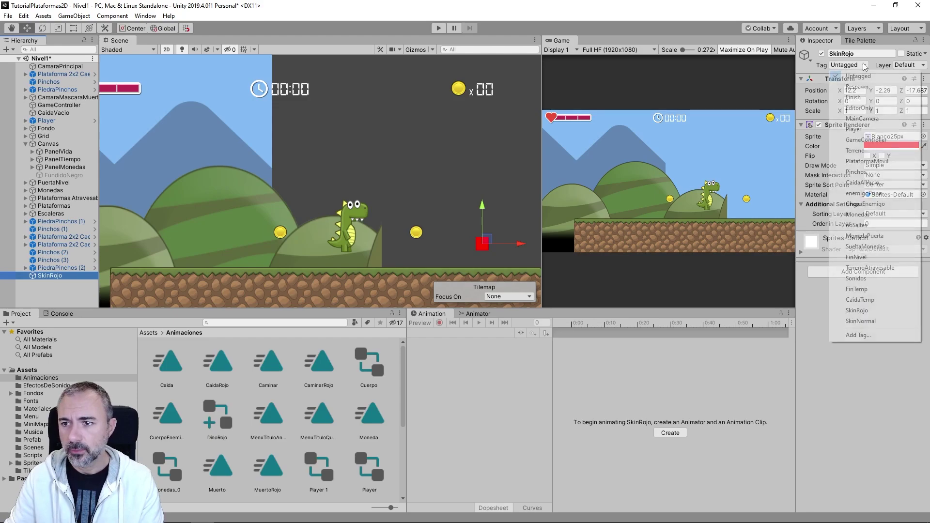
pyautogui.click(871, 311)
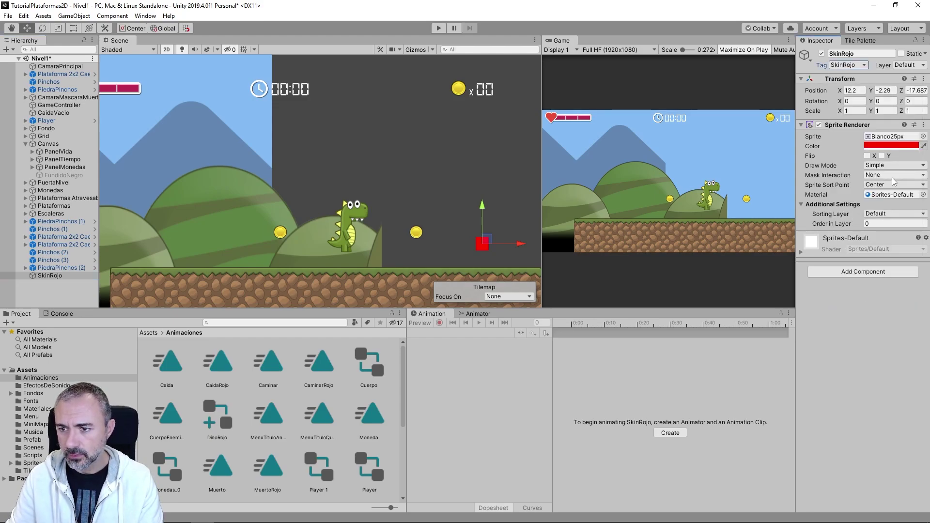
# Add a Box Collider 2D set to Is Trigger, then duplicate SkinRojo for renaming
pyautogui.click(851, 273)
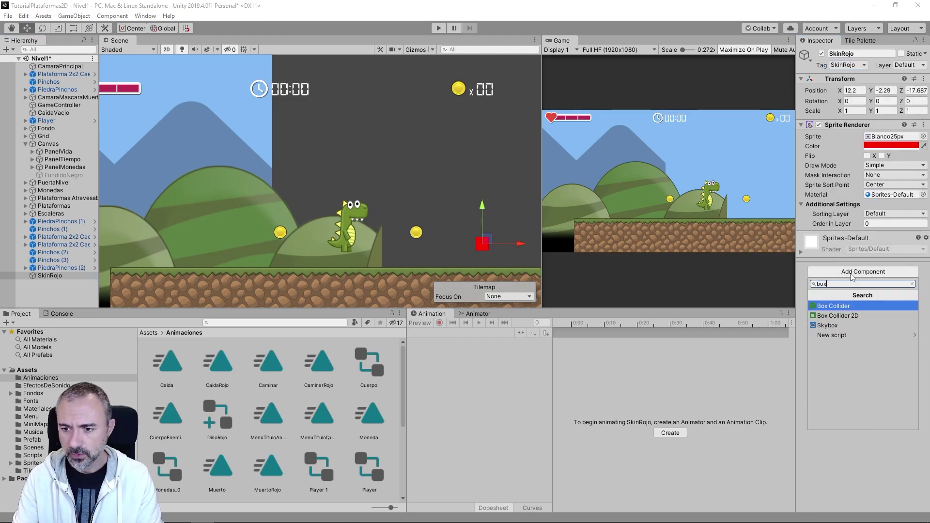
pyautogui.press('Down')
pyautogui.press('Return')
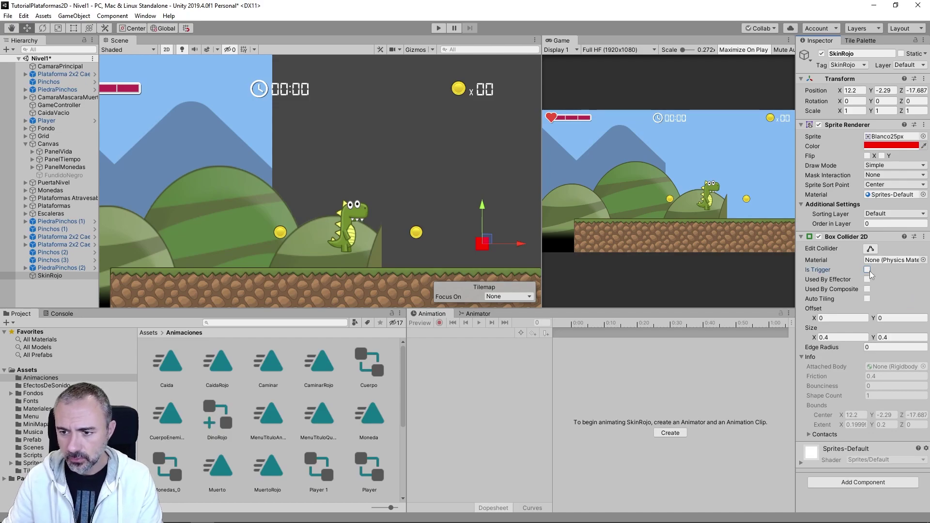
pyautogui.click(867, 270)
pyautogui.click(73, 277)
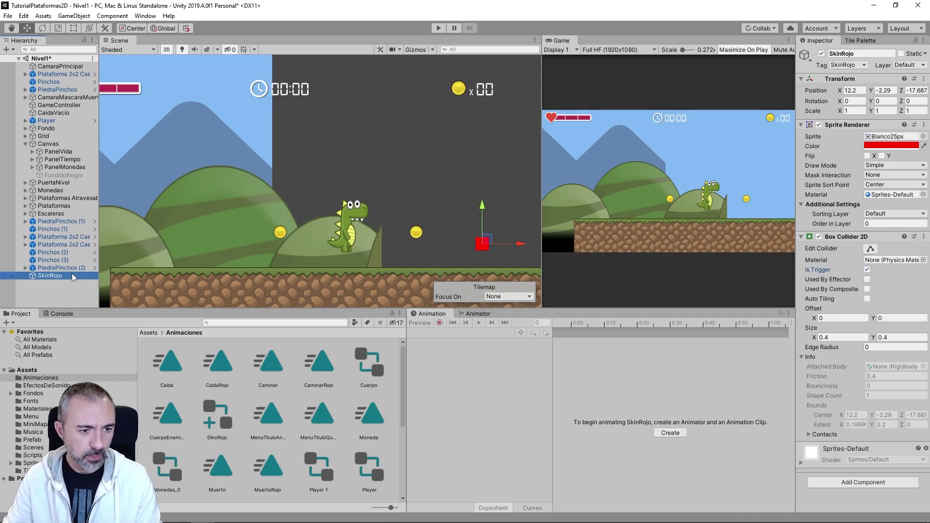
pyautogui.hotkey('ctrl', 'd')
pyautogui.press('F2')
# Name the copy SkinNormal, color it green, and place it left of the dinosaur
pyautogui.write('SkinNormal')
pyautogui.press('Return')
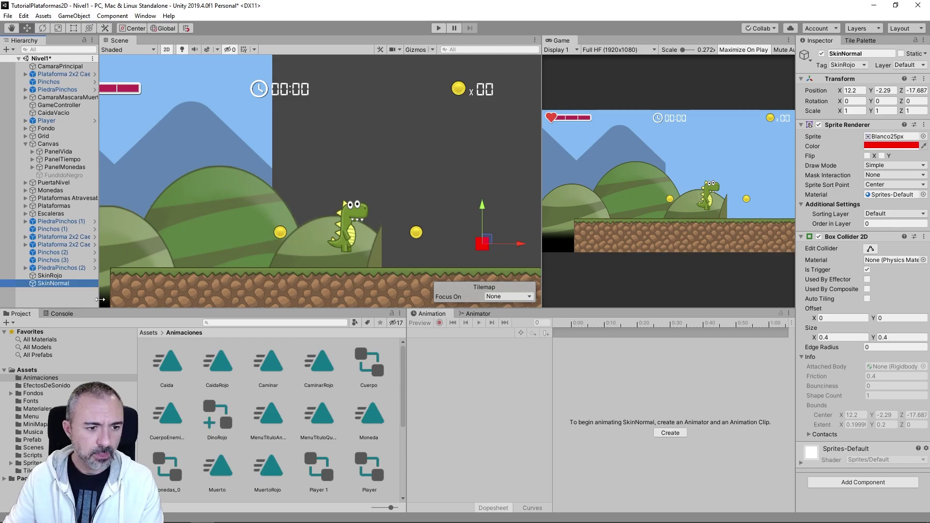
pyautogui.click(892, 146)
pyautogui.moveTo(859, 179); pyautogui.dragTo(863, 174)
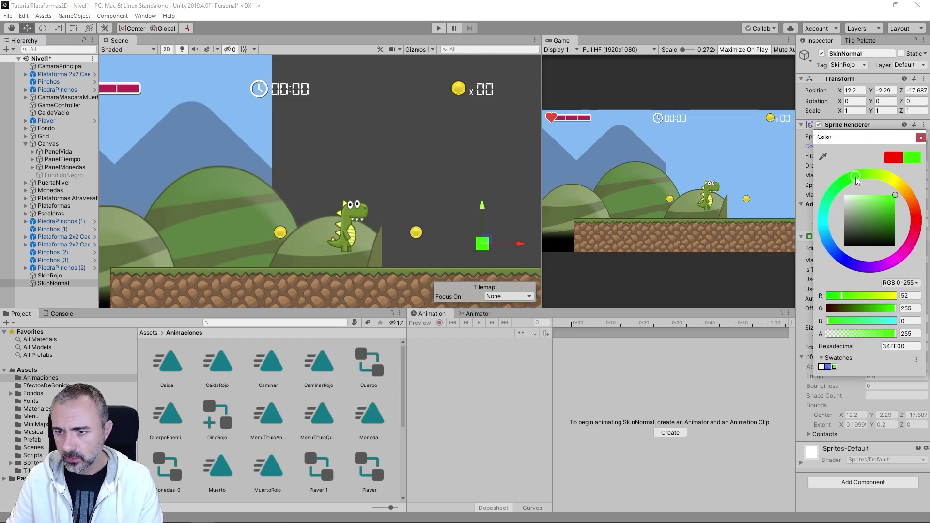
pyautogui.click(921, 138)
pyautogui.moveTo(520, 243); pyautogui.dragTo(255, 248)
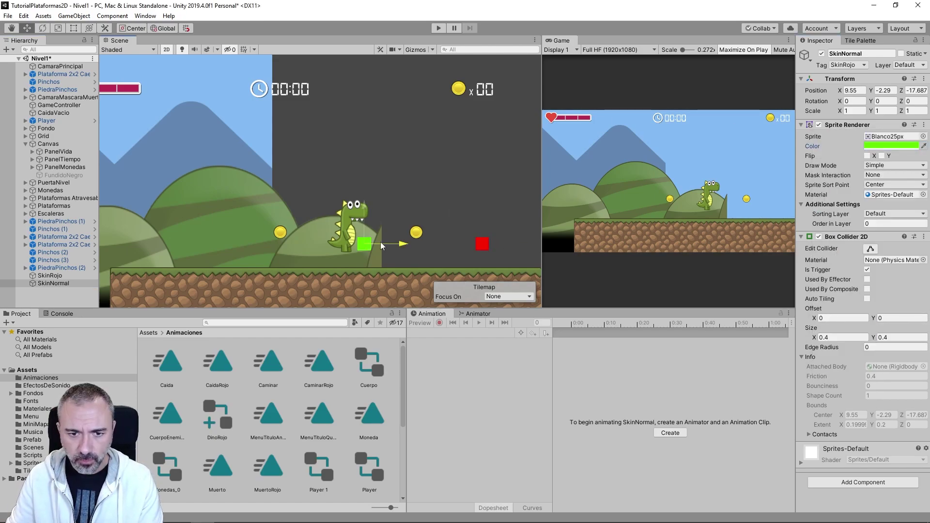
# Set Position Z to 0 on SkinRojo and SkinNormal, then show the Scripts folder
pyautogui.click(50, 275)
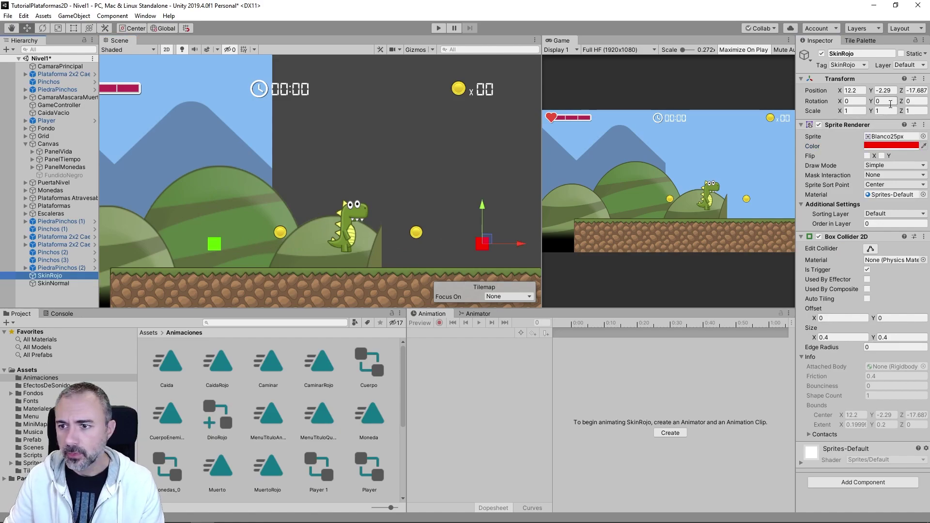
pyautogui.click(916, 90)
pyautogui.write('0')
pyautogui.press('Return')
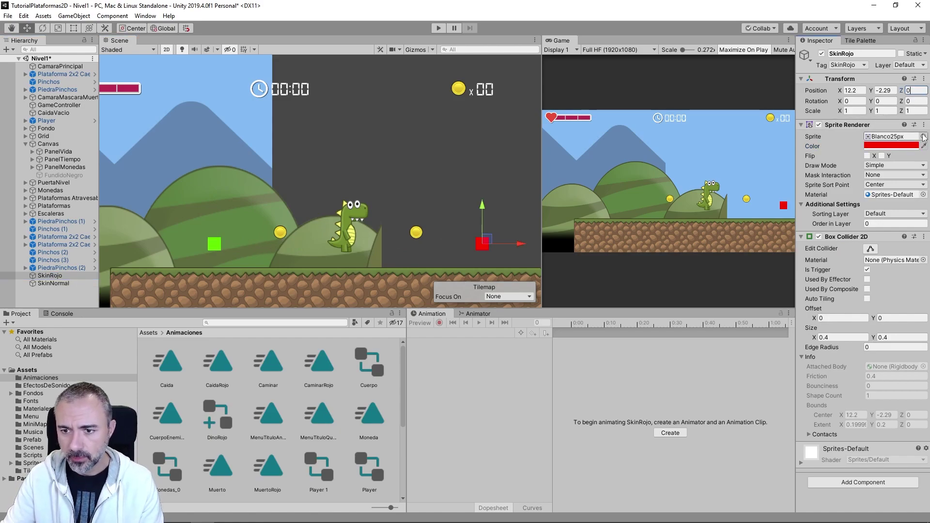
pyautogui.click(53, 283)
pyautogui.click(916, 91)
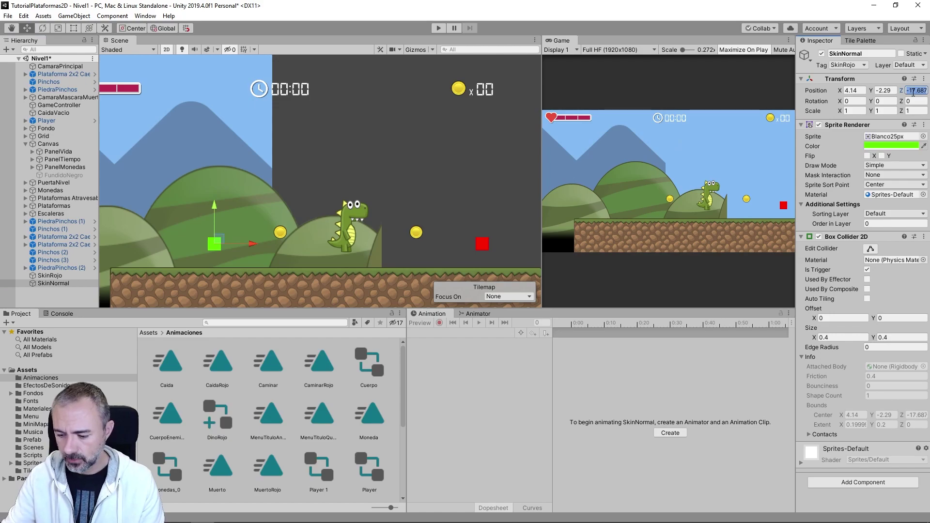
pyautogui.write('0')
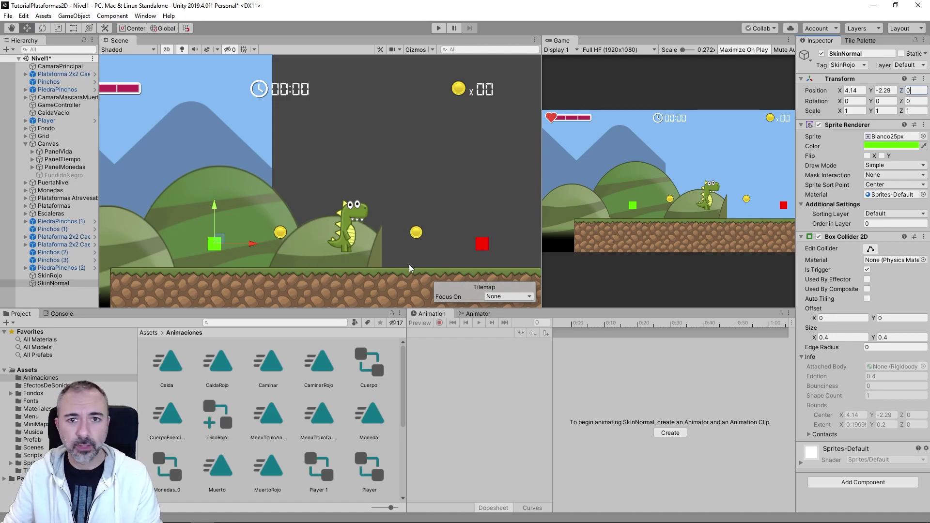
pyautogui.click(38, 455)
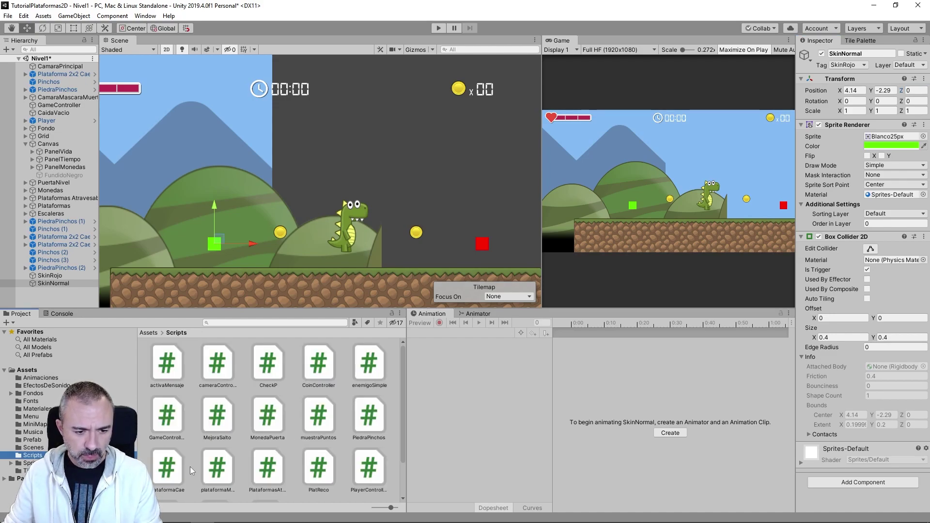
# Open PlayerController and add a copied Header line, renamed SKINS, below the sound effect fields
pyautogui.doubleClick(366, 464)
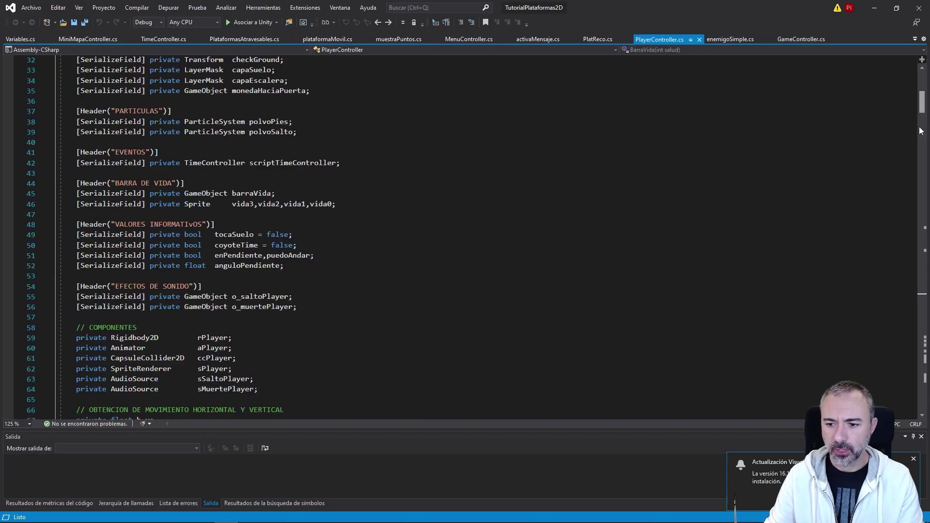
pyautogui.scroll(-5, 252, 119)
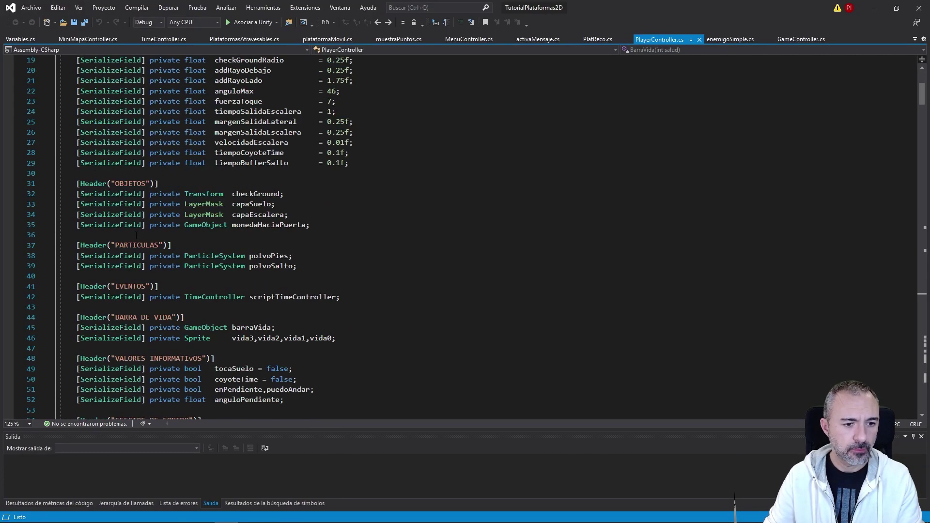
pyautogui.scroll(-5, 252, 118)
pyautogui.click(300, 286)
pyautogui.press('Return')
pyautogui.press('Return')
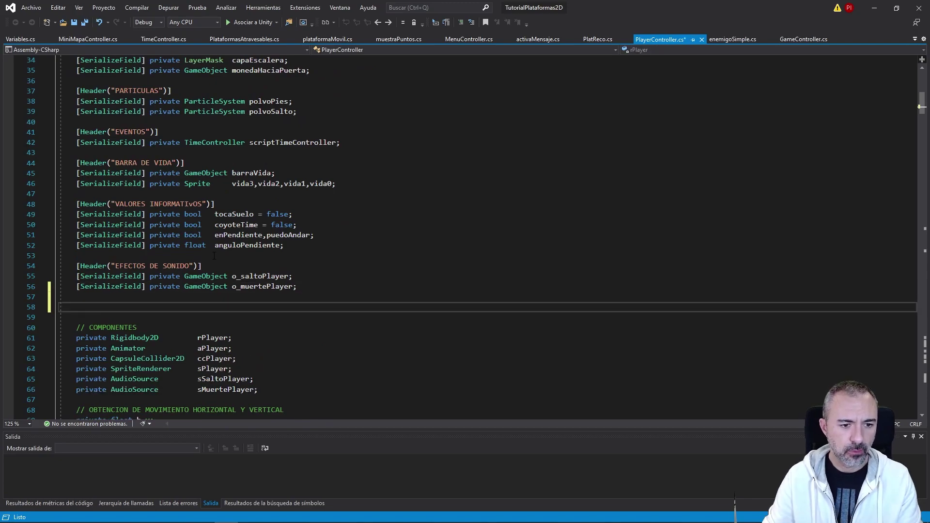
pyautogui.moveTo(202, 266); pyautogui.dragTo(78, 266)
pyautogui.hotkey('ctrl', 'c')
pyautogui.click(91, 301)
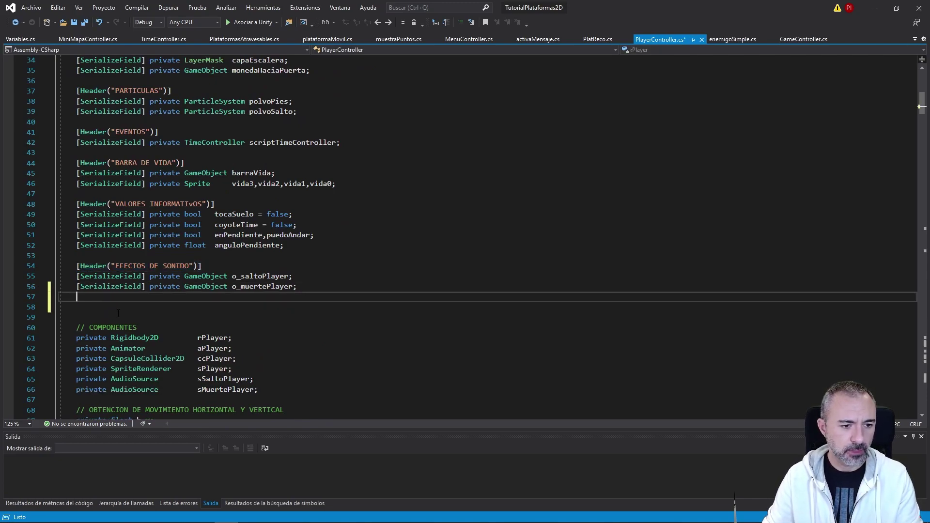
pyautogui.click(96, 307)
pyautogui.hotkey('ctrl', 'v')
pyautogui.press('Left')
pyautogui.press('Left')
pyautogui.press('Left')
pyautogui.hotkey('shift', 'Left')
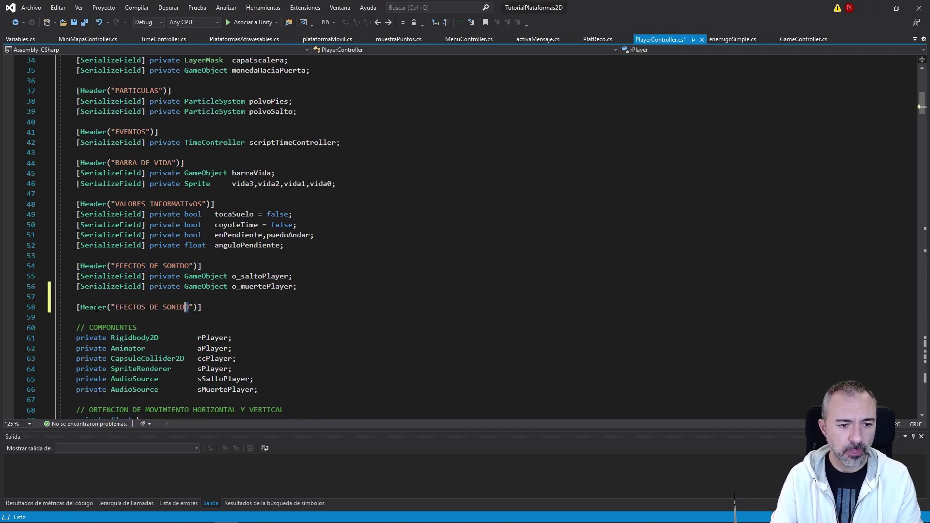
pyautogui.hotkey('shift', 'Left')
pyautogui.hotkey('shift', 'Left')
pyautogui.hotkey('shift', 'Left')
pyautogui.write('SK')
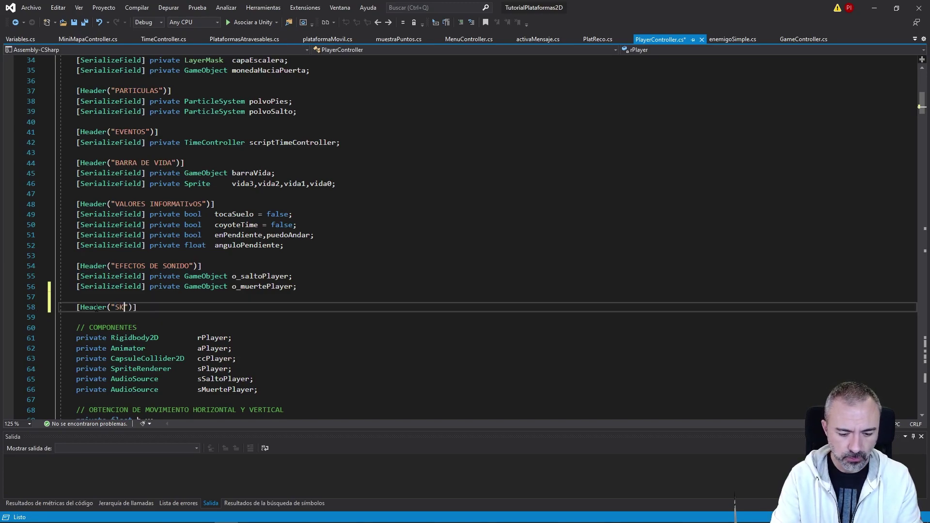
# Declare a [SerializeField] AnimatorOverrideController dinoRojo and a private RuntimeAnimatorController dinoNormal, then save
pyautogui.press('End')
pyautogui.press('Return')
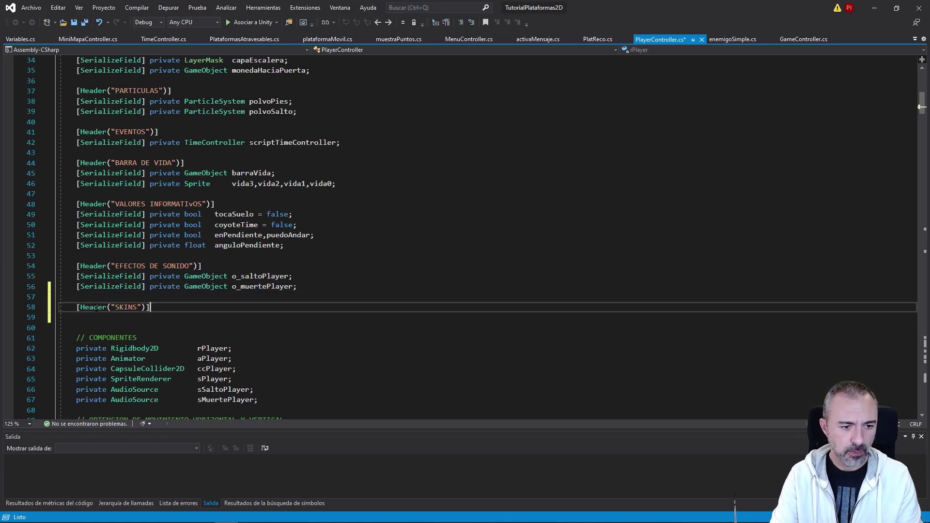
pyautogui.write('[ser')
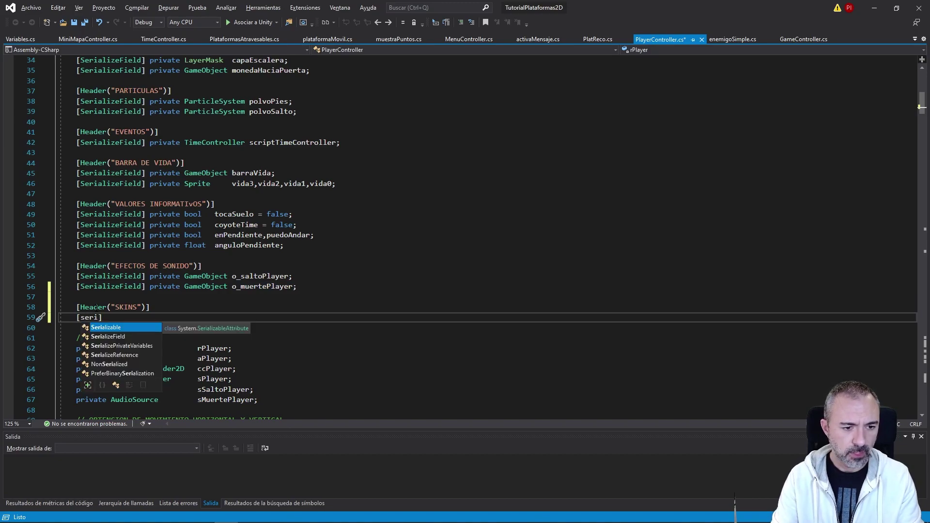
pyautogui.press('Tab')
pyautogui.write('] private an')
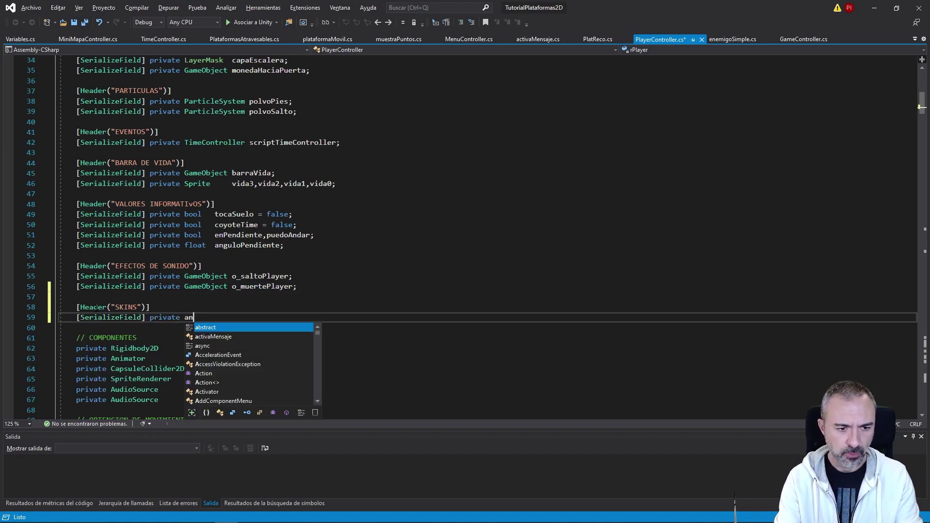
pyautogui.write('ioa')
pyautogui.press('Tab')
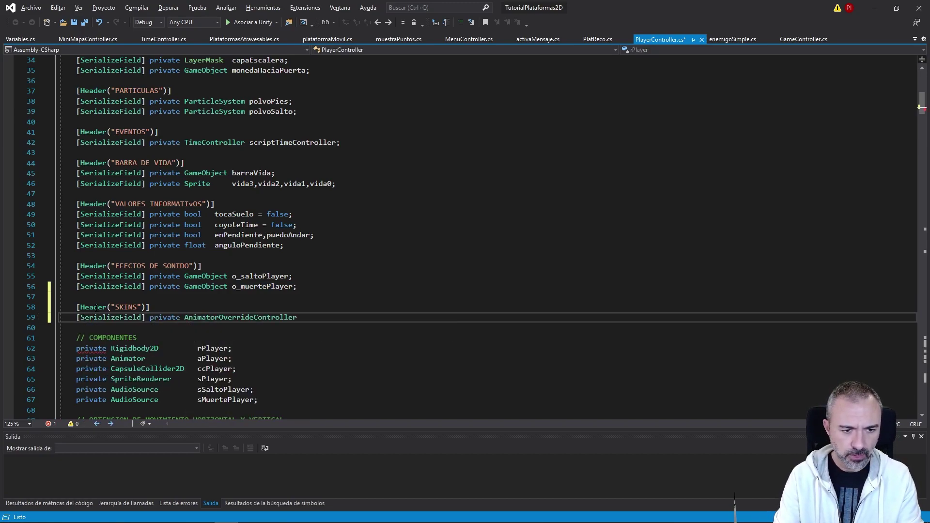
pyautogui.write('dinoRojo;')
pyautogui.press('Return')
pyautogui.press('Return')
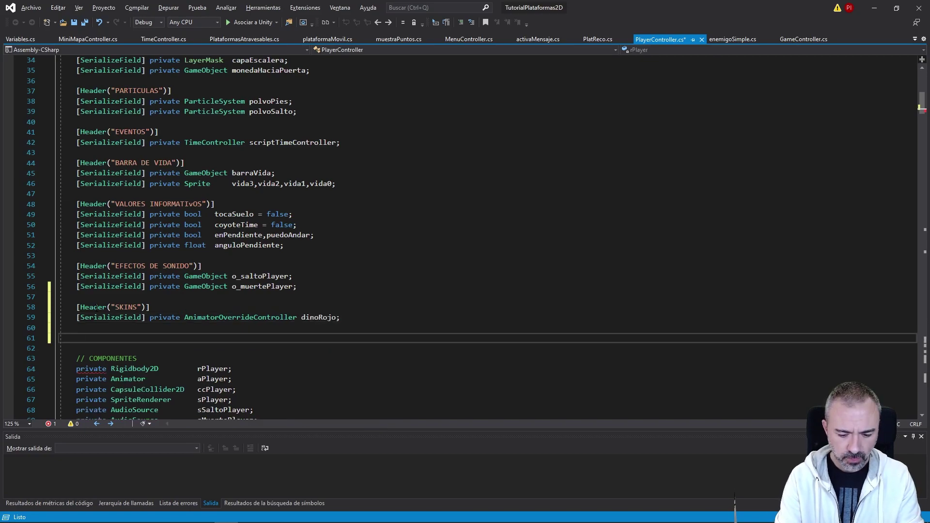
pyautogui.write('private ')
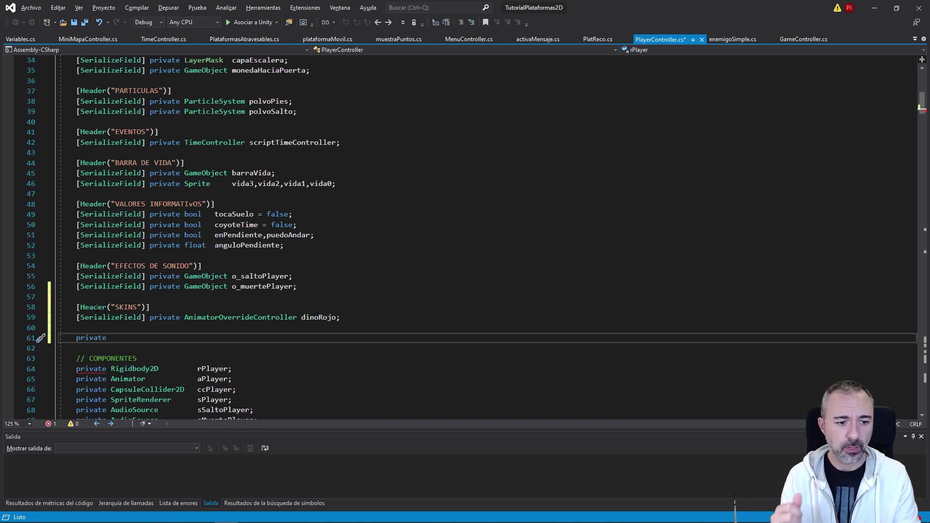
pyautogui.write('runtim')
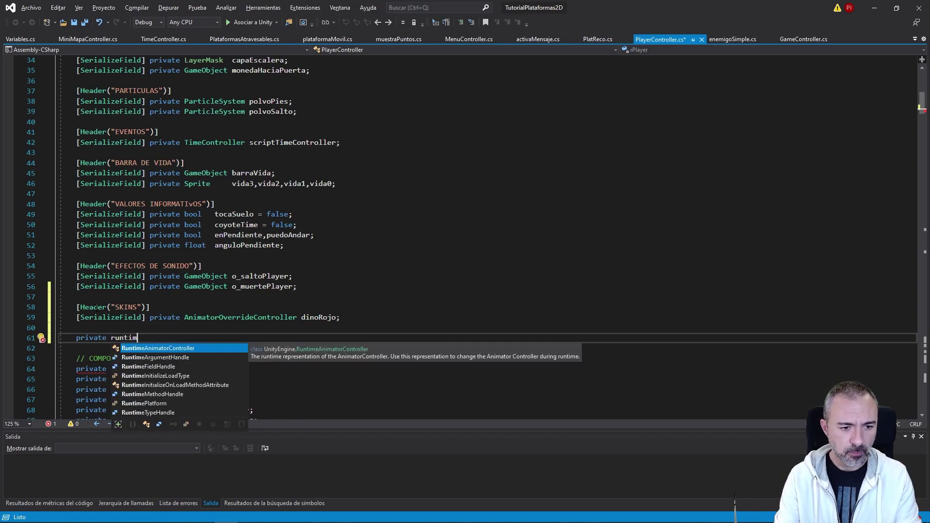
pyautogui.press('Tab')
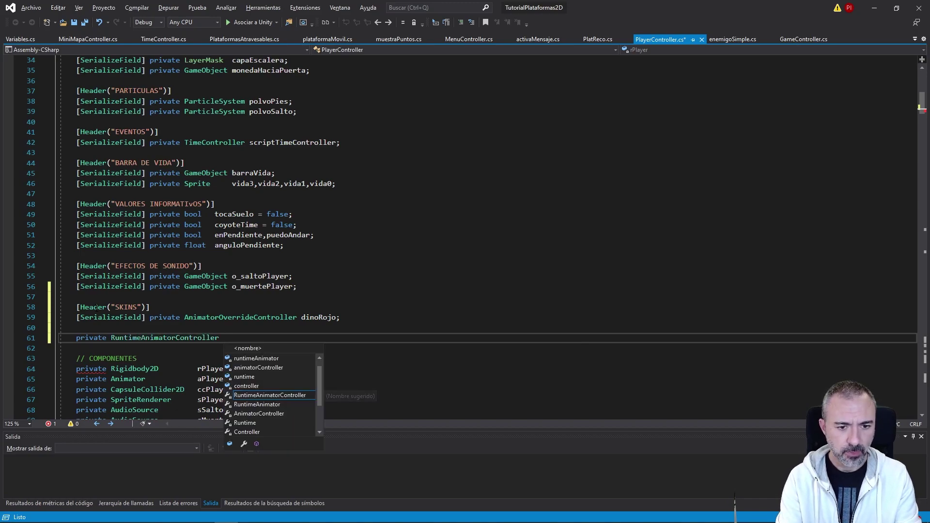
pyautogui.write('dinoNormal;')
pyautogui.hotkey('ctrl', 's')
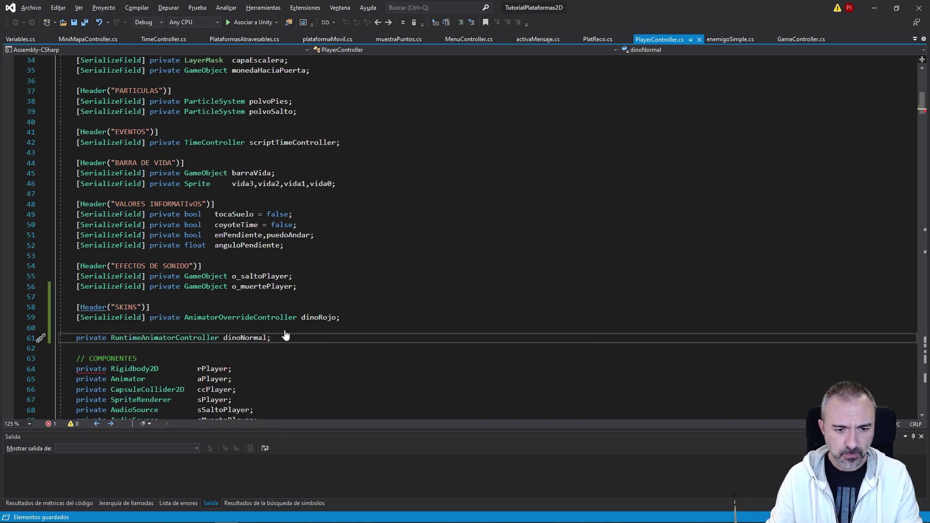
# Prefix both fields with skin_ to get skin_dinoRojo and skin_dinoNormal, and save
pyautogui.click(298, 318)
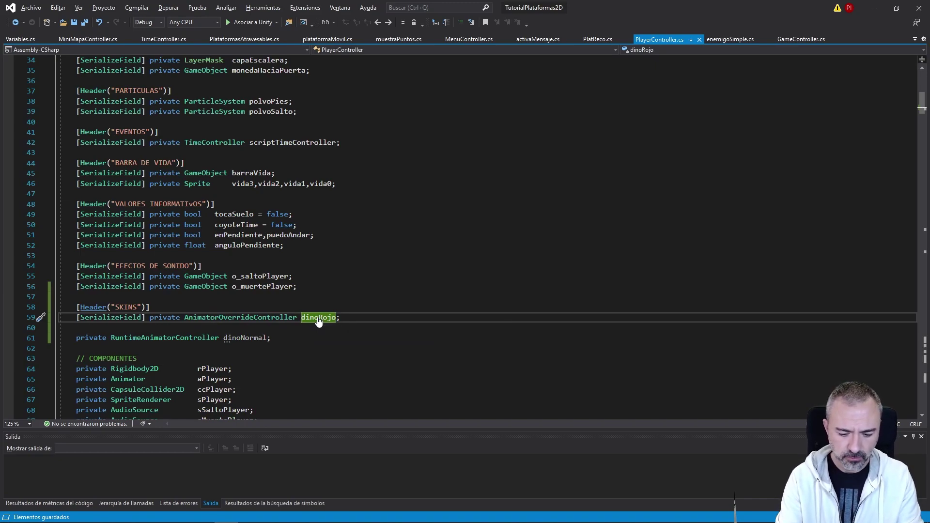
pyautogui.write('skin_')
pyautogui.click(225, 338)
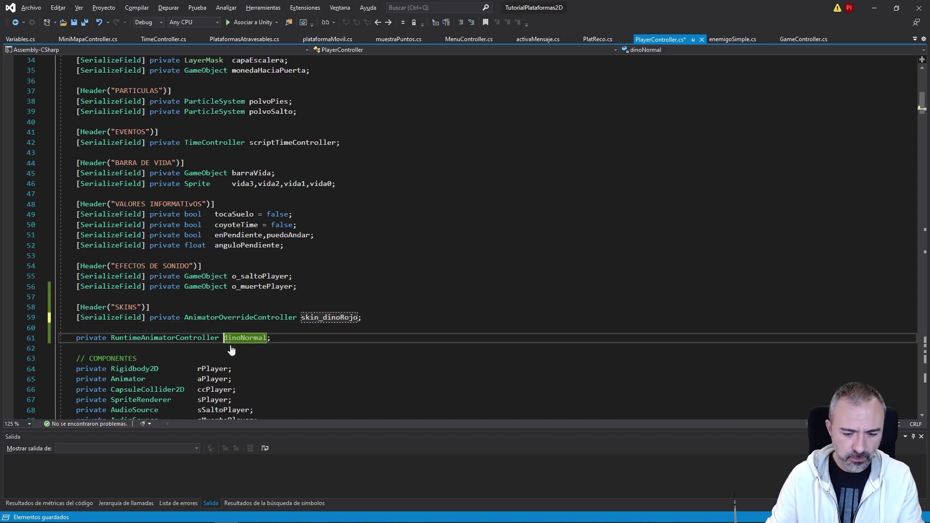
pyautogui.write('skin_')
pyautogui.hotkey('ctrl', 's')
pyautogui.click(302, 358)
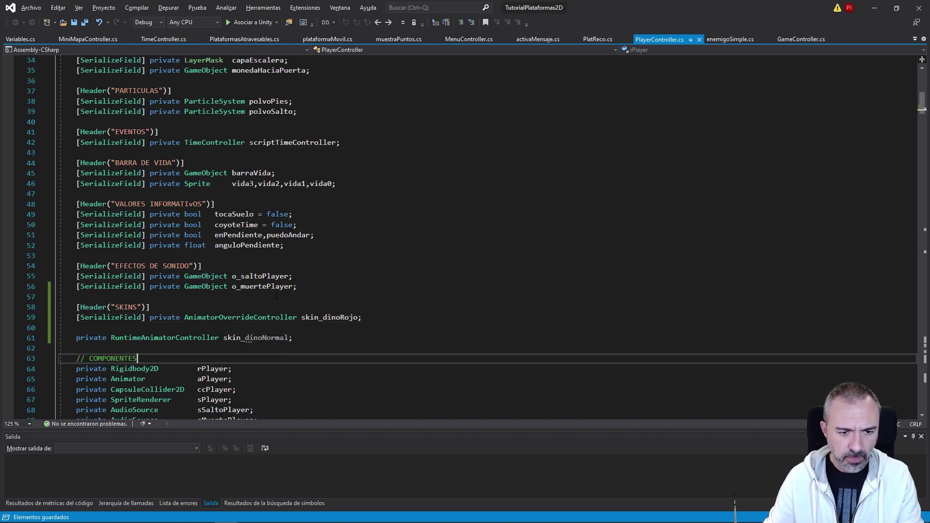
pyautogui.scroll(-10, 298, 338)
# In Start(), add skin_dinoNormal = aPlayer.runtimeAnimatorController; after the Animator line, save, and return to Unity
pyautogui.scroll(-4, 298, 339)
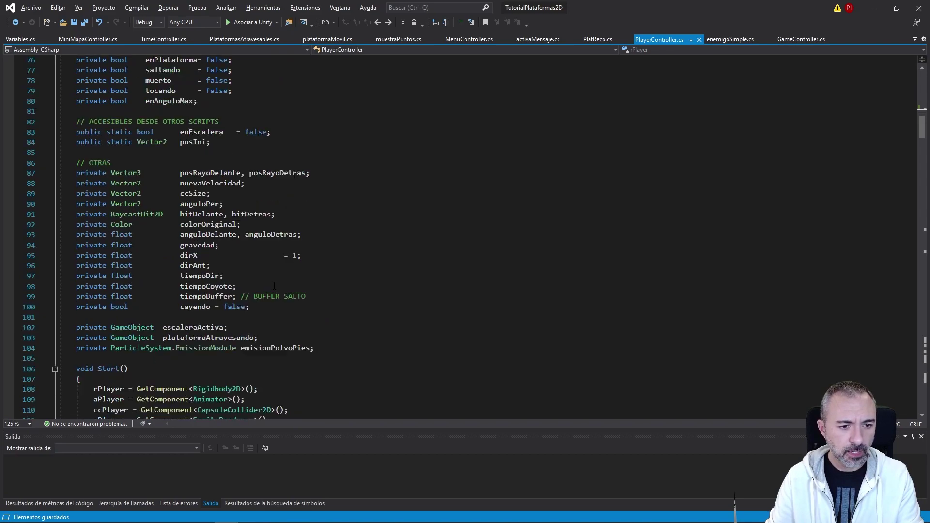
pyautogui.scroll(-6, 298, 339)
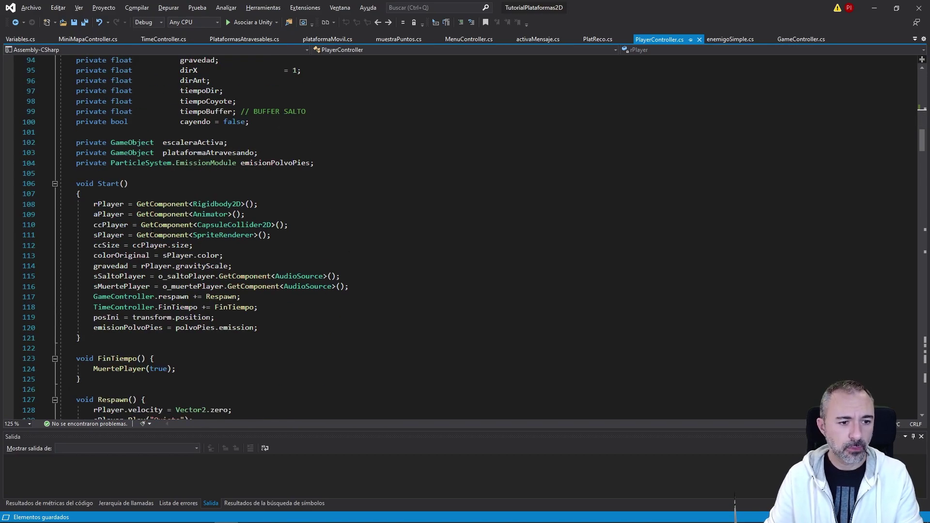
pyautogui.click(250, 214)
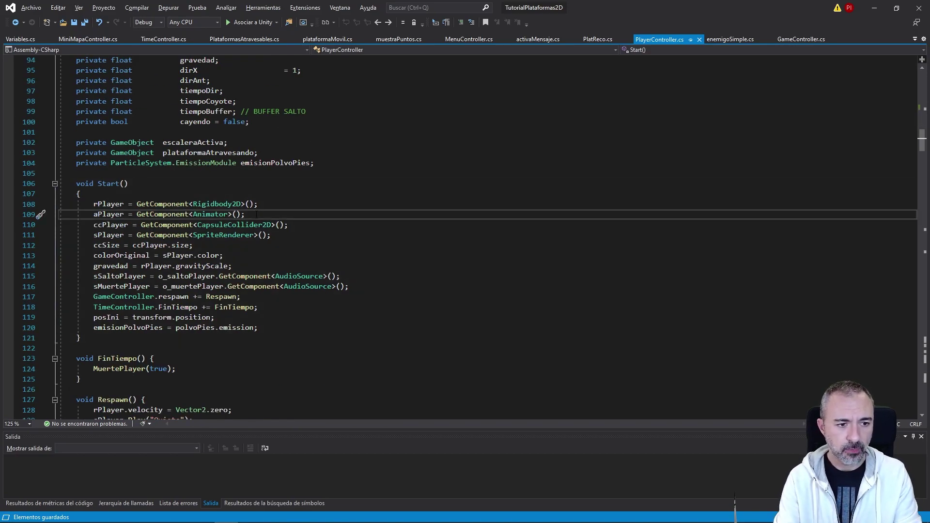
pyautogui.press('Return')
pyautogui.write('skin_dinoNormal')
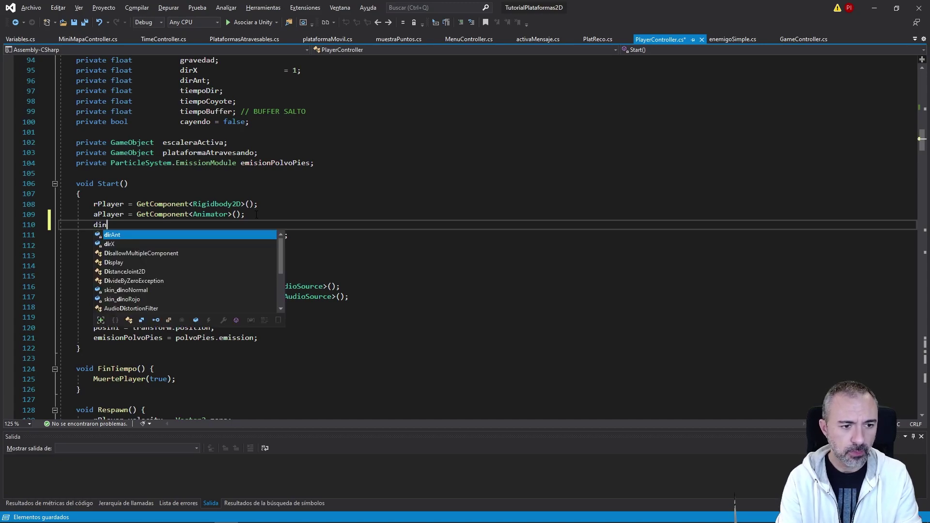
pyautogui.write(' =')
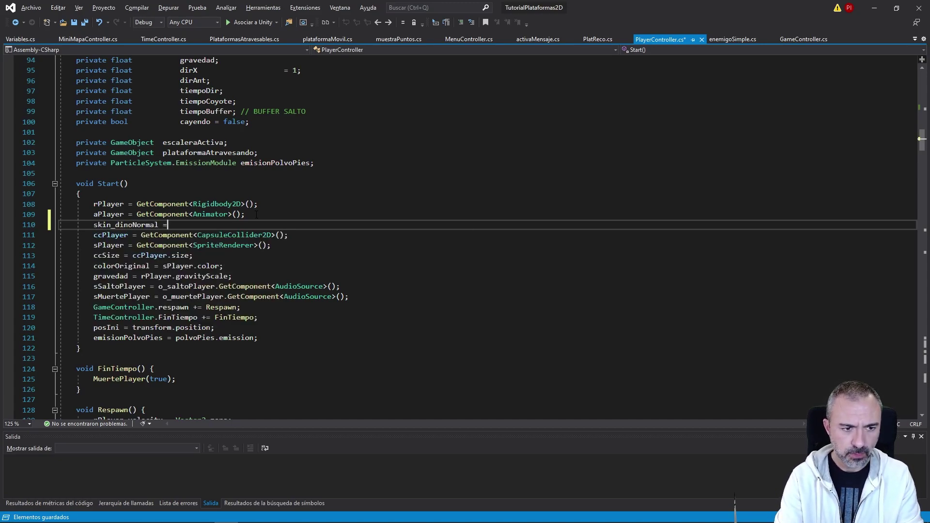
pyautogui.write('a')
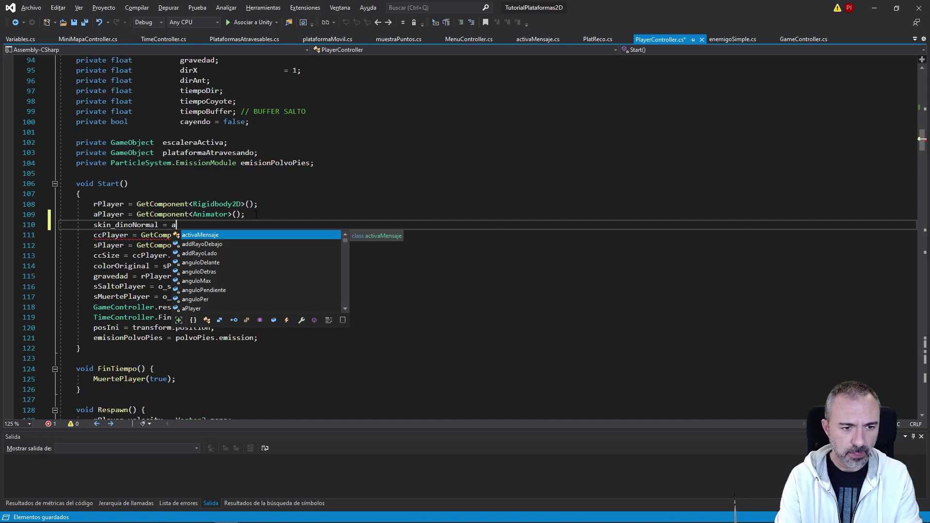
pyautogui.write('pla')
pyautogui.press('Tab')
pyautogui.write('.')
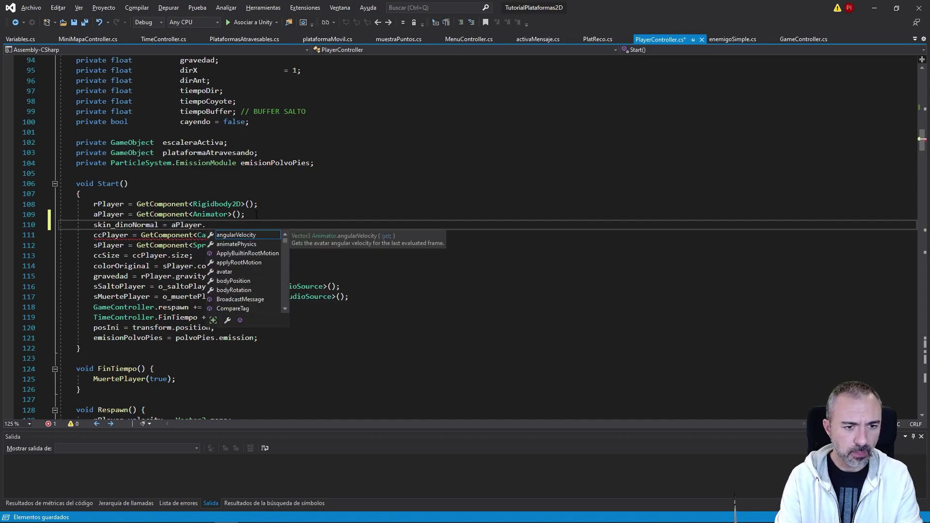
pyautogui.write('r')
pyautogui.press('Tab')
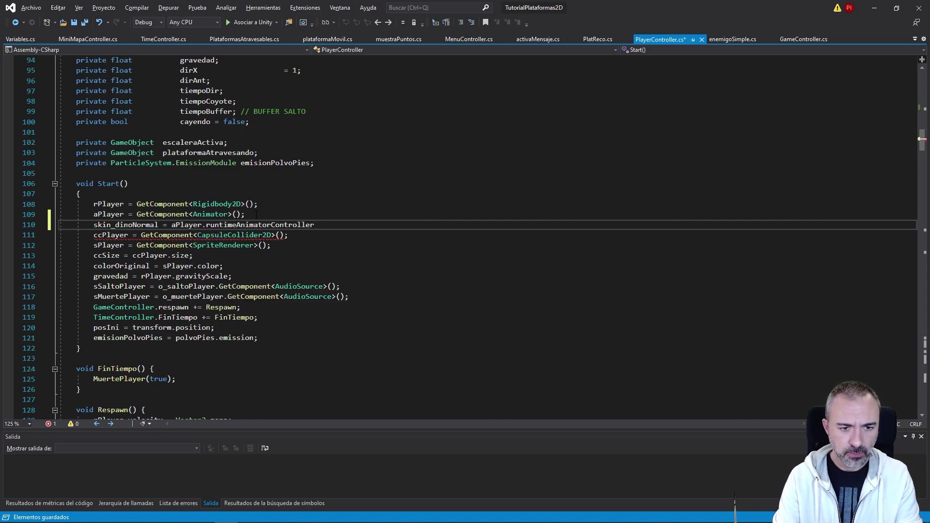
pyautogui.write(';')
pyautogui.hotkey('ctrl', 's')
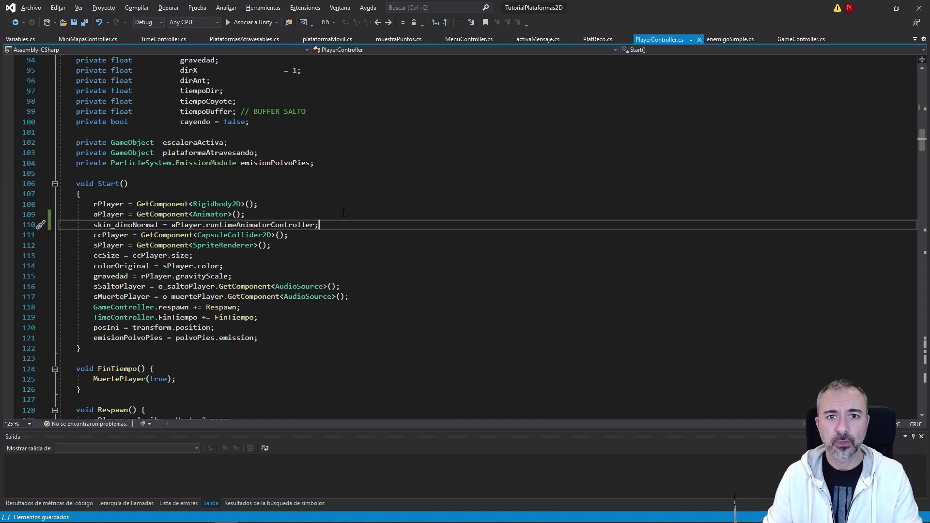
pyautogui.scroll(-7, 315, 228)
pyautogui.scroll(6, 307, 234)
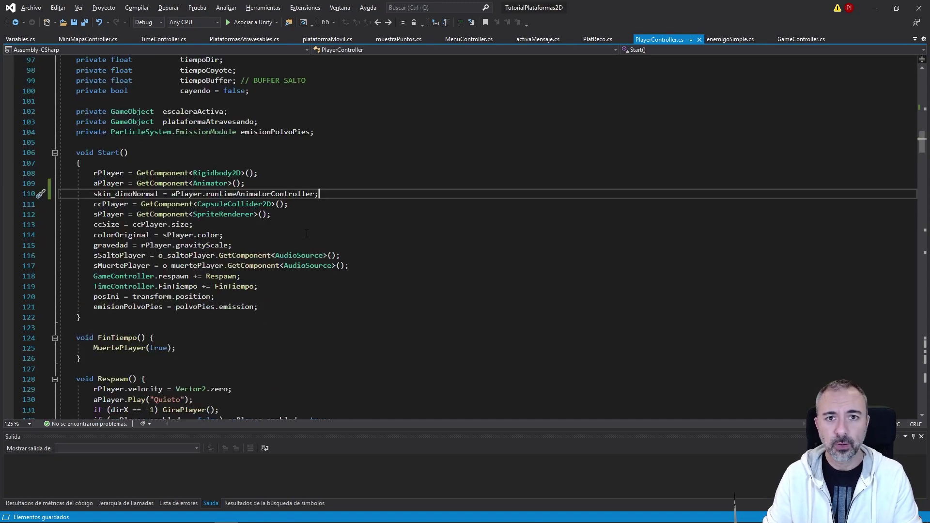
pyautogui.hotkey('alt', 'Tab')
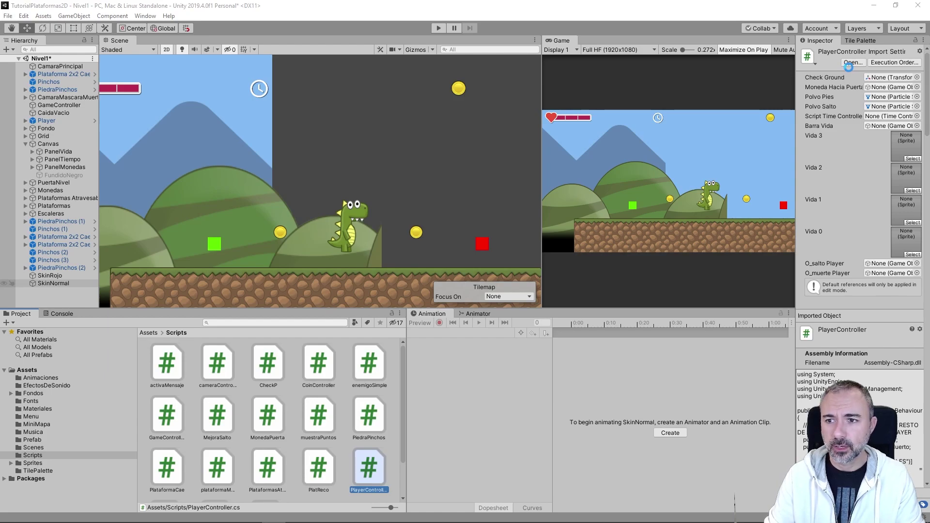
# Tag the SkinNormal object as SkinNormal, check SkinRojo's tag, and reopen PlayerController
pyautogui.click(849, 65)
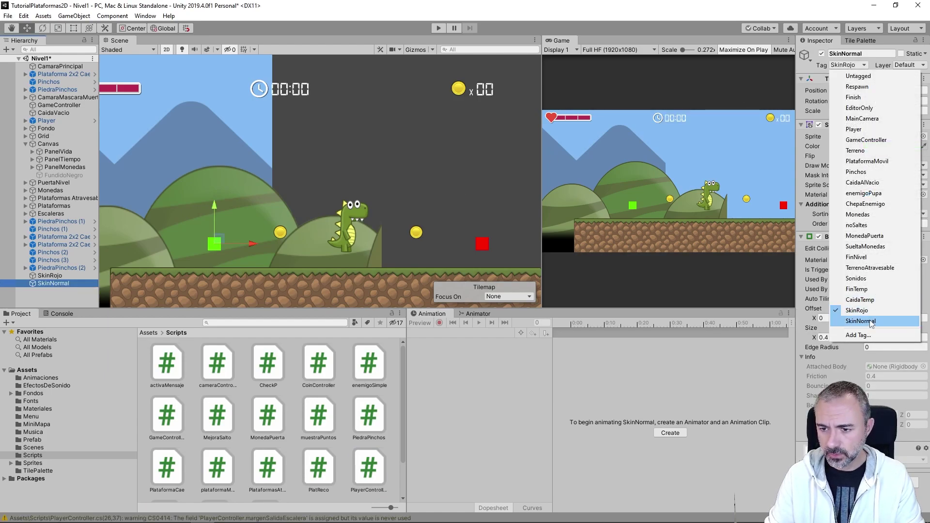
pyautogui.click(859, 321)
pyautogui.click(68, 276)
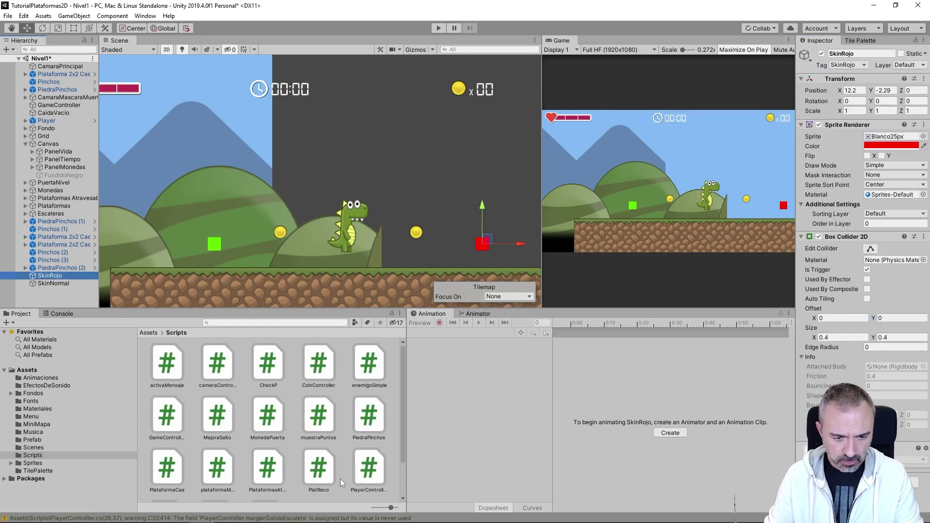
pyautogui.doubleClick(368, 468)
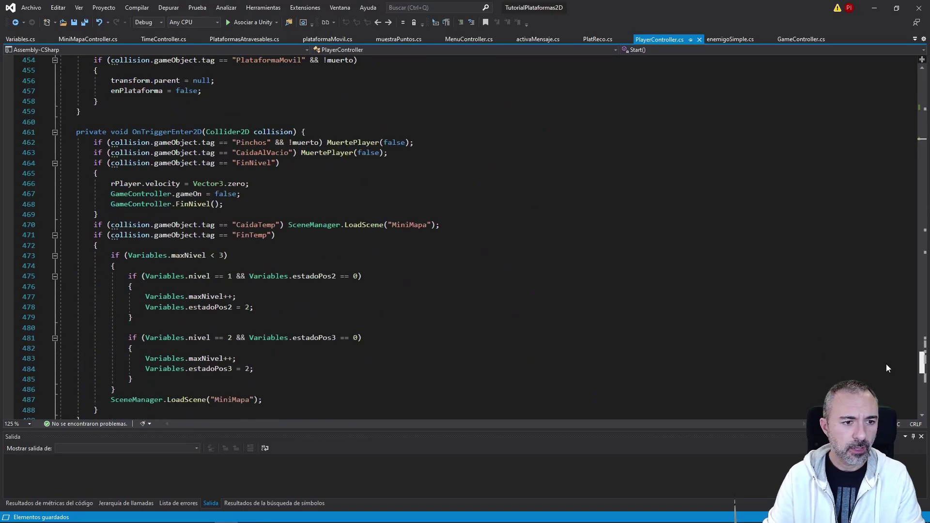
# After the FinTemp block, add an if-block setting aPlayer.runtimeAnimatorController to skin_dinoRojo for tag "SkinRojo"
pyautogui.scroll(-2, 886, 368)
pyautogui.scroll(1, 886, 371)
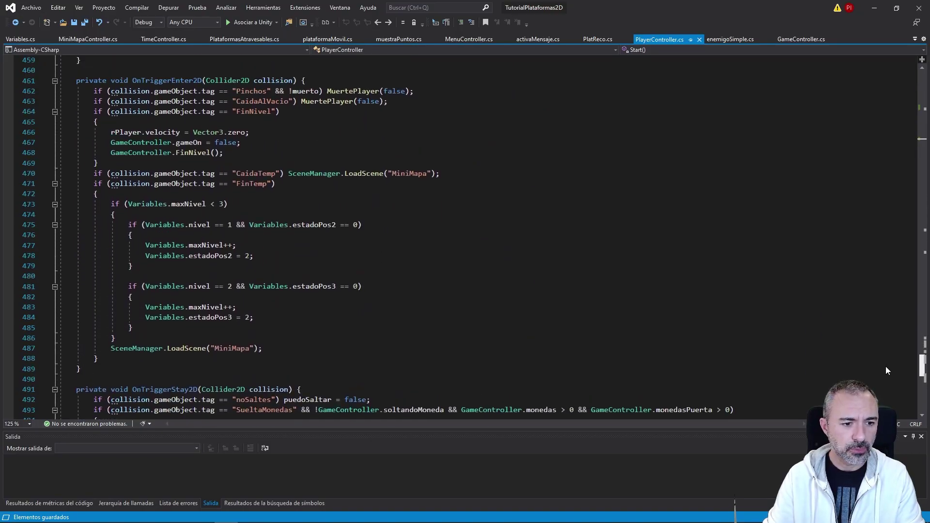
pyautogui.scroll(-1, 887, 371)
pyautogui.click(121, 329)
pyautogui.press('Return')
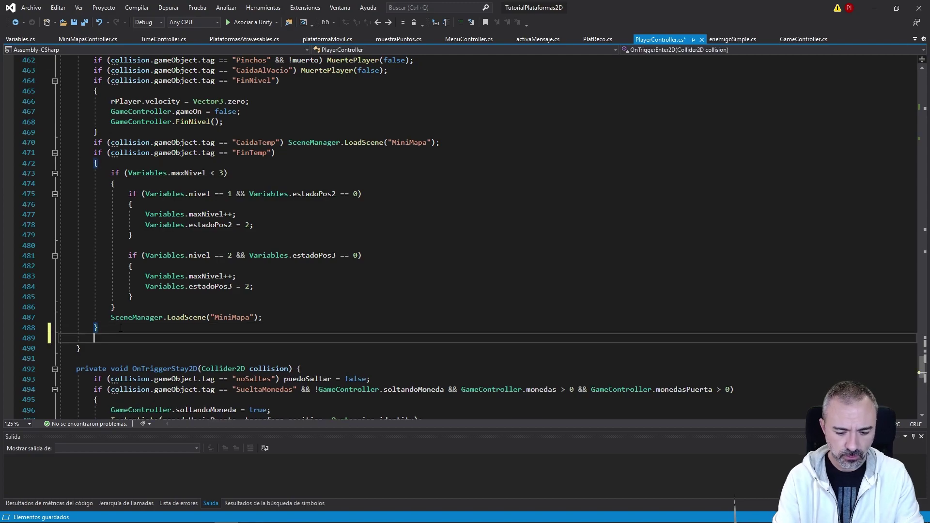
pyautogui.write('if (collision')
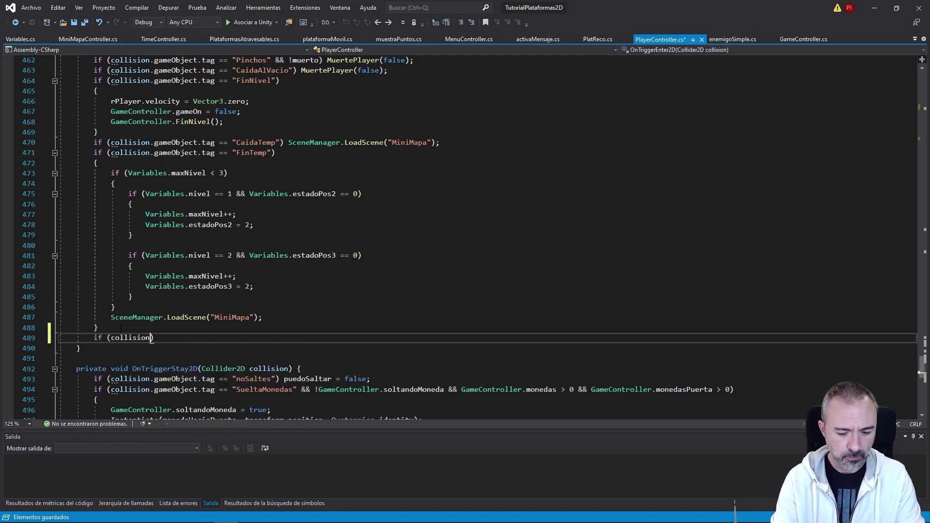
pyautogui.write('.gameObject.ac')
pyautogui.press('Tab')
pyautogui.write(',')
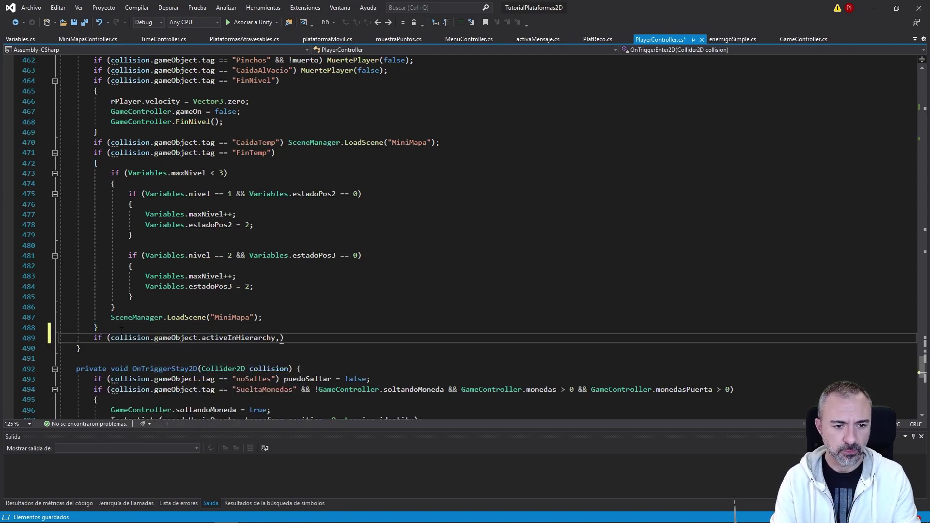
pyautogui.hotkey('ctrl', 'BackSpace')
pyautogui.hotkey('ctrl', 'BackSpace')
pyautogui.write('tag == "Skin')
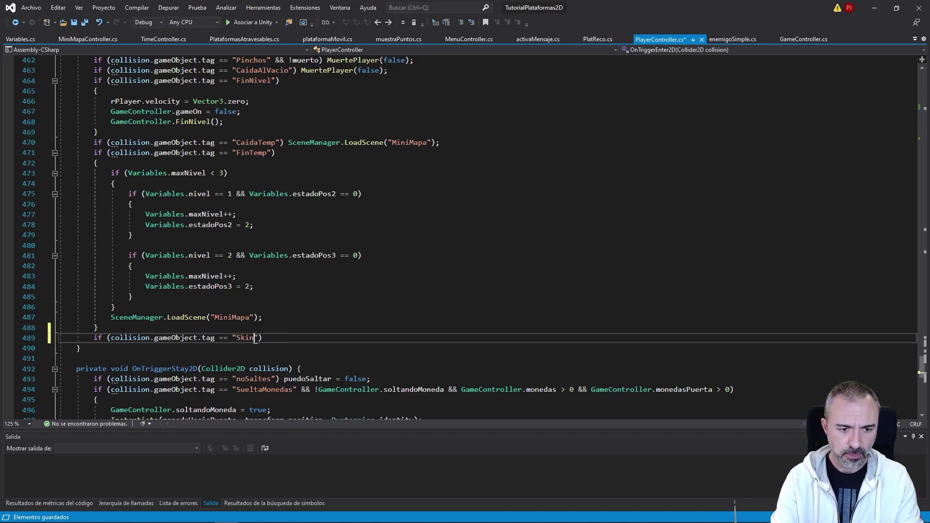
pyautogui.write('Rojo')
pyautogui.press('End')
pyautogui.press('Return')
pyautogui.write('{')
pyautogui.press('Return')
pyautogui.write('a')
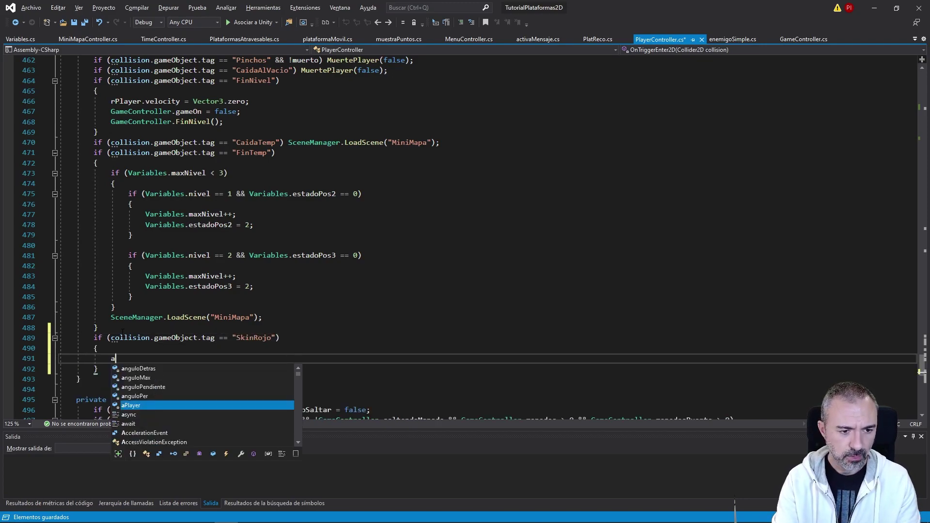
pyautogui.press('Tab')
pyautogui.write('.r')
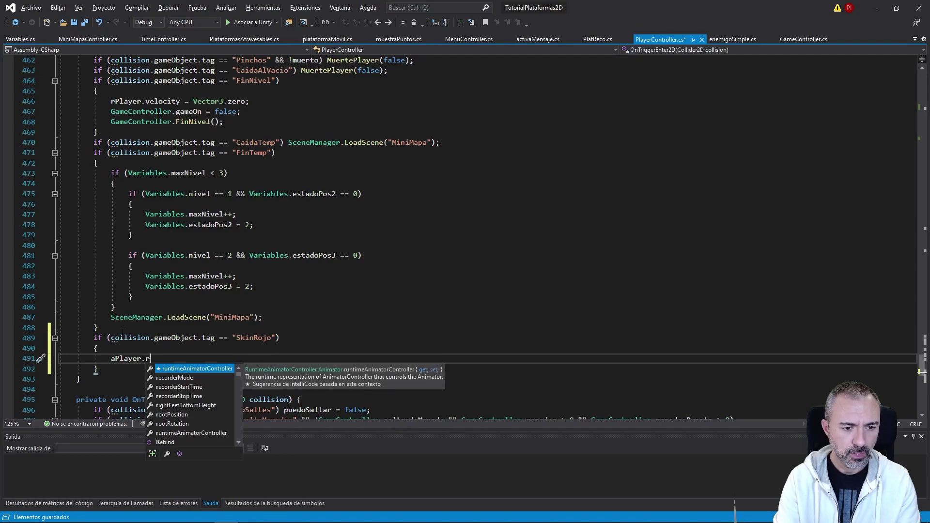
pyautogui.press('Tab')
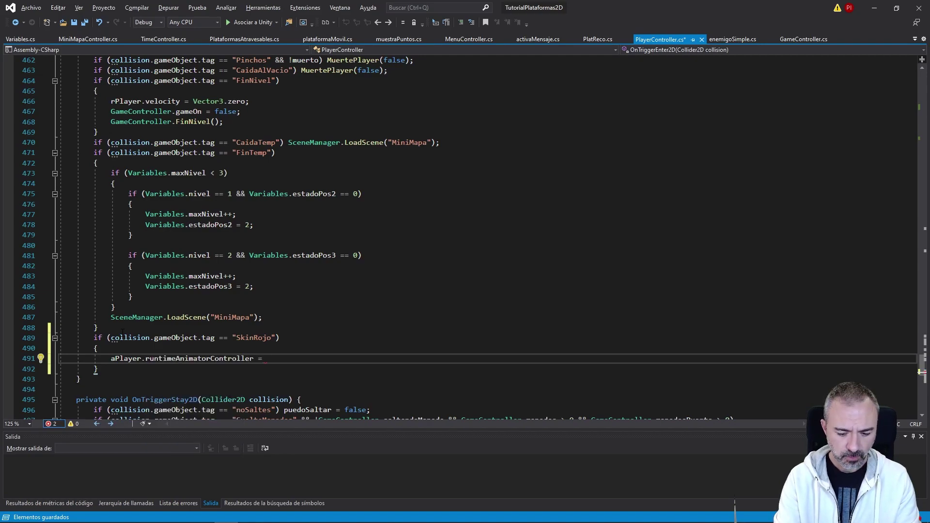
pyautogui.write('skin')
pyautogui.press('Tab')
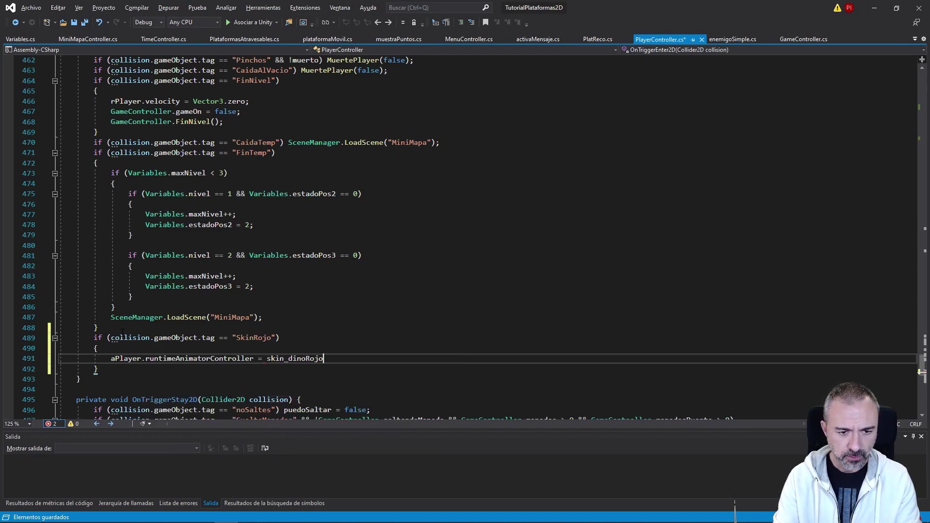
pyautogui.write(' as run')
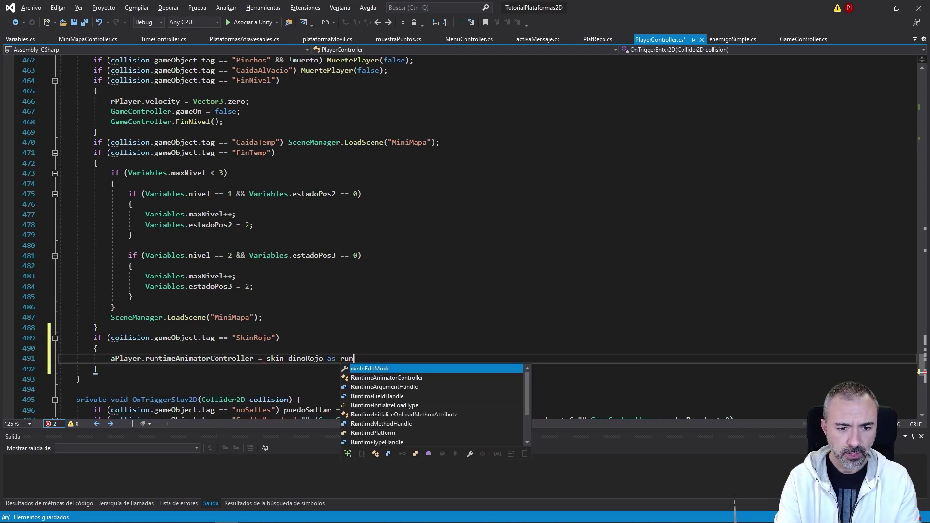
pyautogui.write('t')
pyautogui.press('Tab')
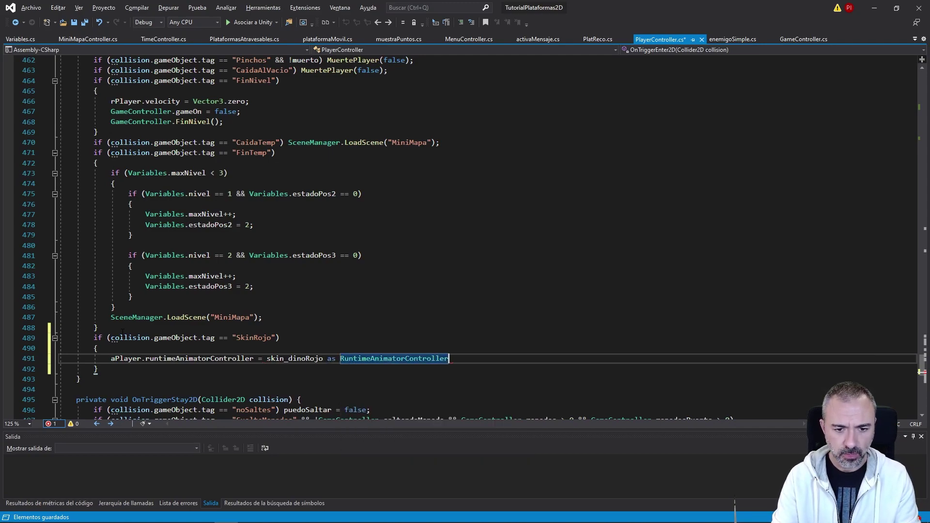
pyautogui.write(';')
# Duplicate the SkinRojo block and adapt the copy for the "SkinNormal" tag, then save
pyautogui.hotkey('shift', 'alt', '=')
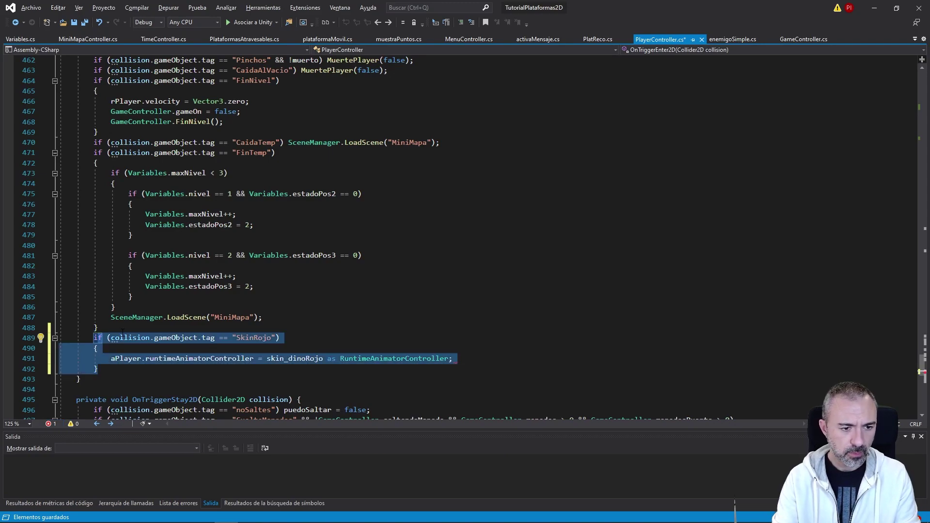
pyautogui.hotkey('ctrl', 'c')
pyautogui.press('Right')
pyautogui.press('Return')
pyautogui.hotkey('ctrl', 'v')
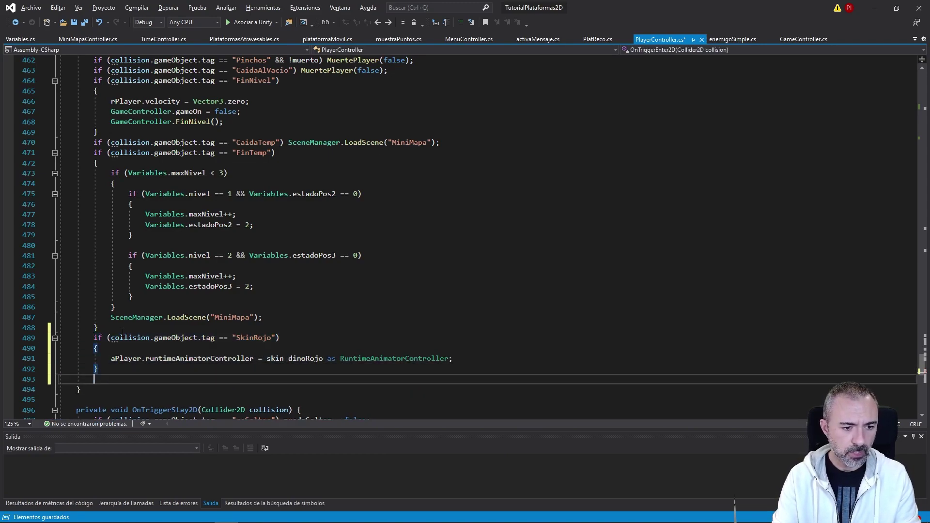
pyautogui.click(133, 379)
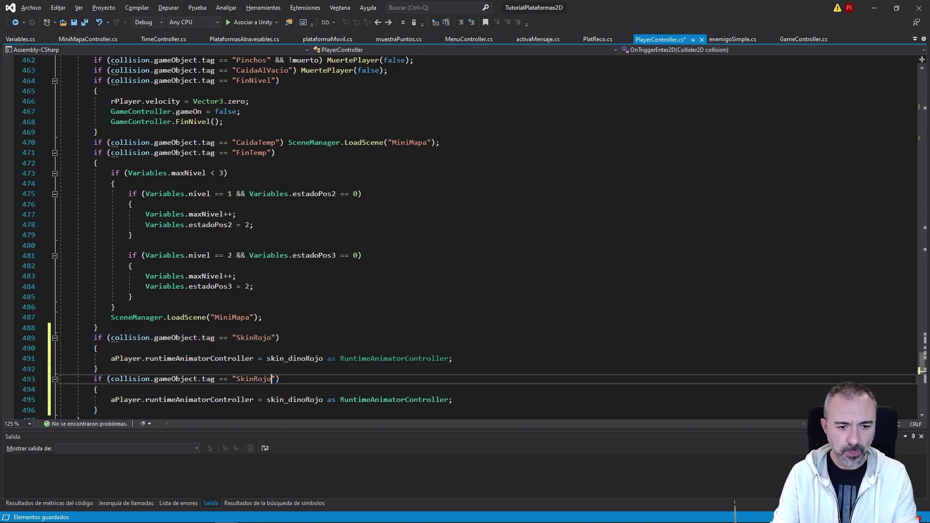
pyautogui.hotkey('shift', 'Left')
pyautogui.hotkey('shift', 'Left')
pyautogui.hotkey('shift', 'Left')
pyautogui.write('N')
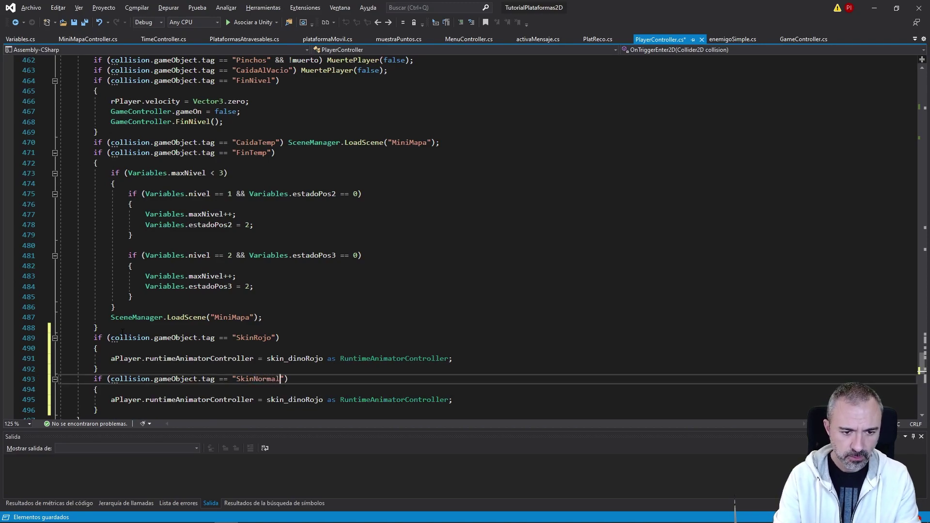
pyautogui.press('Down')
pyautogui.press('Down')
pyautogui.press('Right')
pyautogui.press('Right')
pyautogui.press('Right')
pyautogui.press('Delete')
pyautogui.press('Delete')
pyautogui.press('Delete')
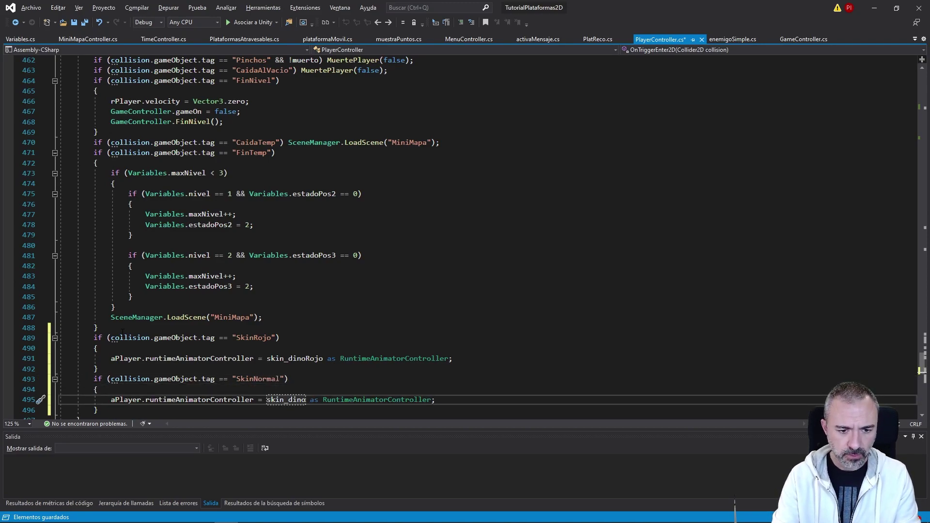
pyautogui.hotkey('ctrl', 's')
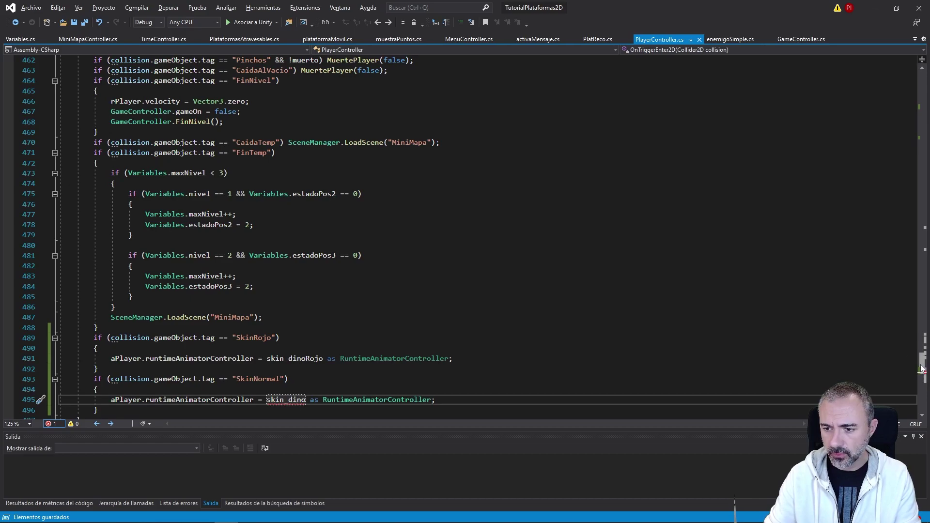
# Complete the copied assignment as skin_dinoNormal, review both skin assignment lines, and minimize Visual Studio
pyautogui.moveTo(921, 368)
pyautogui.mouseDown()
pyautogui.moveTo(901, 127)
pyautogui.moveTo(900, 369)
pyautogui.mouseUp()
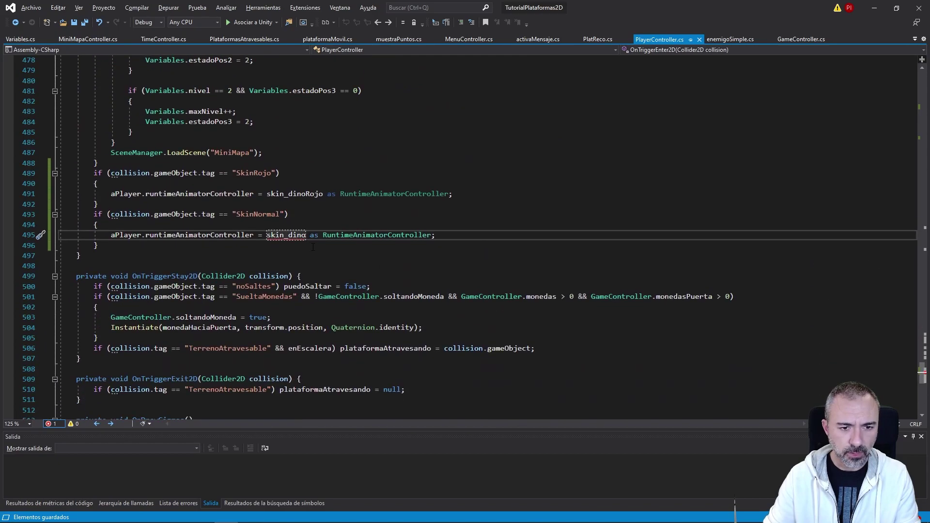
pyautogui.write('Normal')
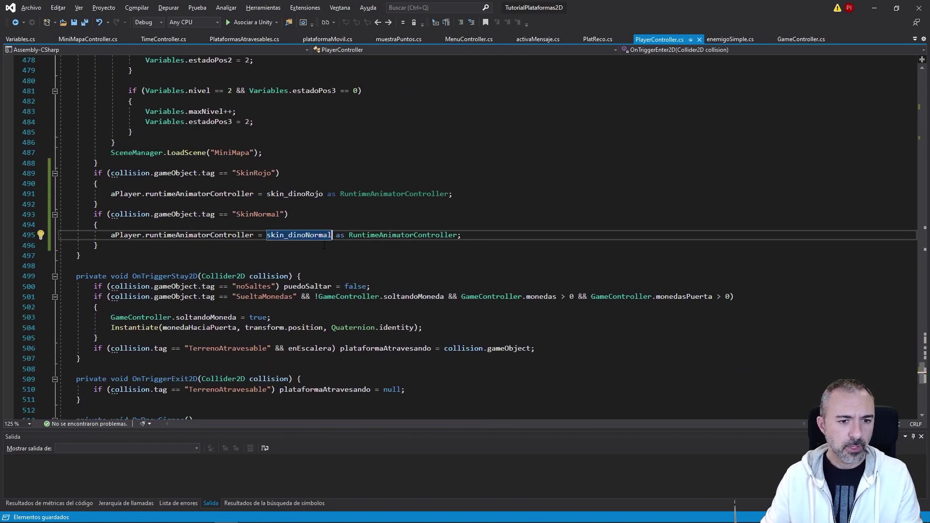
pyautogui.click(221, 167)
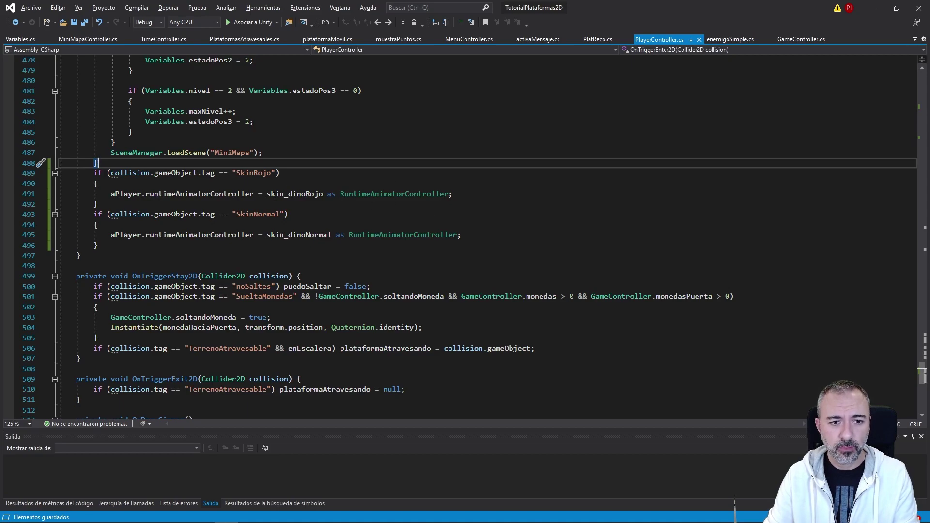
pyautogui.moveTo(267, 194); pyautogui.dragTo(445, 193)
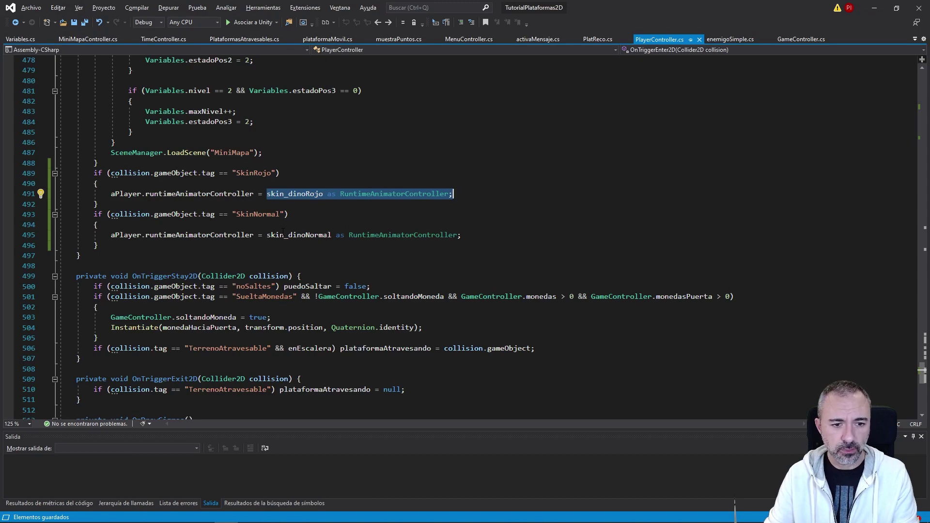
pyautogui.moveTo(267, 235); pyautogui.dragTo(462, 235)
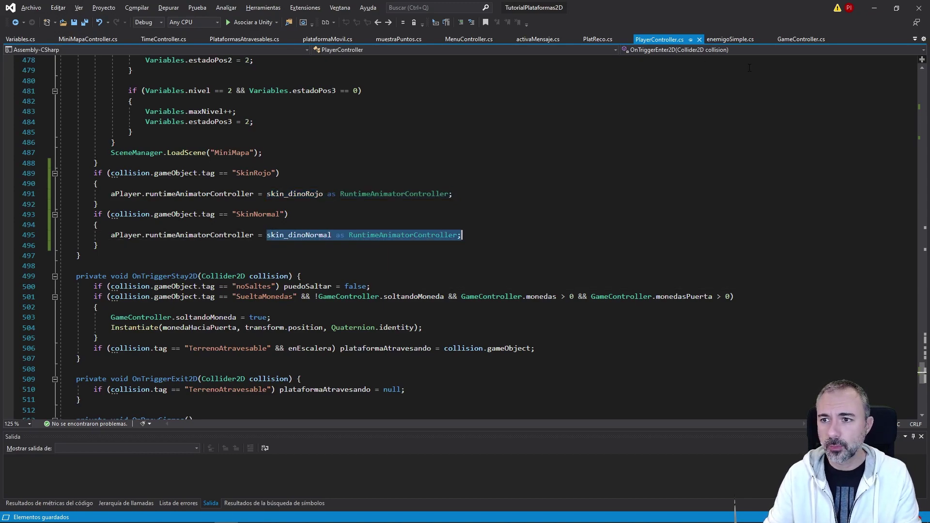
pyautogui.click(873, 8)
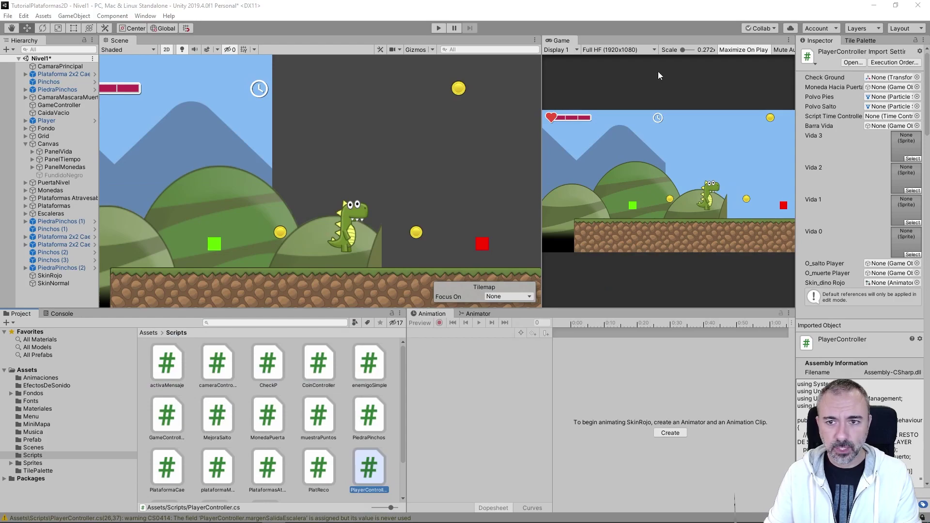
# Test-run the level; the dinosaur stays green after reaching the red square
pyautogui.click(440, 28)
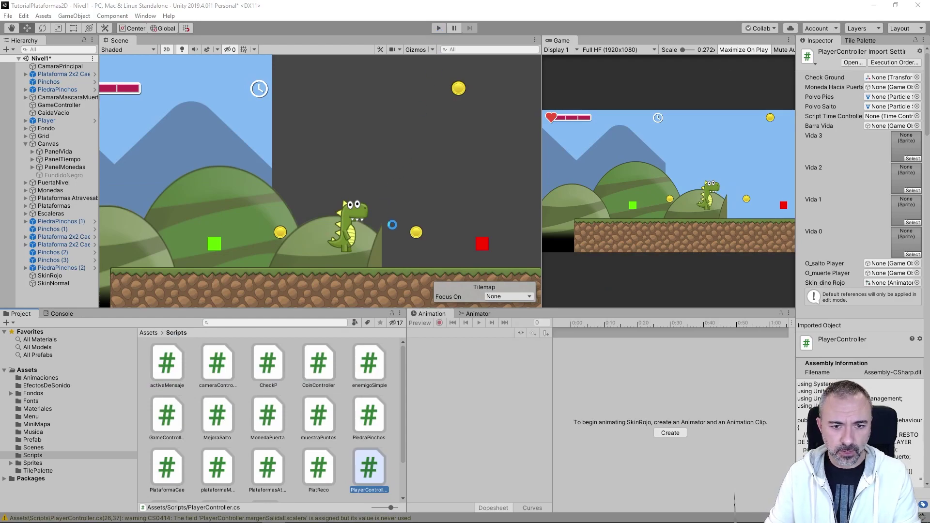
pyautogui.press('Right')
pyautogui.press('space')
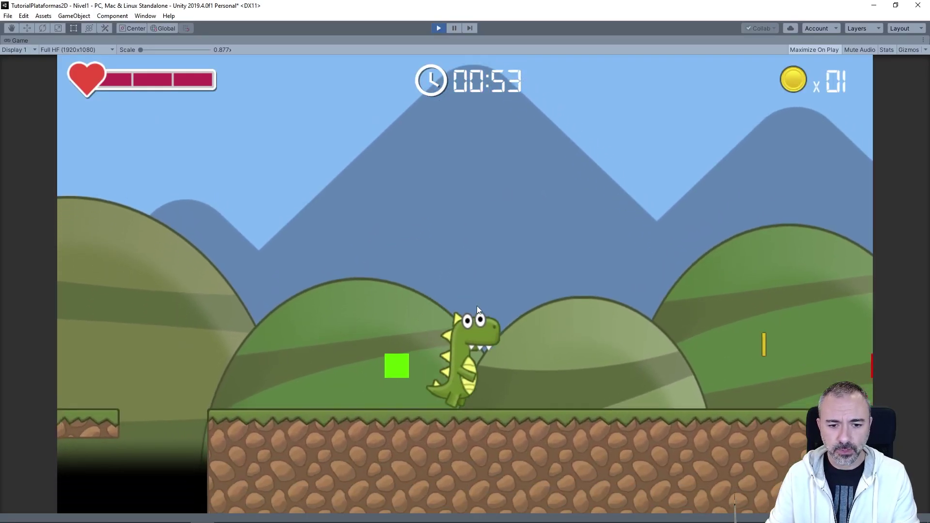
pyautogui.press('Left')
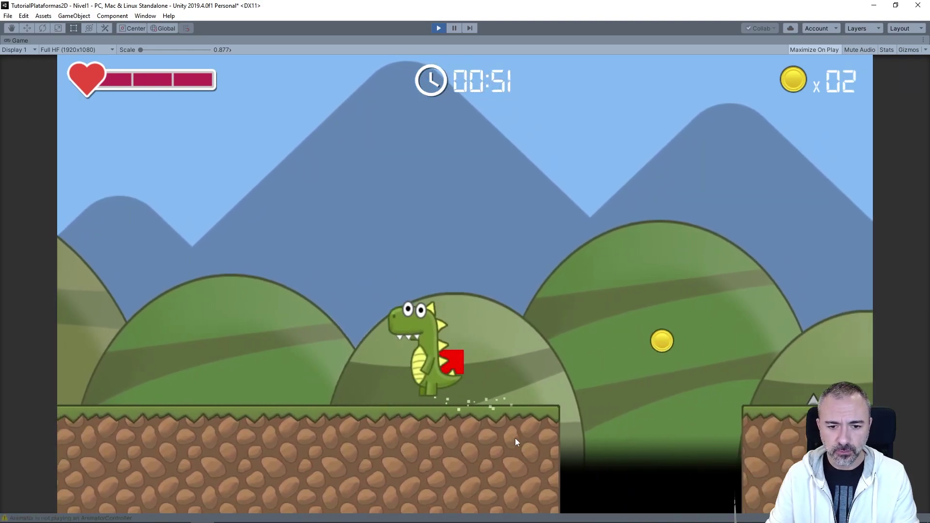
pyautogui.press('space')
pyautogui.click(438, 28)
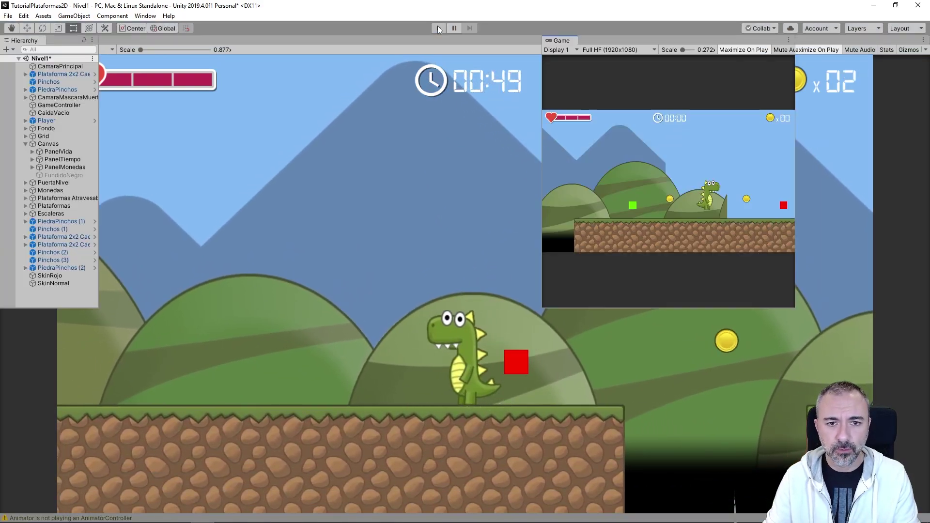
# Drag DinoRojo from the Animaciones folder onto the Player's Skin_dino Rojo field
pyautogui.click(78, 121)
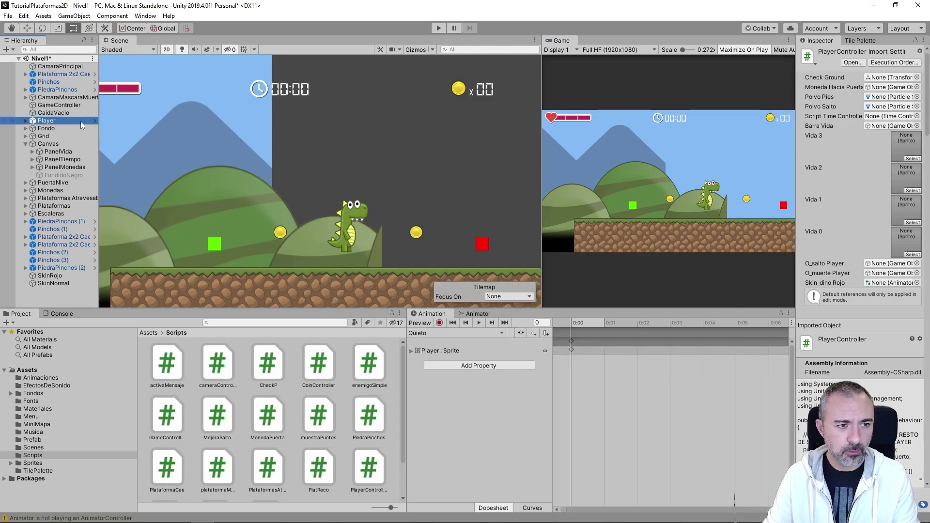
pyautogui.scroll(-5, 881, 367)
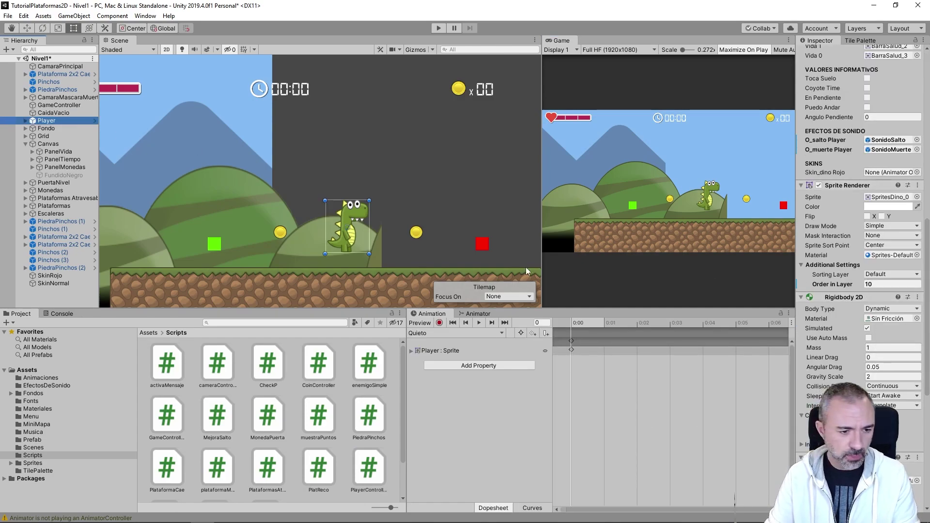
pyautogui.click(38, 378)
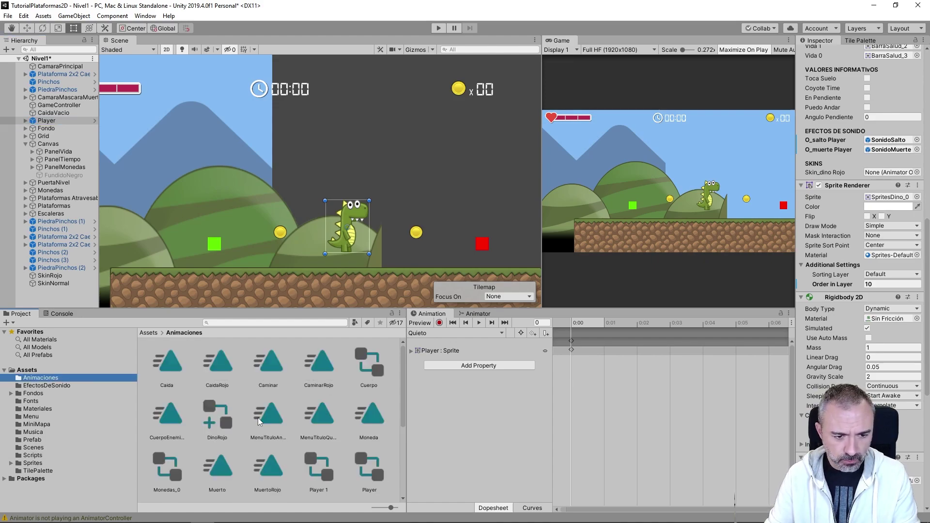
pyautogui.moveTo(226, 423); pyautogui.dragTo(886, 179)
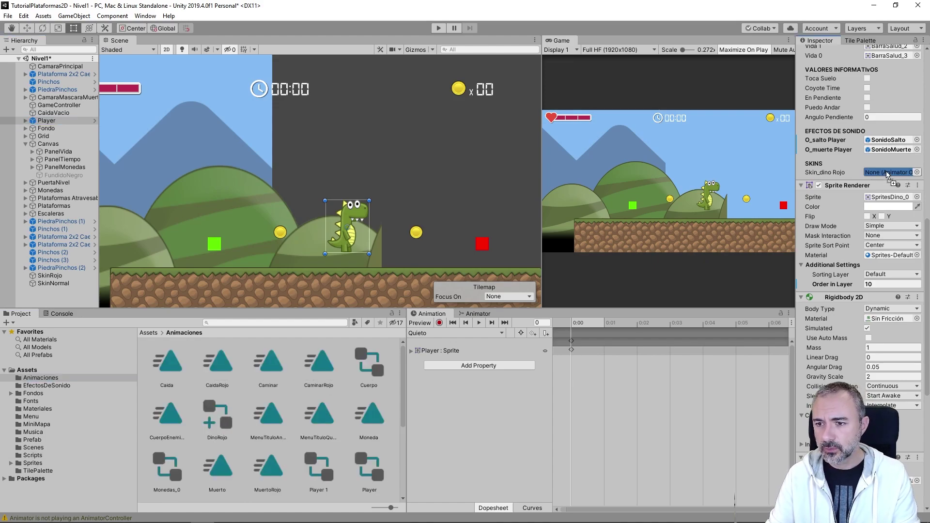
# Play the level with Ctrl+P and run the dinosaur into the red square, turning it red
pyautogui.hotkey('ctrl', 'p')
pyautogui.press('Right')
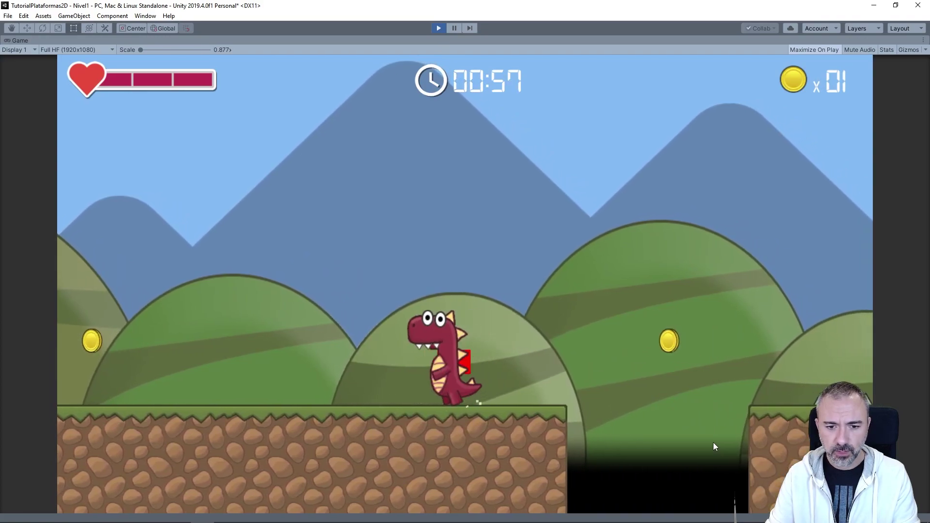
pyautogui.press('Left')
pyautogui.press('Right')
pyautogui.press('space')
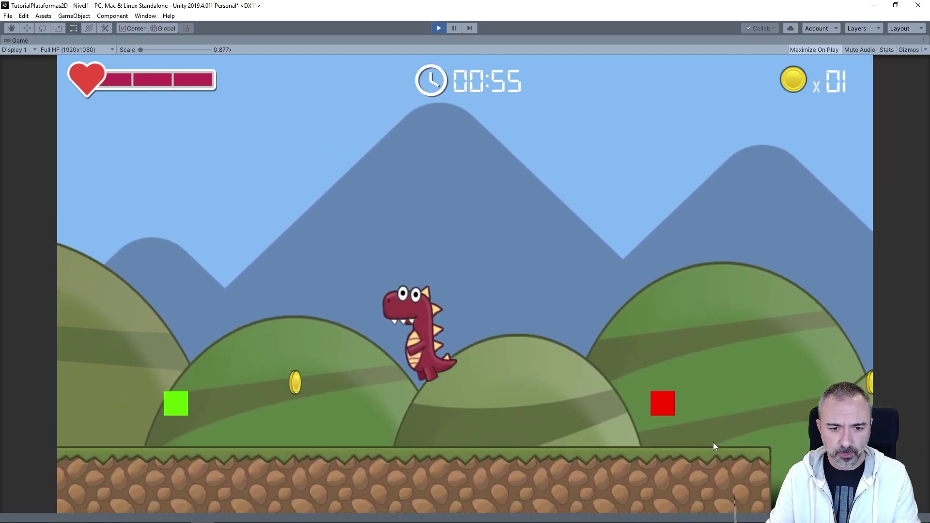
pyautogui.press('Left')
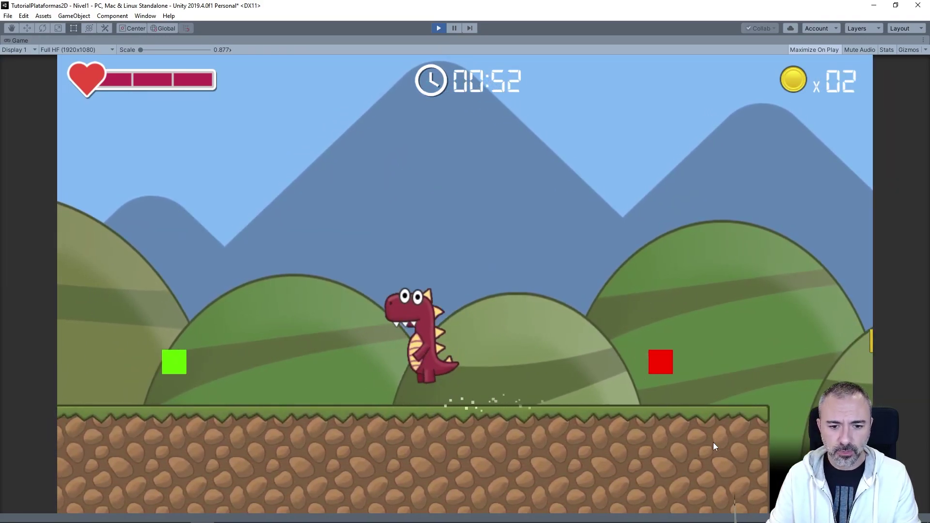
pyautogui.press('space')
pyautogui.press('Left')
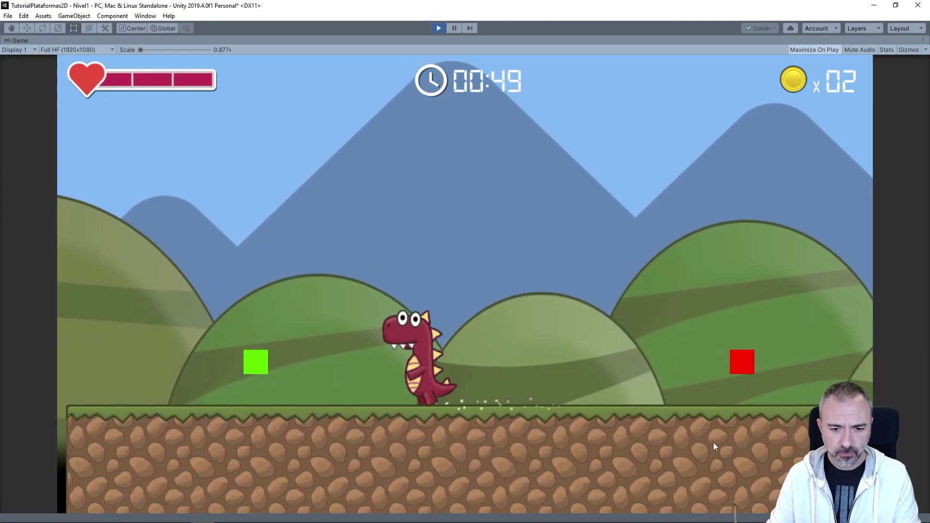
pyautogui.press('Right')
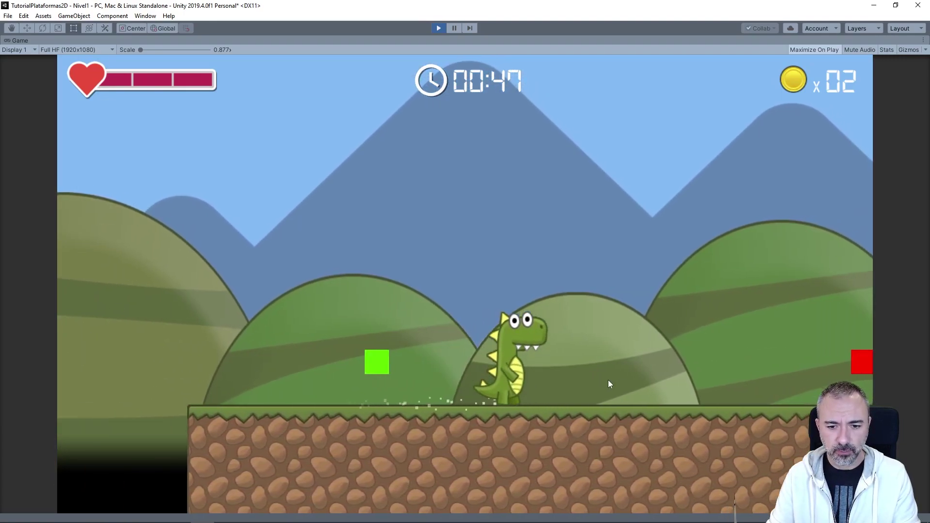
pyautogui.press('Left')
pyautogui.press('Right')
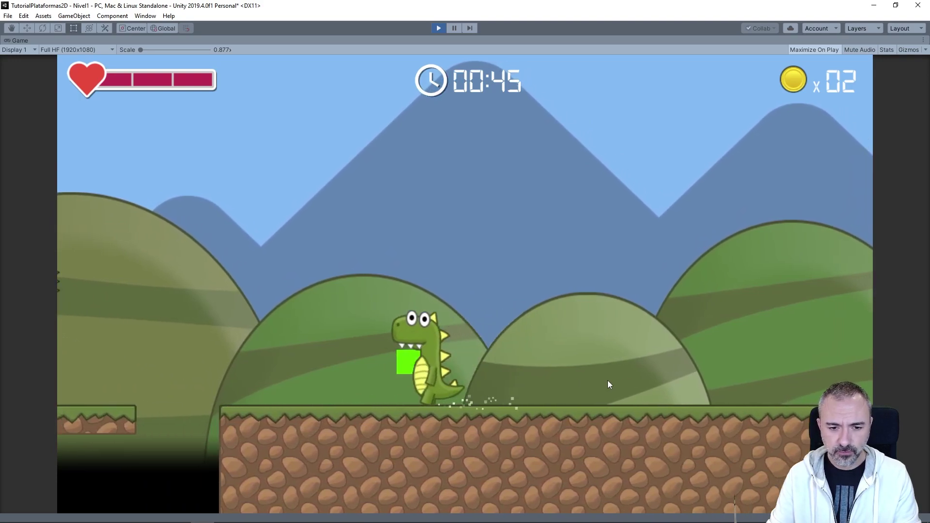
pyautogui.press('Left')
pyautogui.press('Right')
pyautogui.press('space')
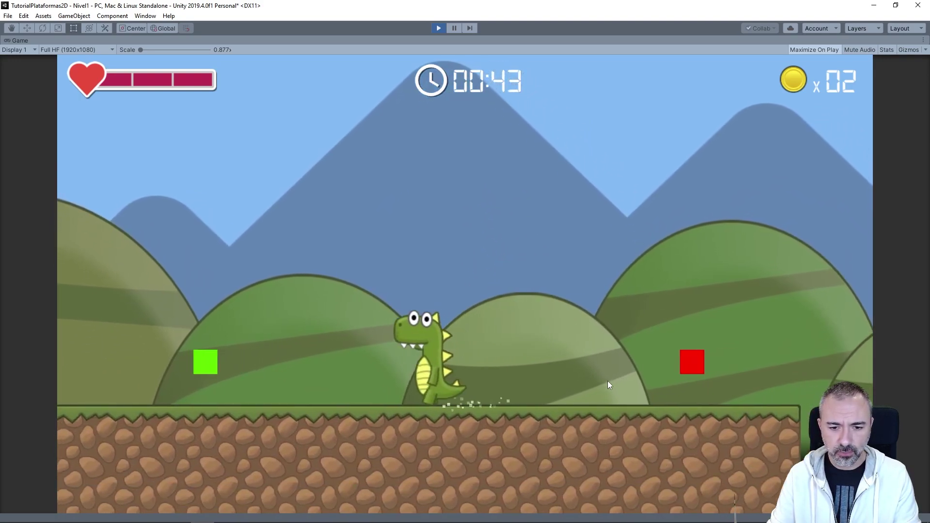
pyautogui.press('Left')
pyautogui.press('Right')
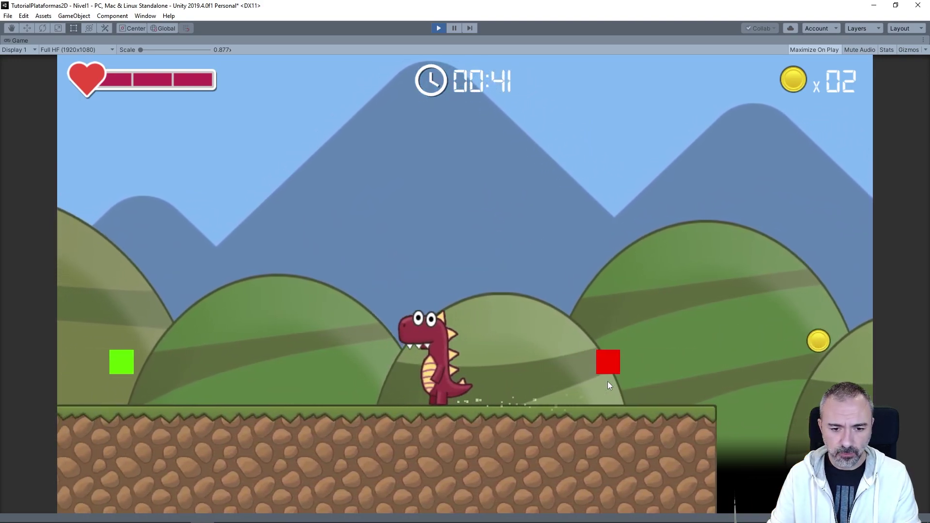
pyautogui.press('Left')
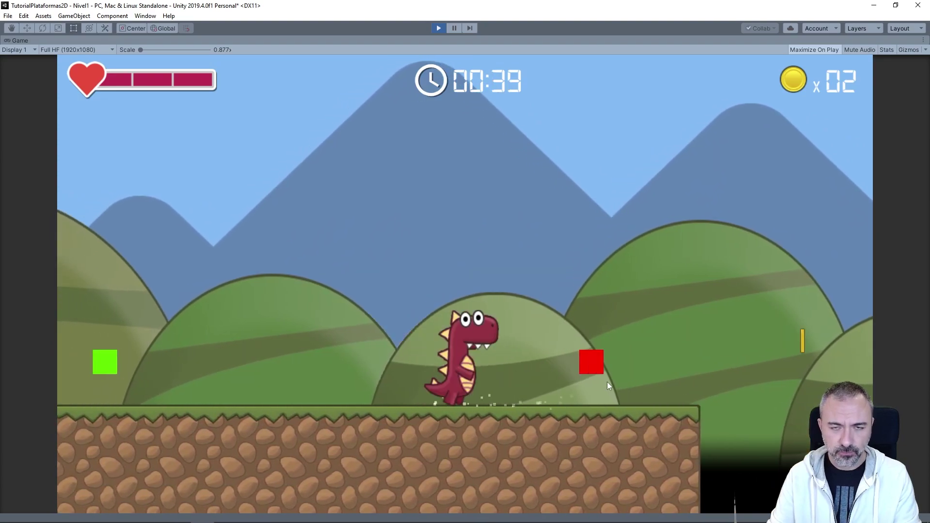
# Stop Play and change DinoRojo's Caminar override clip from CaidaRojo to CaminarRojo
pyautogui.click(439, 28)
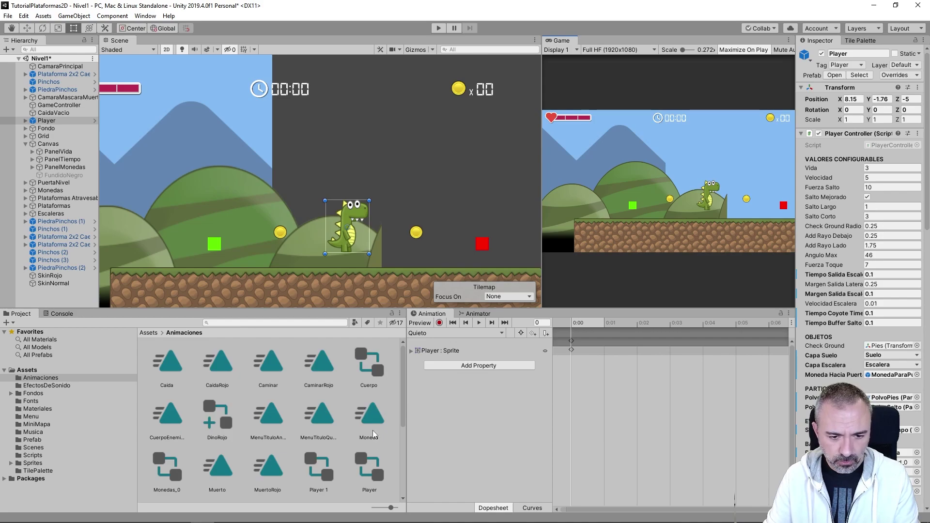
pyautogui.click(218, 422)
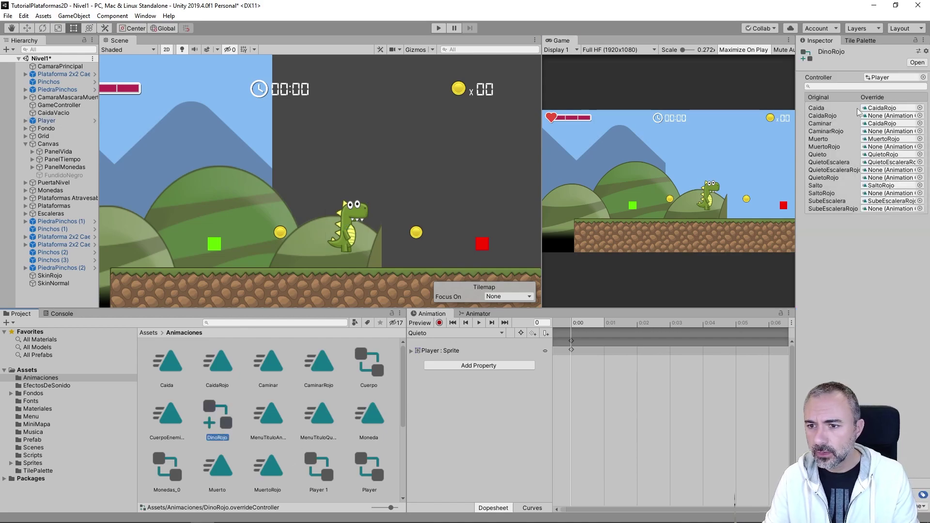
pyautogui.click(919, 124)
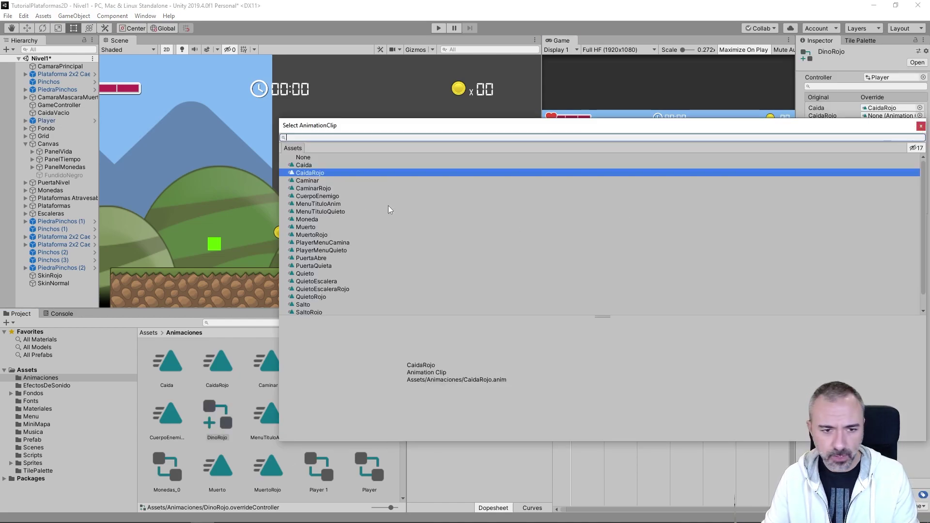
pyautogui.doubleClick(323, 192)
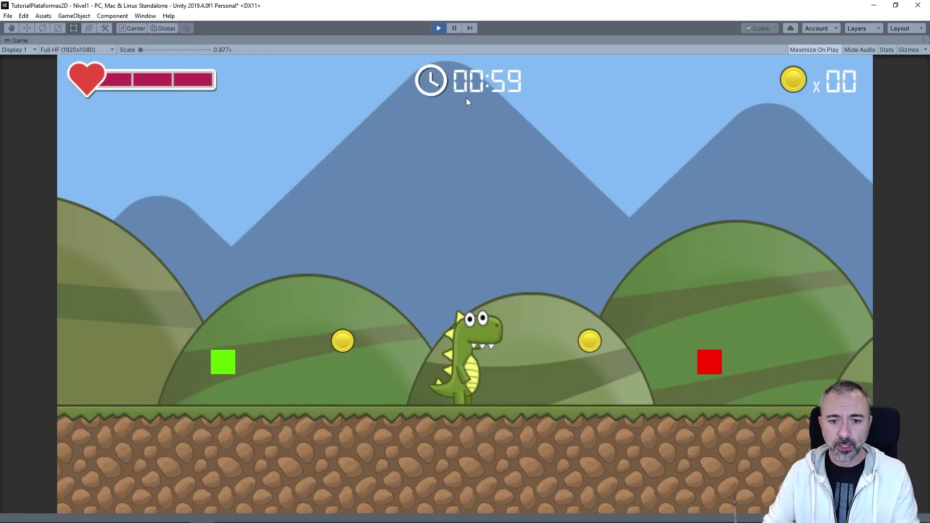
# Run the dinosaur right into the red square to turn it red, then back left to the green square
pyautogui.press('Left')
pyautogui.press('Right')
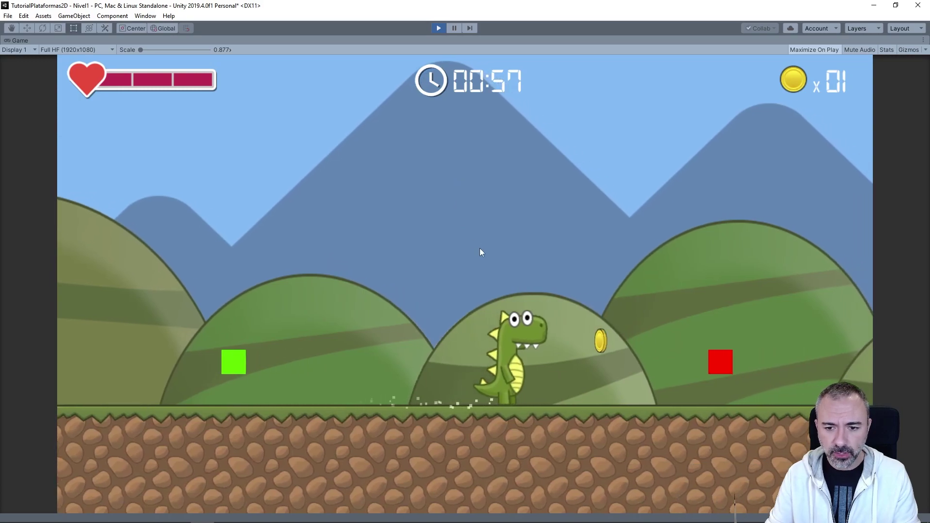
pyautogui.press('space')
pyautogui.press('Right')
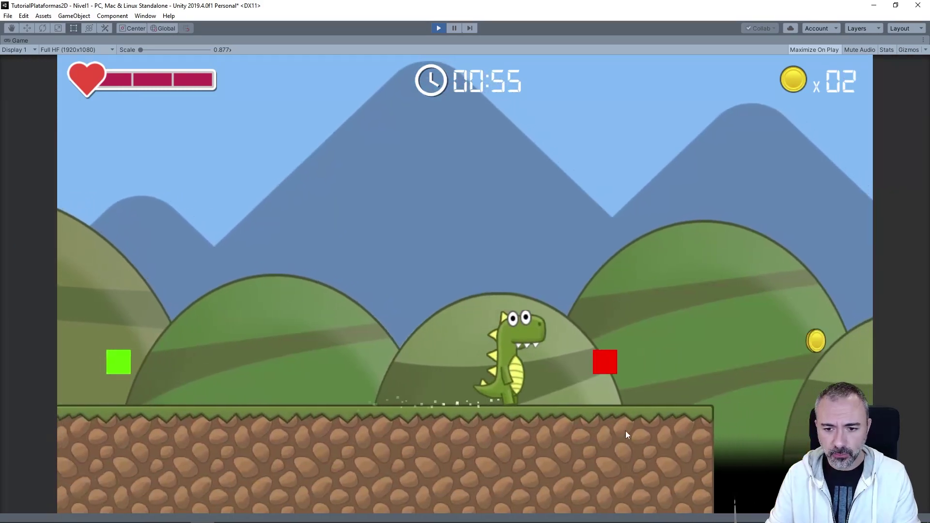
pyautogui.press('Left')
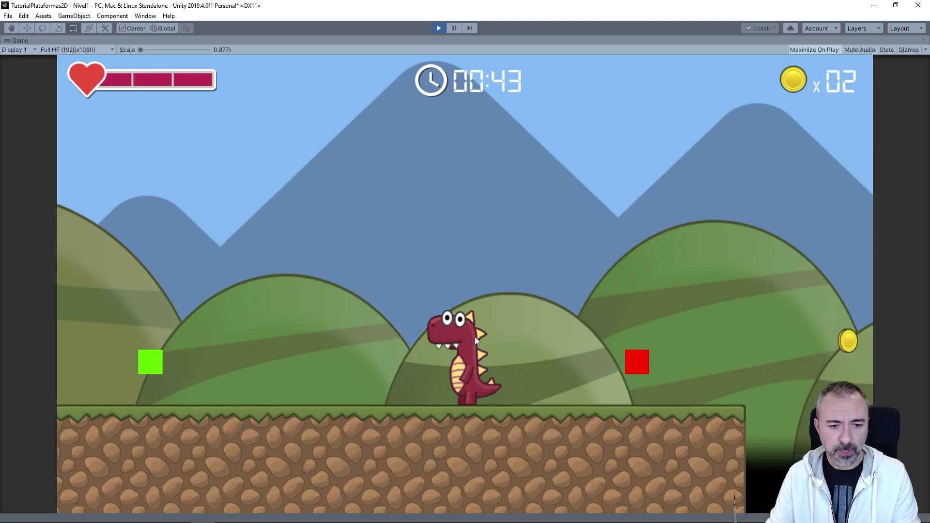
pyautogui.press('Left')
pyautogui.press('Right')
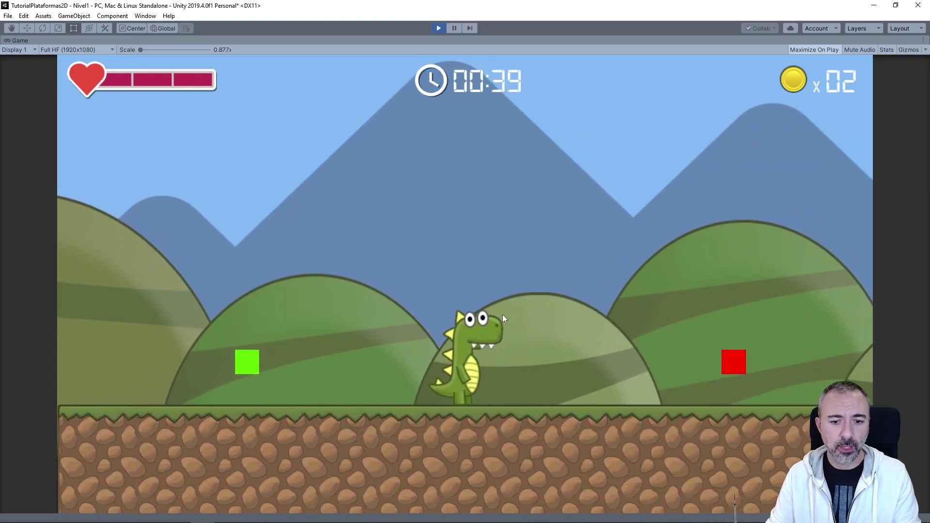
# Jump past the green square, then run right into the red square and back left again
pyautogui.press('Left')
pyautogui.press('space')
pyautogui.press('Right')
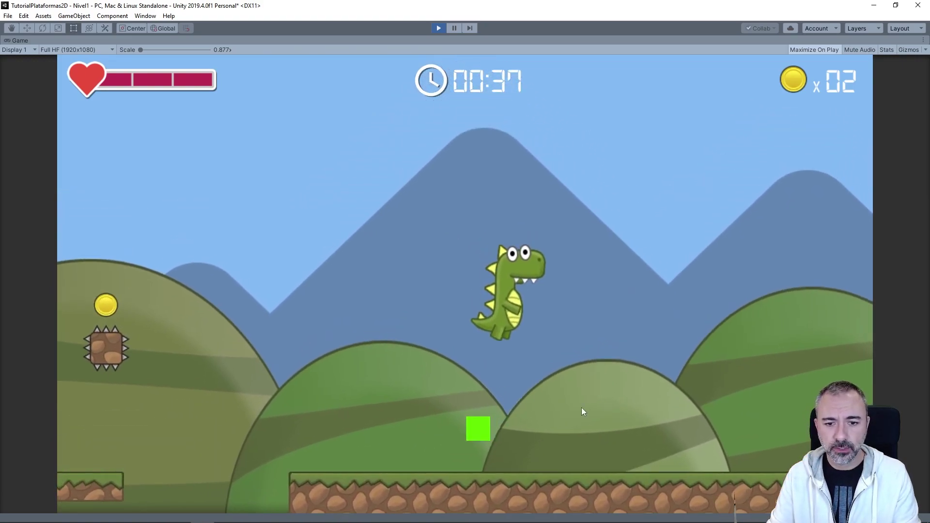
pyautogui.press('Left')
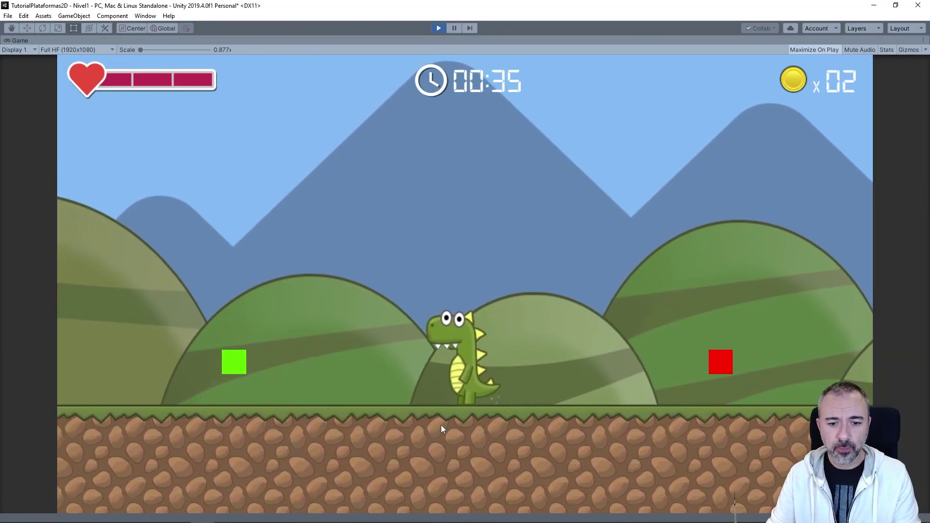
pyautogui.press('Right')
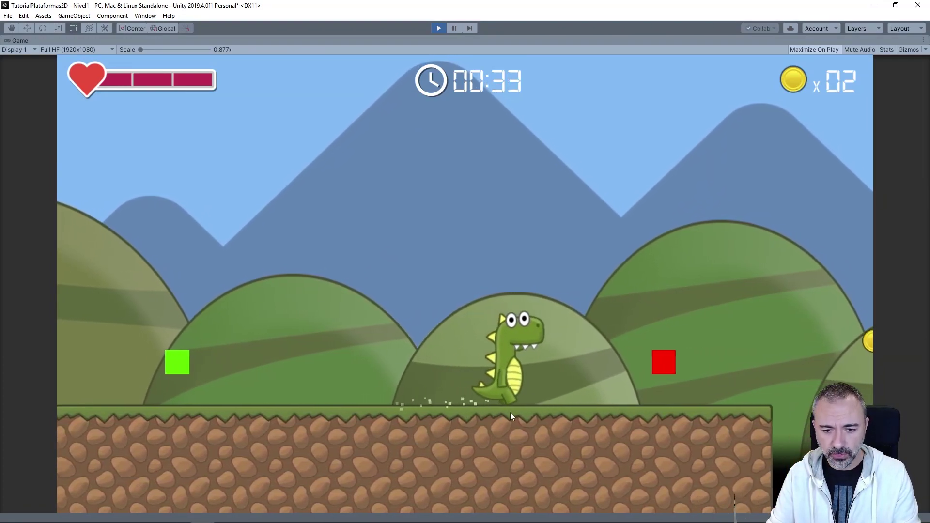
pyautogui.press('Left')
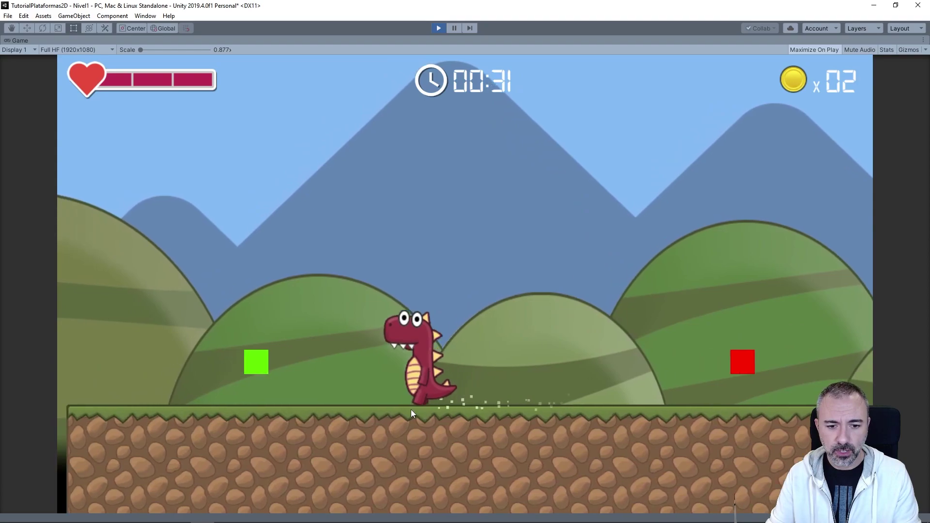
pyautogui.press('Right')
pyautogui.press('space')
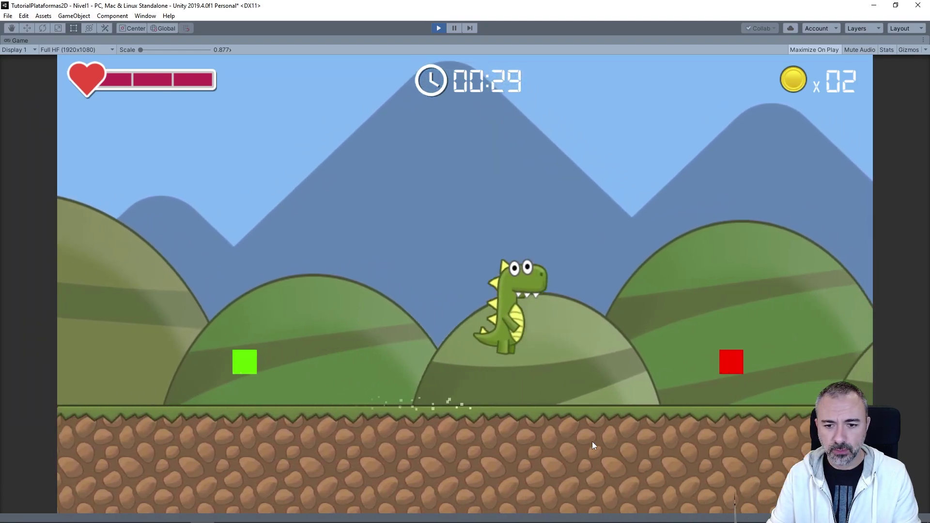
# Keep running between the red and green squares to confirm the skin swaps each time
pyautogui.press('Left')
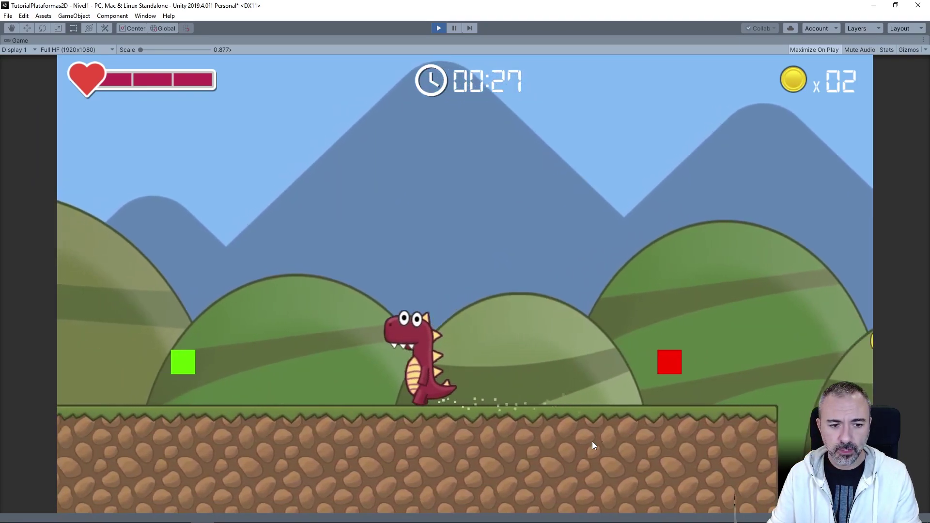
pyautogui.press('space')
pyautogui.press('Right')
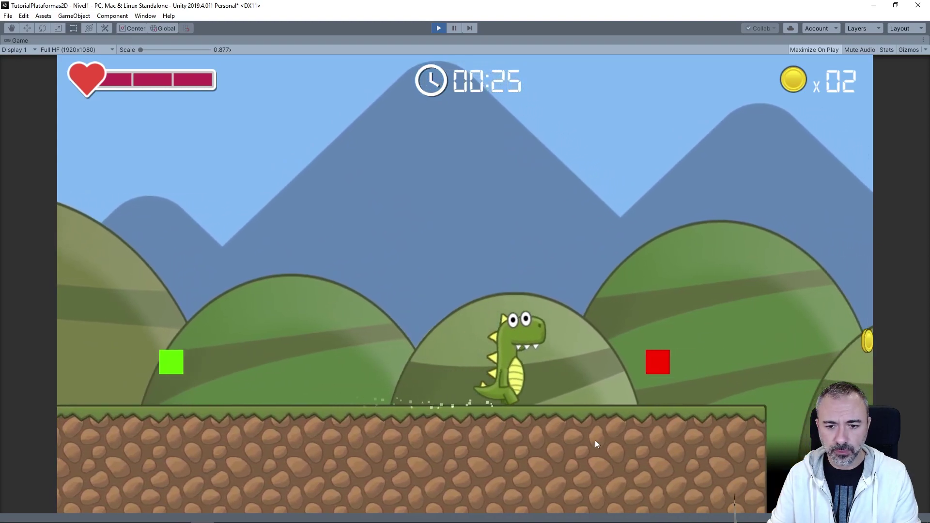
pyautogui.press('space')
pyautogui.press('Left')
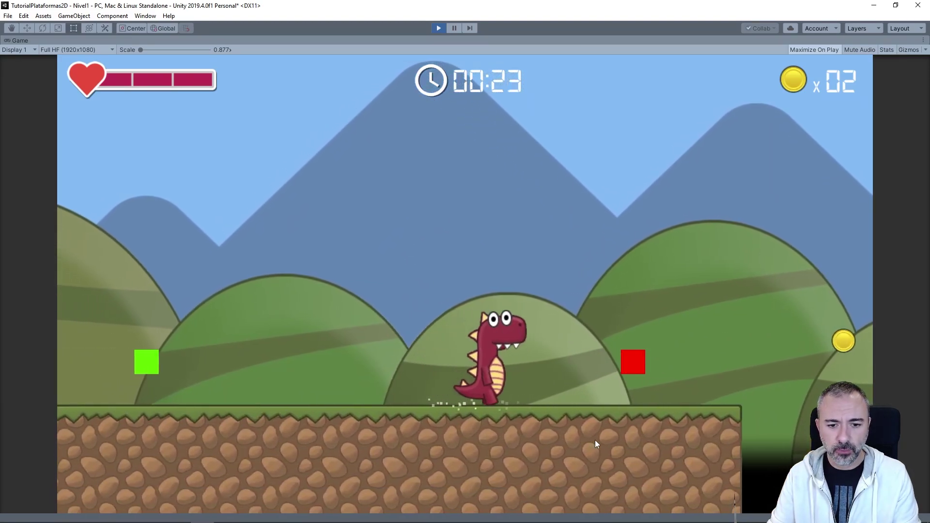
pyautogui.press('Right')
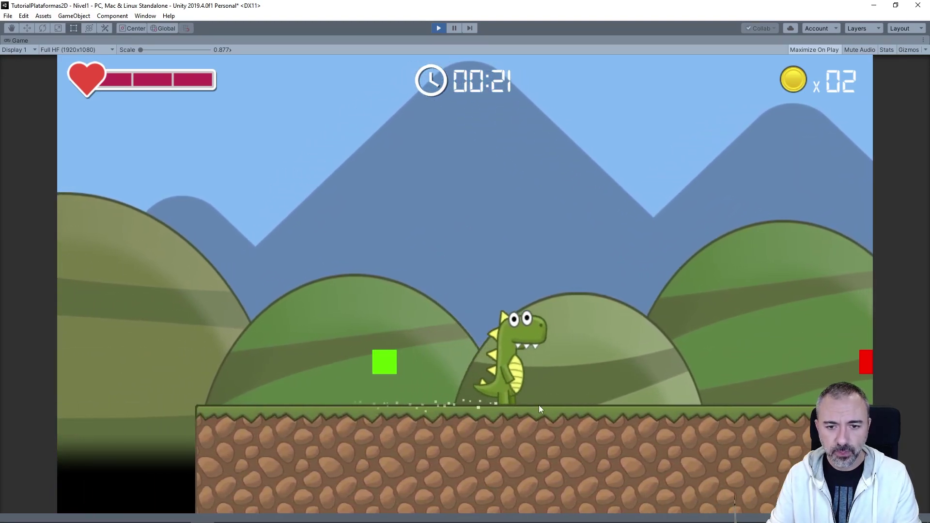
pyautogui.press('Left')
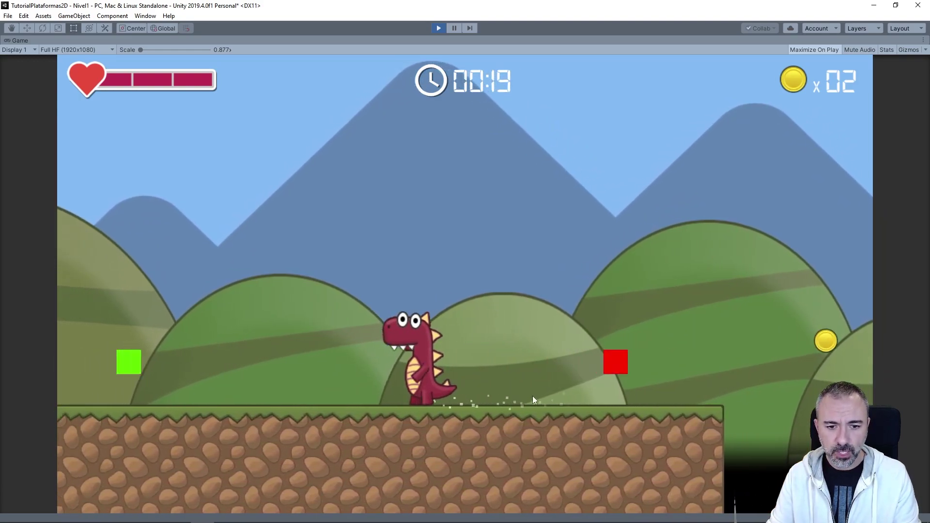
pyautogui.press('Right')
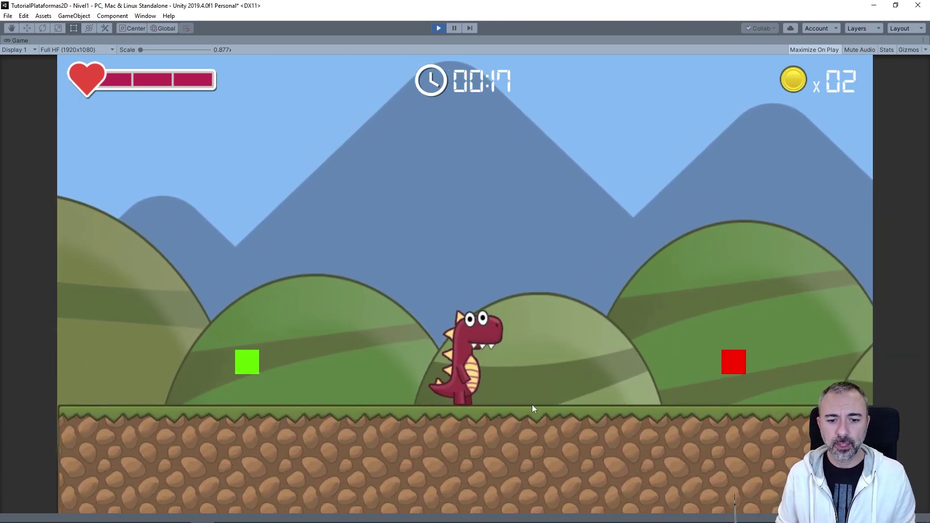